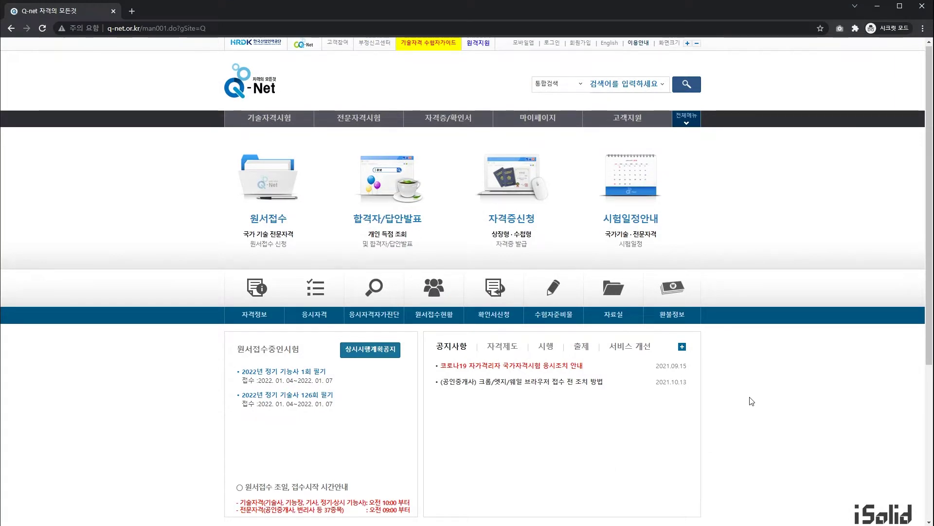
Search Q-Net's 공개문제 archive for 프린터 and open the 2022 3D프린터운용기능사 post.
left_click(619, 298)
left_click(553, 196)
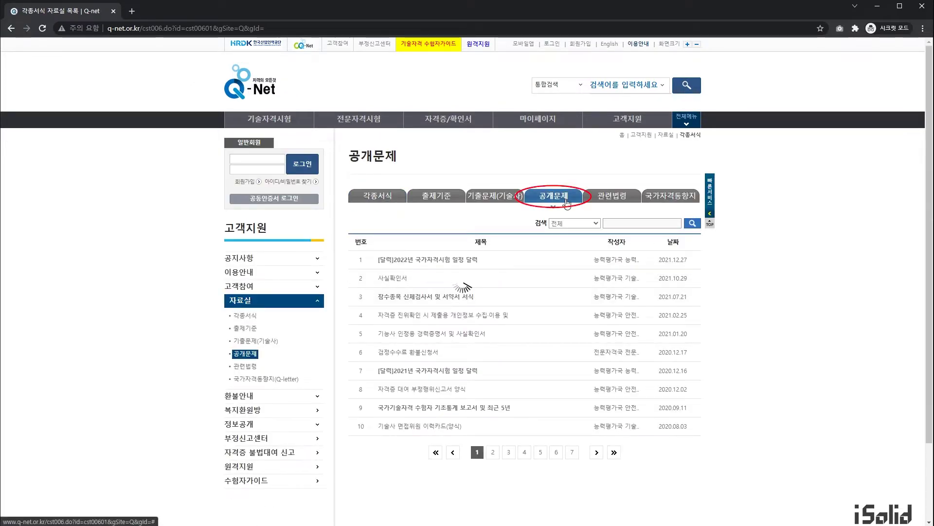
left_click(611, 222)
type("프린터")
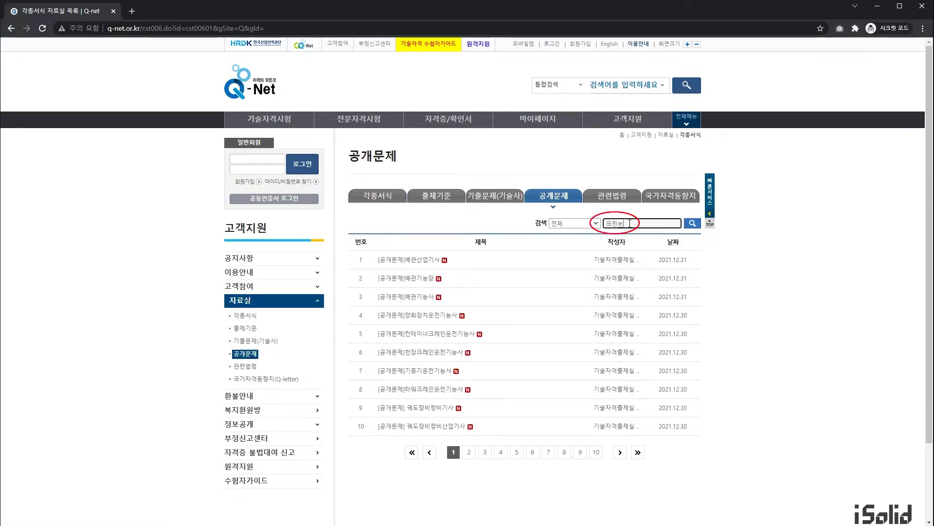
key("Return")
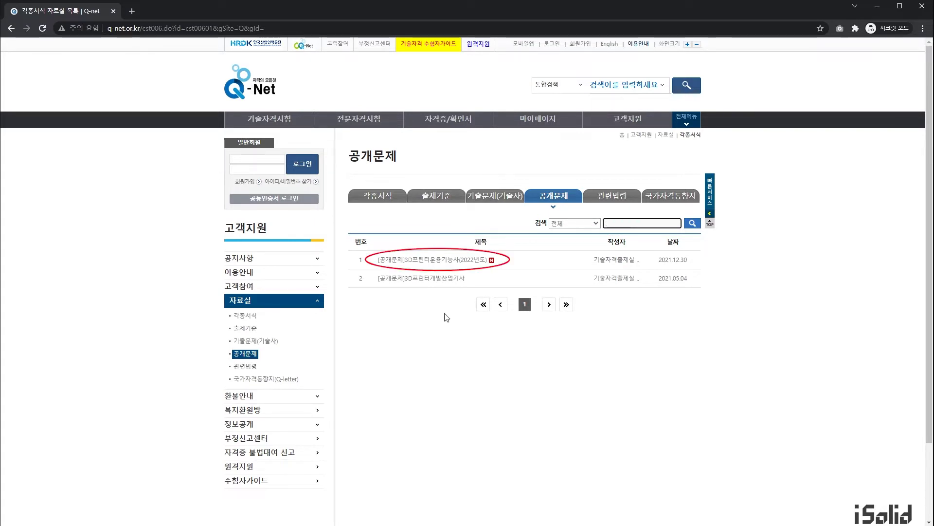
left_click(469, 267)
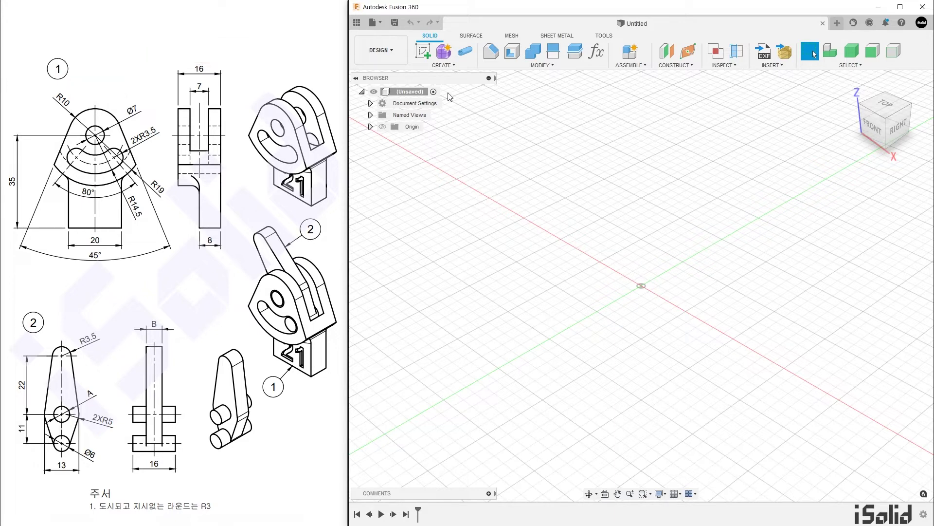
Start a sketch on the front XZ plane and recentre the view on the origin.
left_click(422, 54)
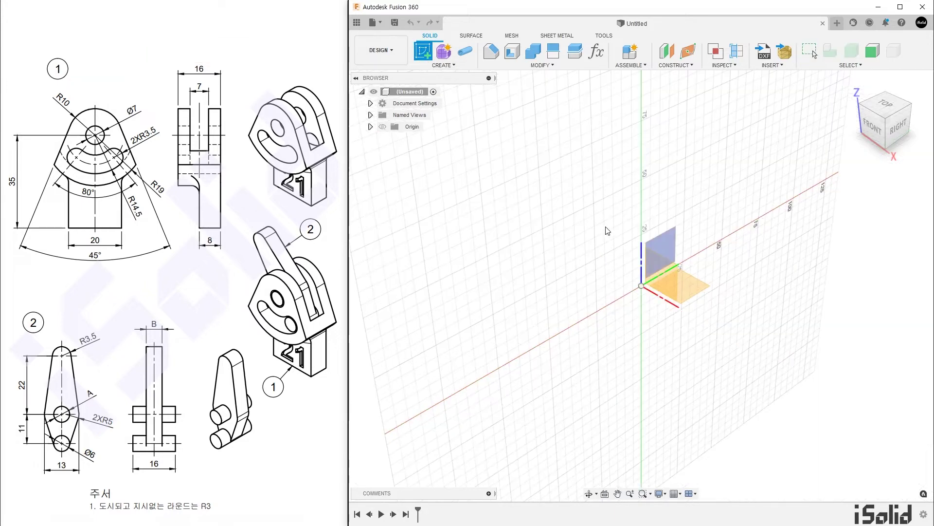
left_click(662, 271)
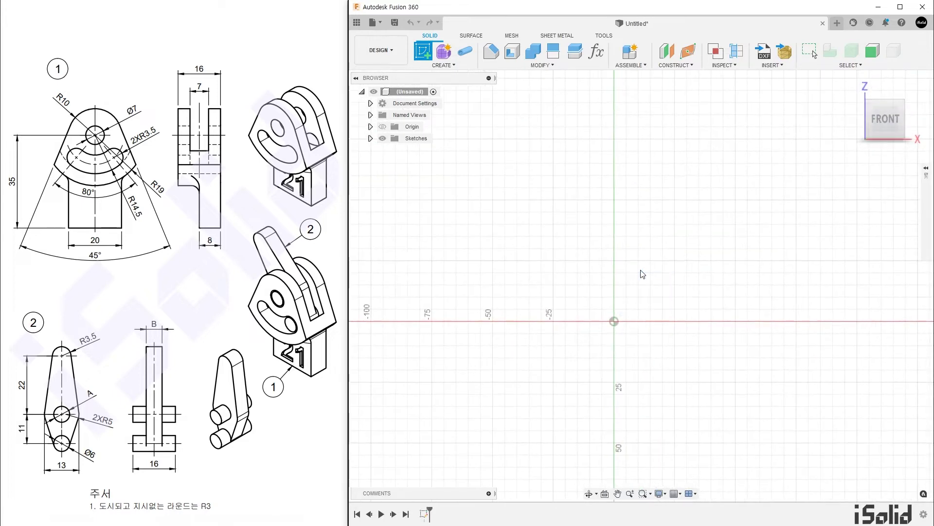
middle_click_drag(657, 275, 648, 201)
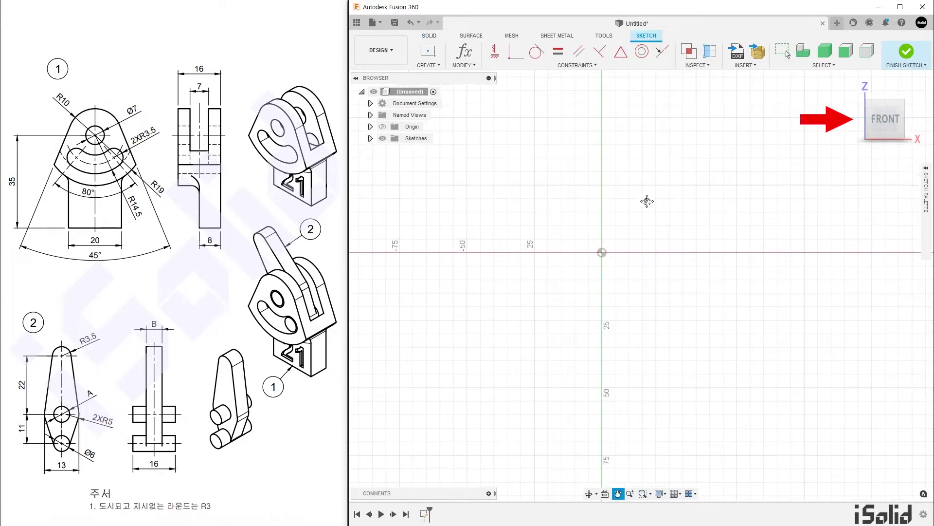
middle_click_drag(659, 257, 663, 239)
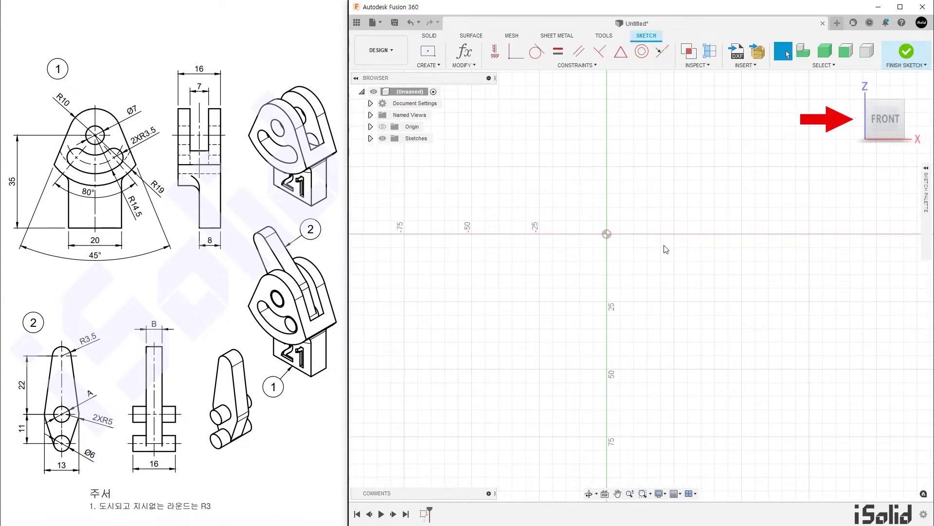
Draw concentric circles at the origin, including one 38 mm in diameter.
key("c")
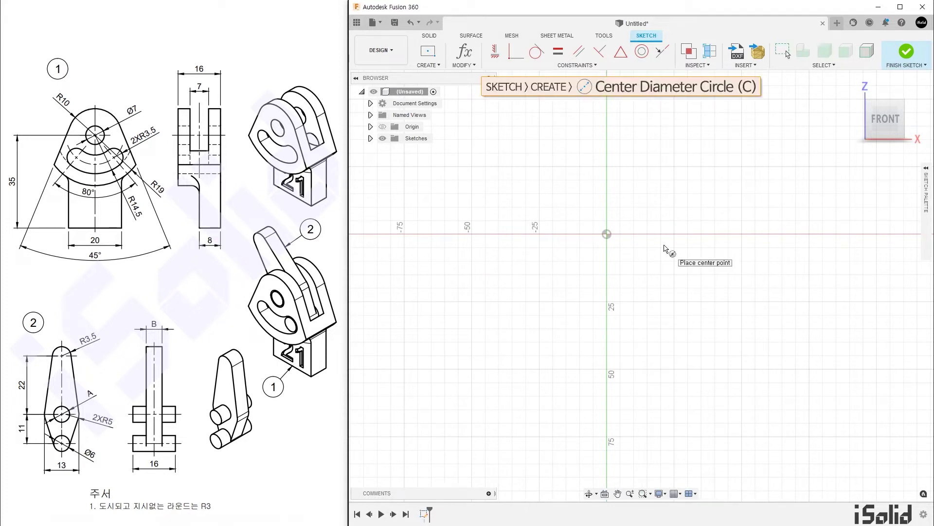
left_click(606, 234)
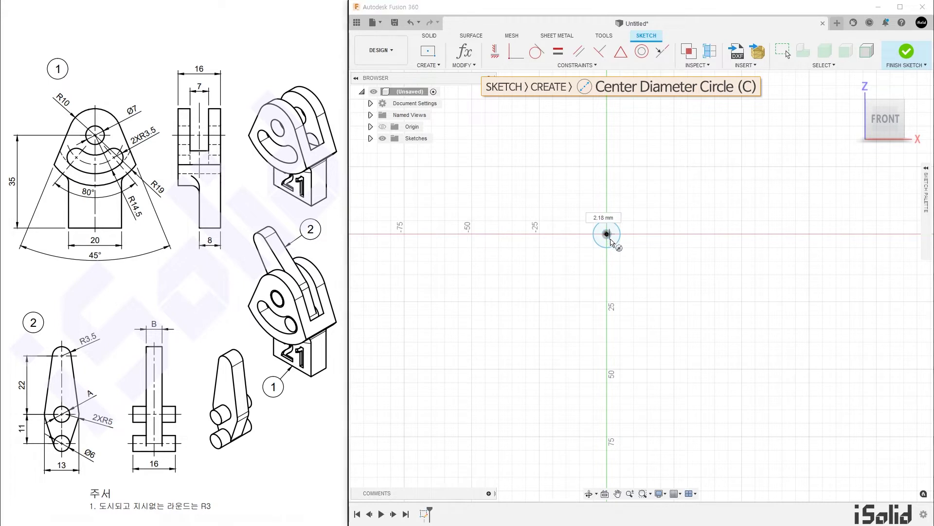
type("38")
key("Return")
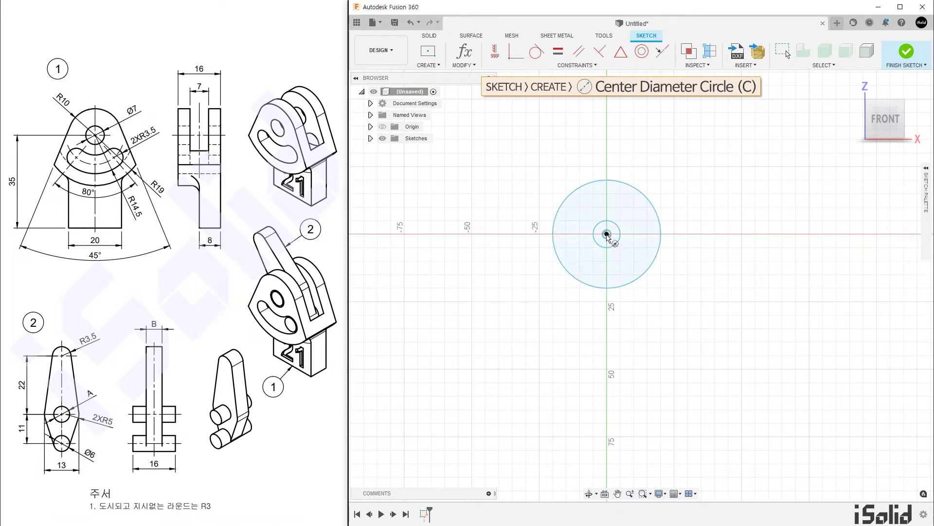
left_click(606, 234)
left_click(608, 302)
key("Escape")
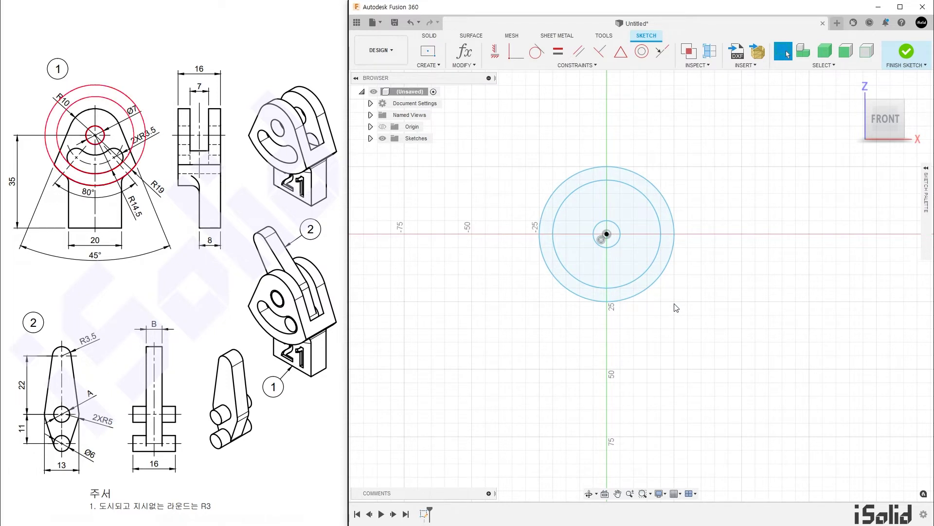
key("l")
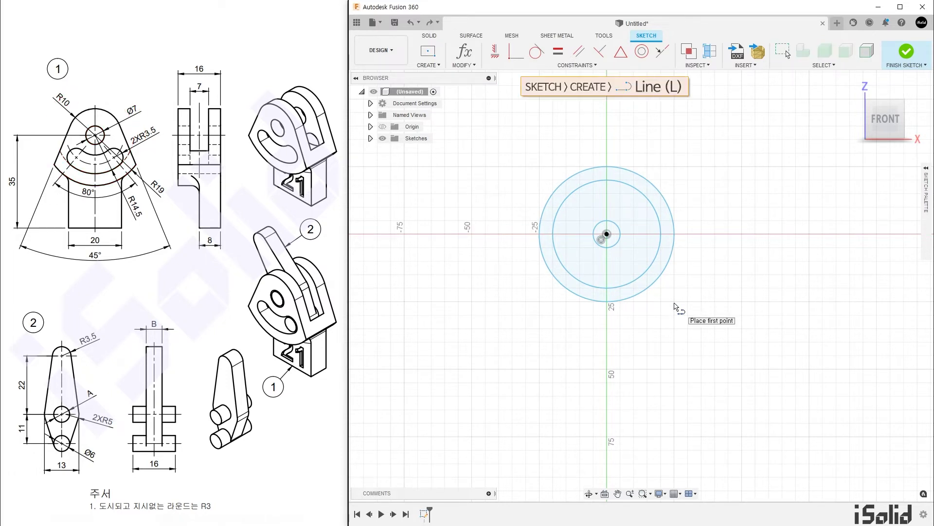
Draw the two tapered side lines ending on the outer circle.
left_click(559, 282)
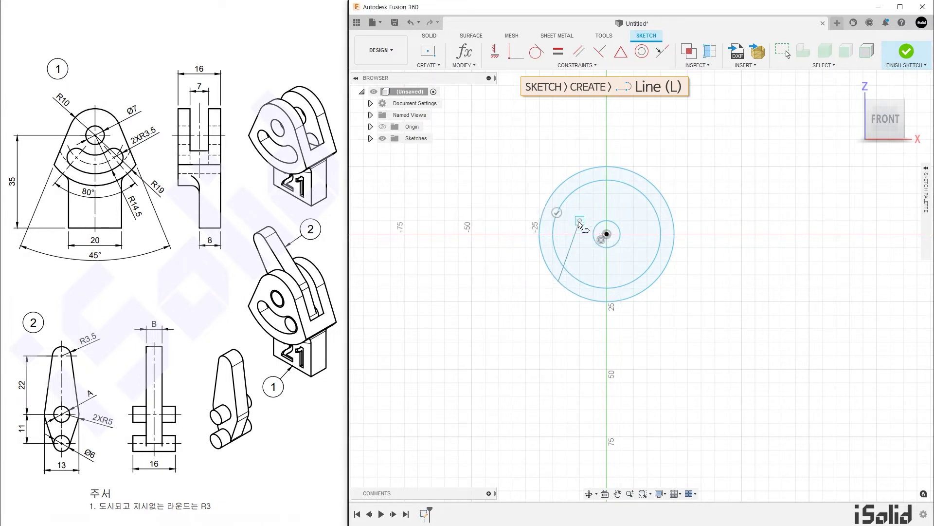
left_click_drag(580, 223, 634, 221)
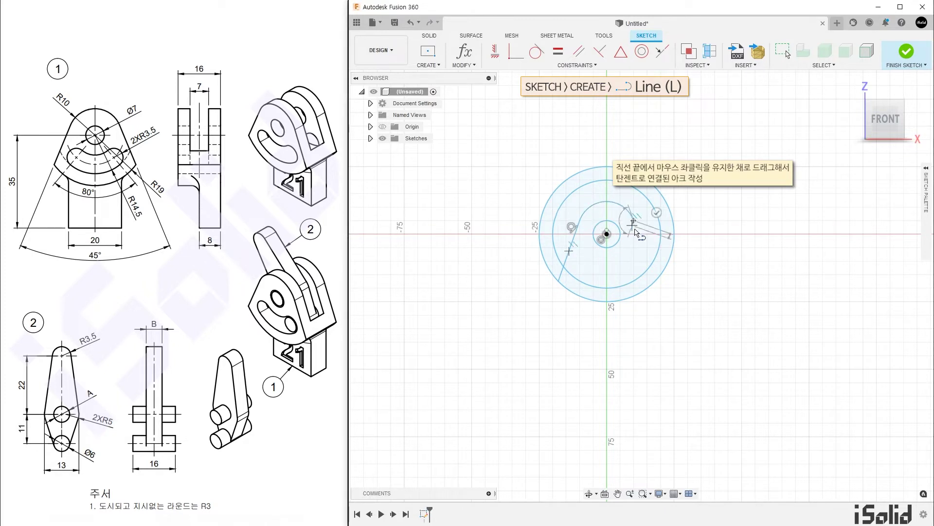
double_click(655, 283)
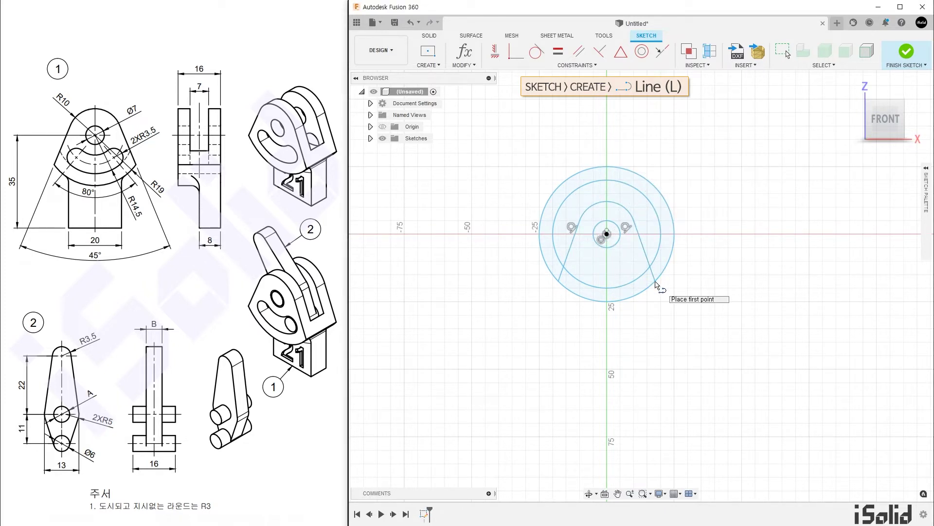
key("Escape")
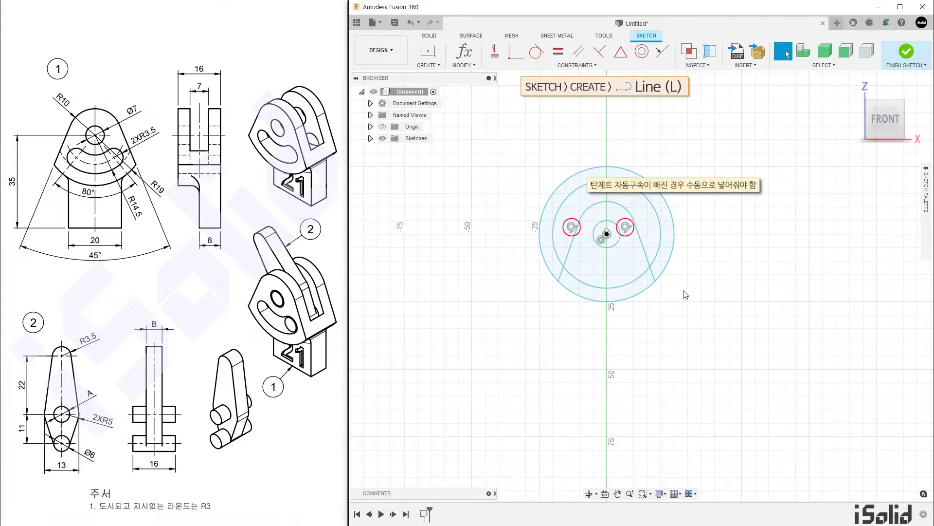
Draw the rectangular stem's left, bottom and right edges below the circles.
key("l")
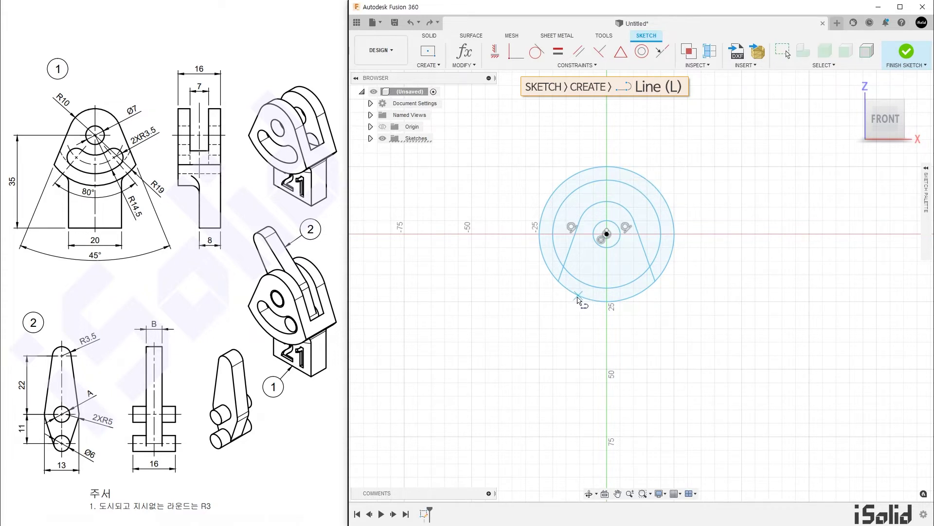
left_click(578, 296)
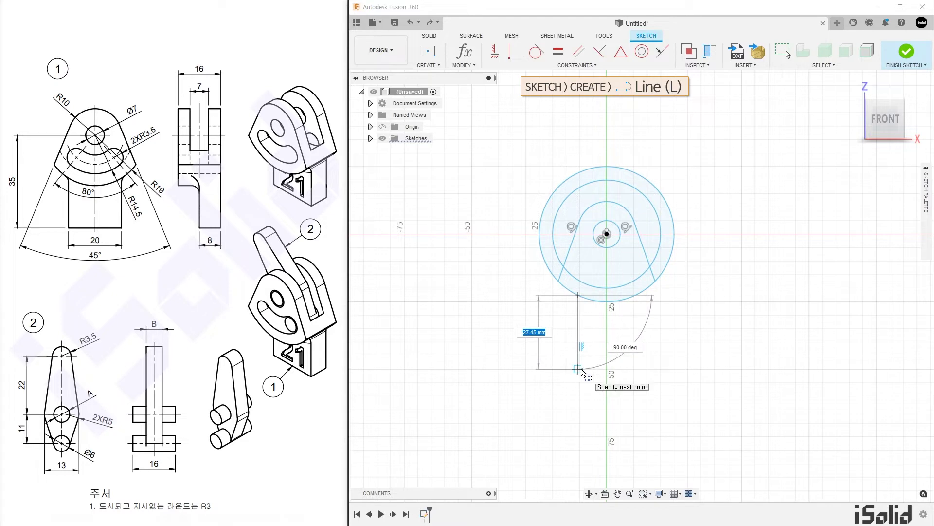
left_click(578, 369)
left_click(647, 369)
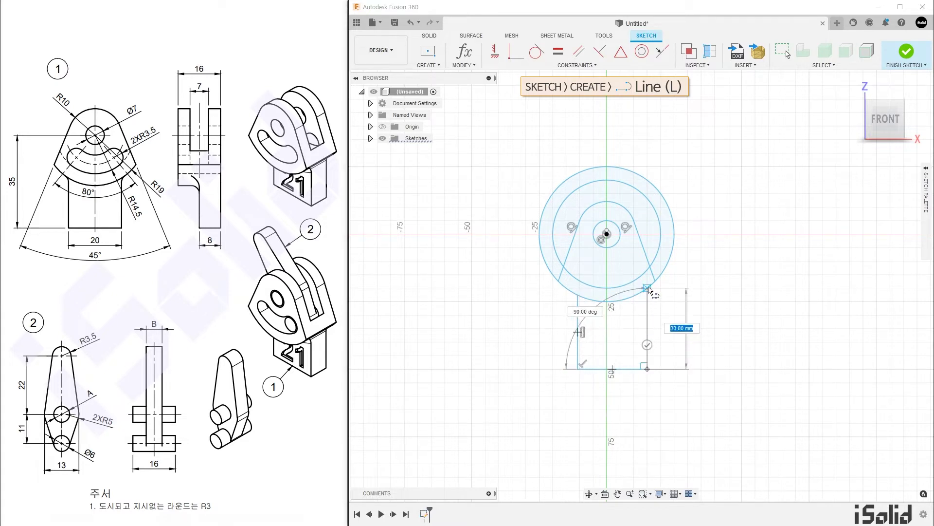
left_click(648, 288)
key("Escape")
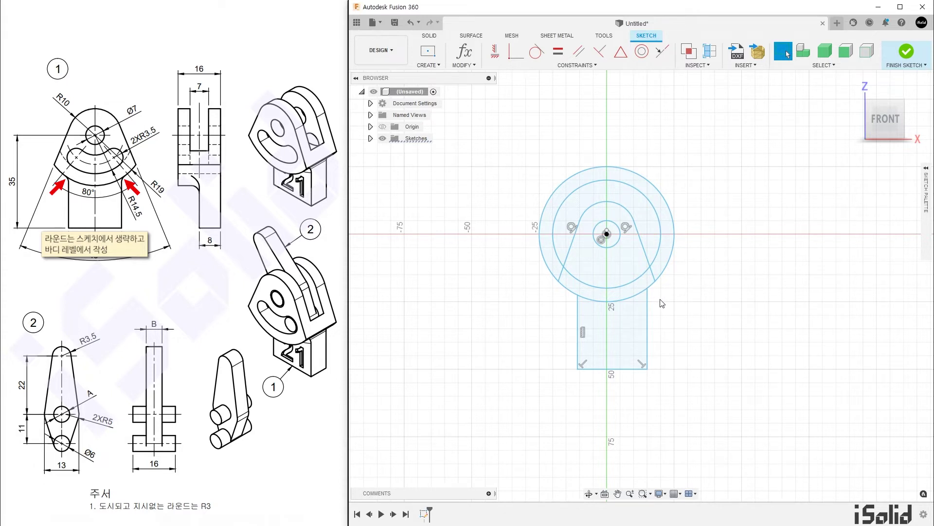
Trim the upper arcs of the outer and middle circles to leave a fan shape.
key("t")
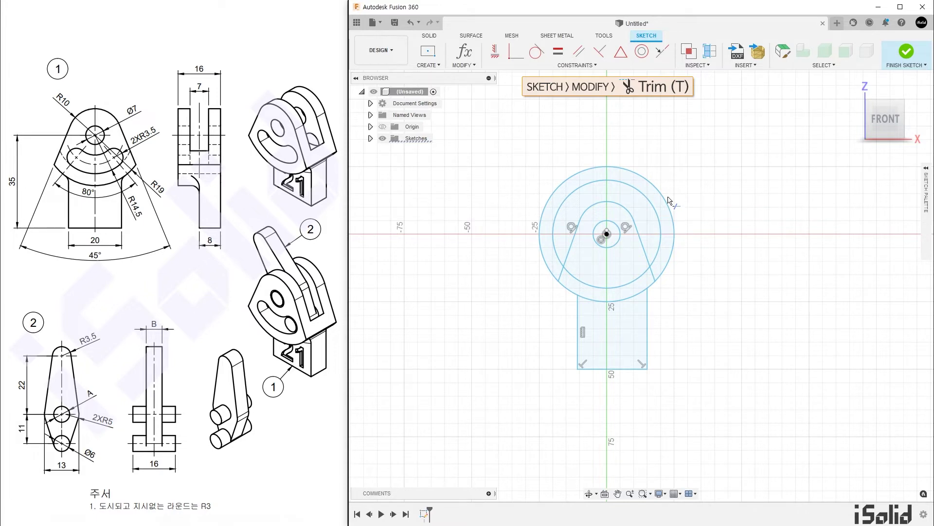
left_click_drag(685, 185, 652, 240)
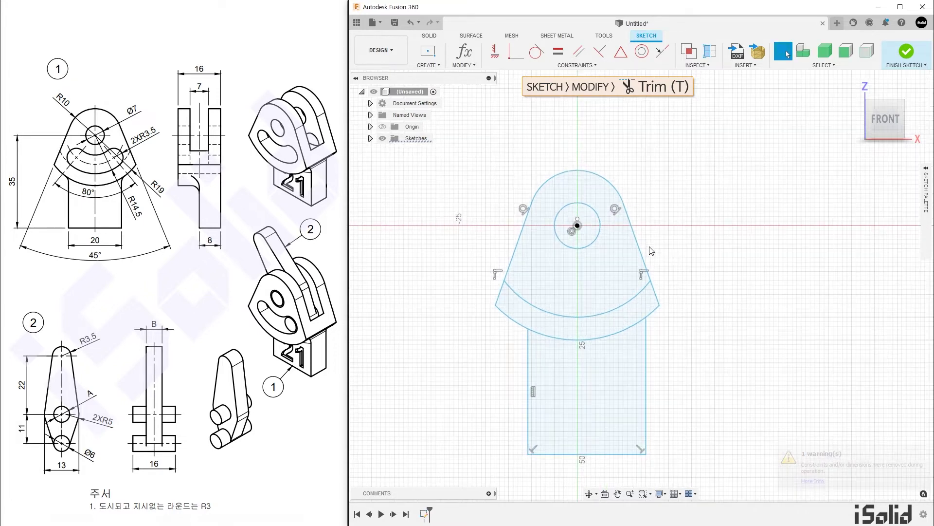
scroll(606, 278, "up", 3)
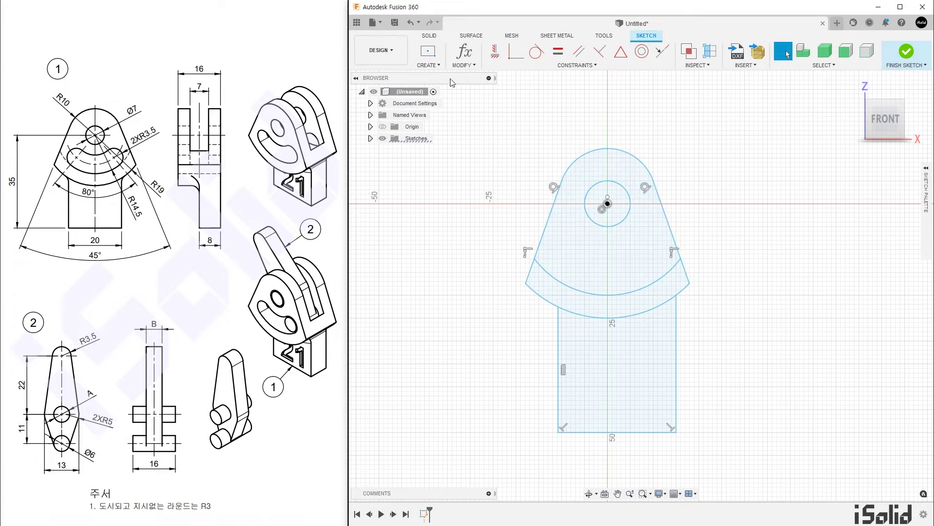
left_click(428, 65)
mouse_move(452, 139)
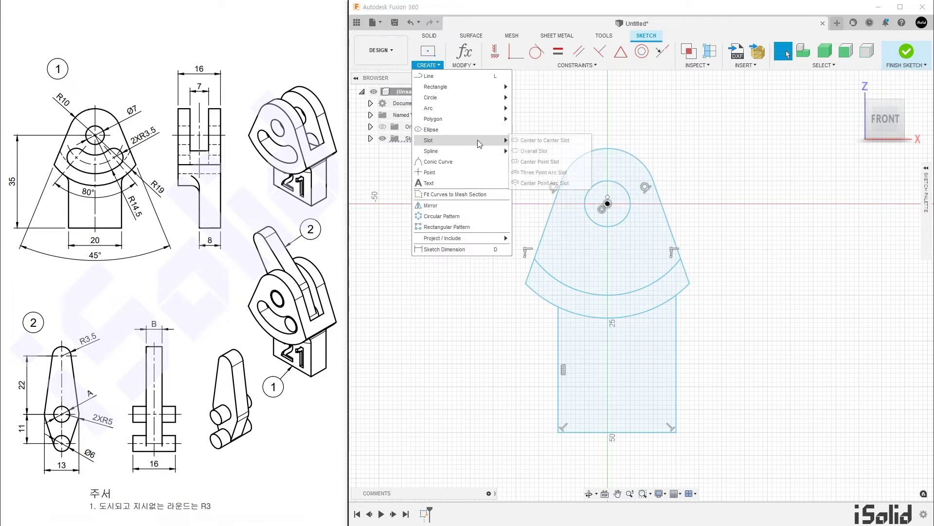
Add a center-point arc slot around the small circle, spanning left to right.
left_click(580, 185)
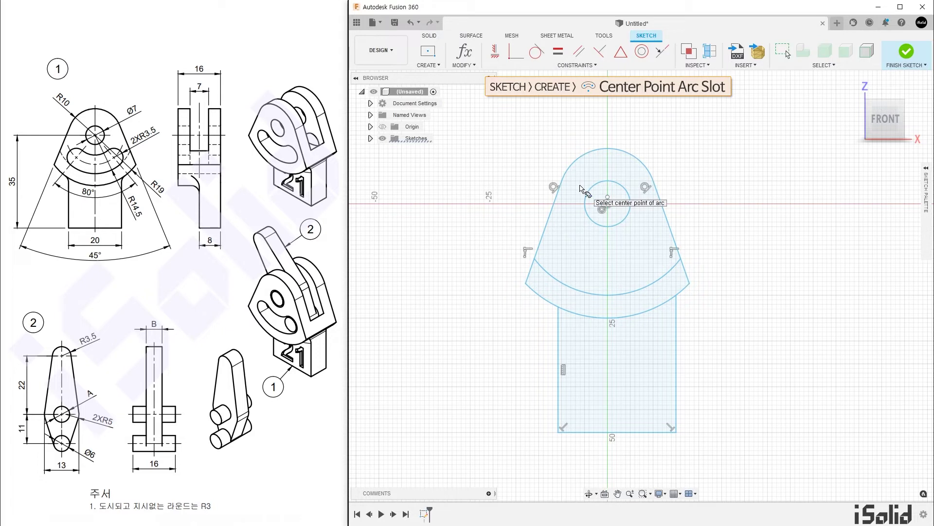
left_click(607, 203)
left_click(575, 254)
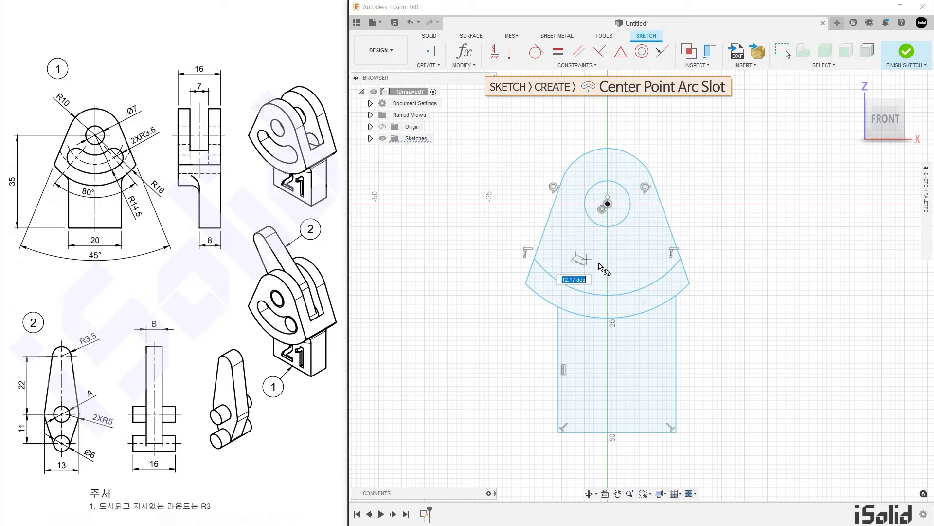
left_click(655, 262)
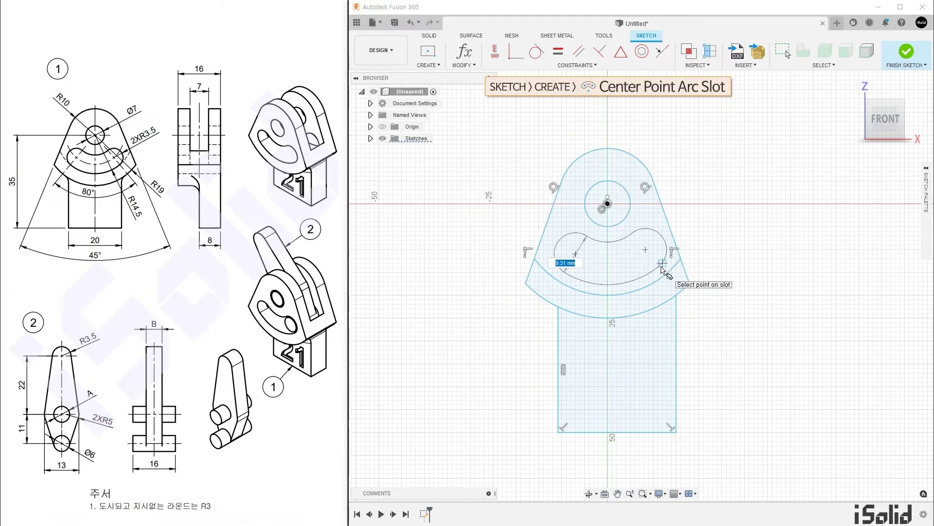
left_click(662, 270)
key("Escape")
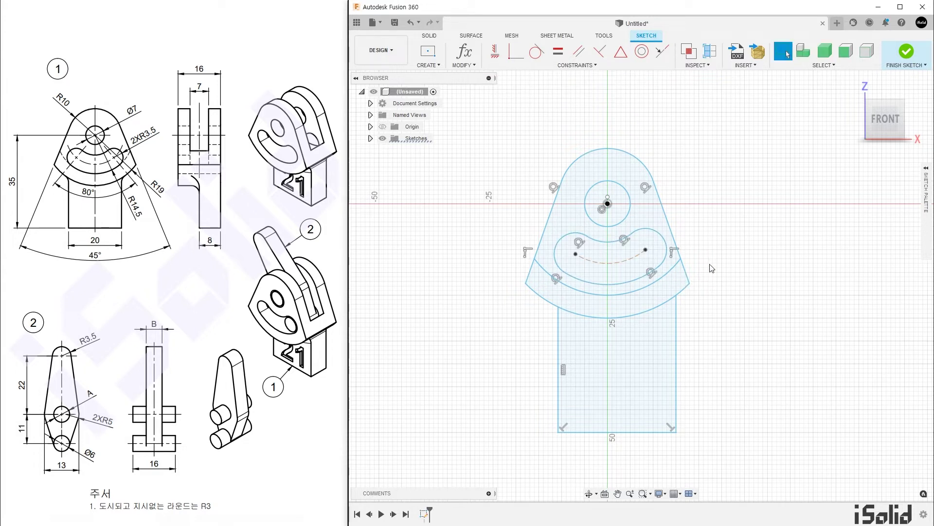
Make the top arc concentric with the small circle and two slot arcs equal.
left_click(642, 51)
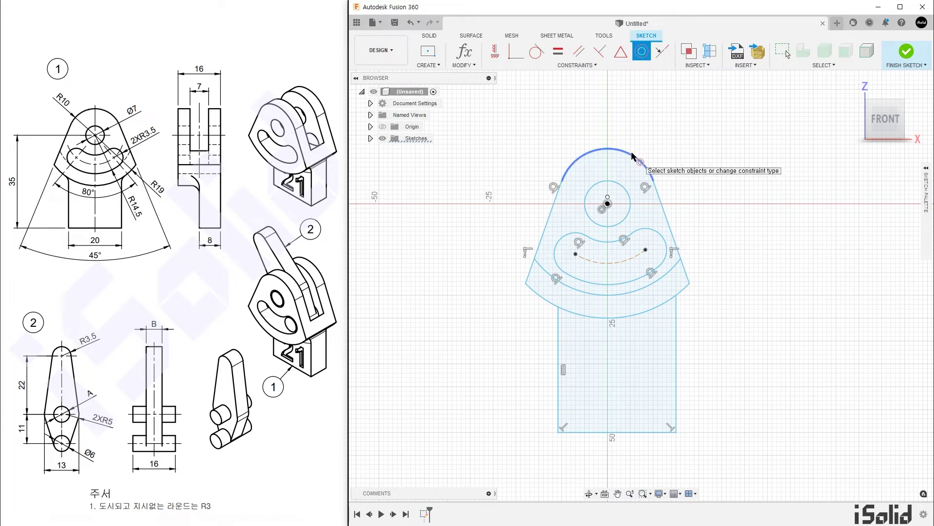
left_click(642, 160)
left_click(619, 186)
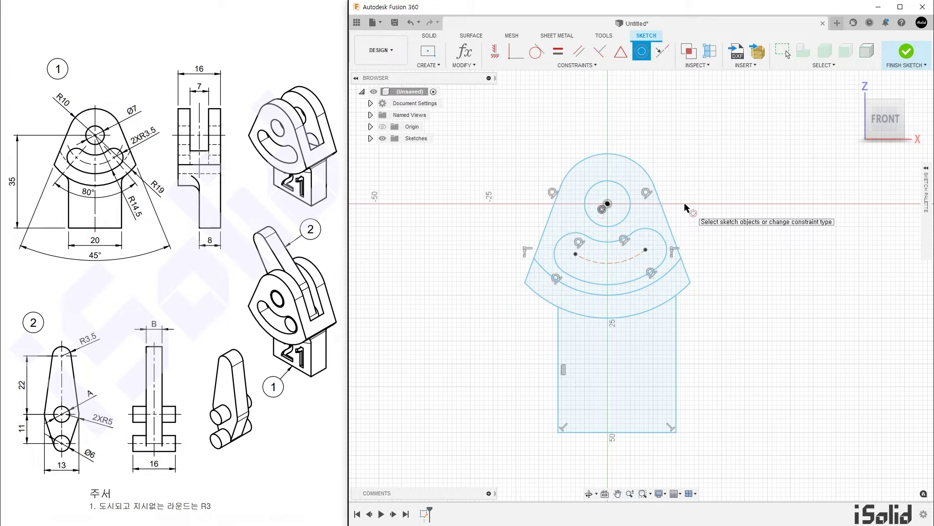
left_click(562, 56)
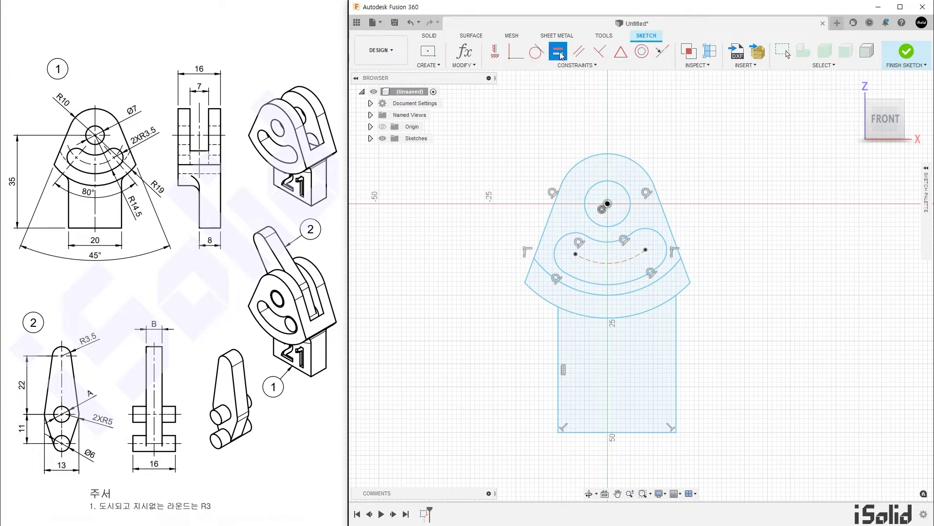
left_click(643, 283)
left_click(646, 289)
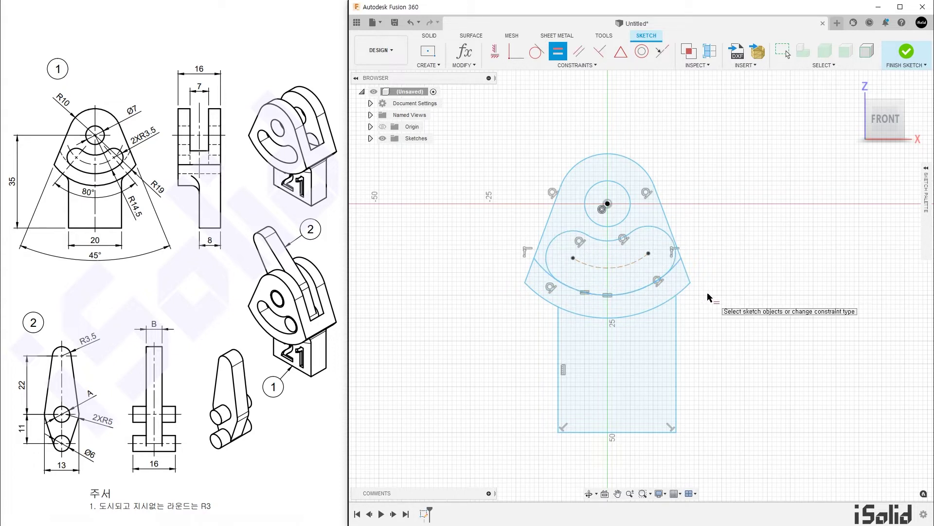
key("Escape")
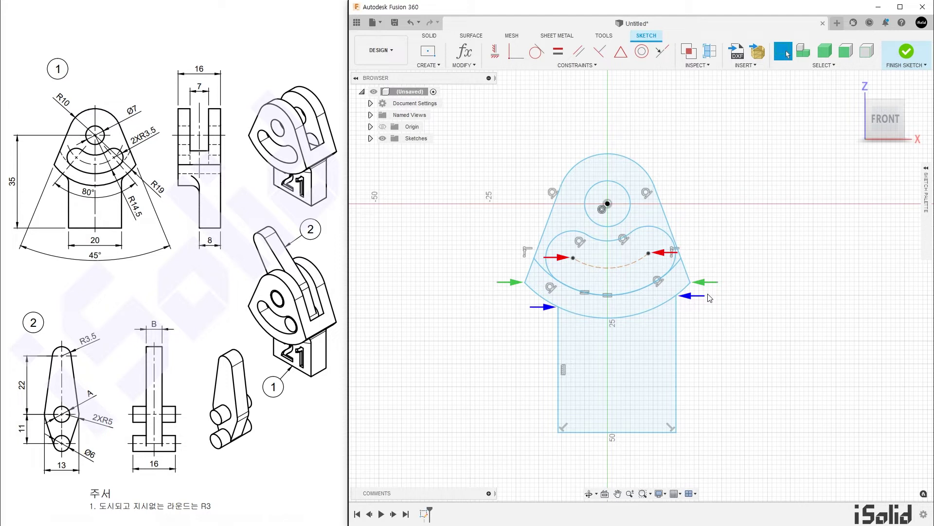
Level the slot-arc centres and both pairs of side arc endpoints horizontally.
left_click(498, 58)
left_click(572, 257)
left_click(649, 253)
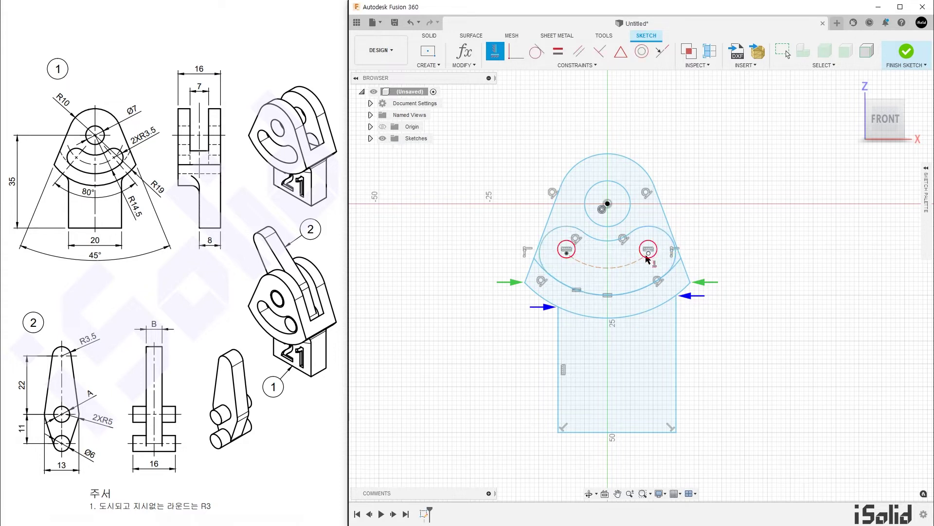
left_click(525, 283)
left_click(690, 283)
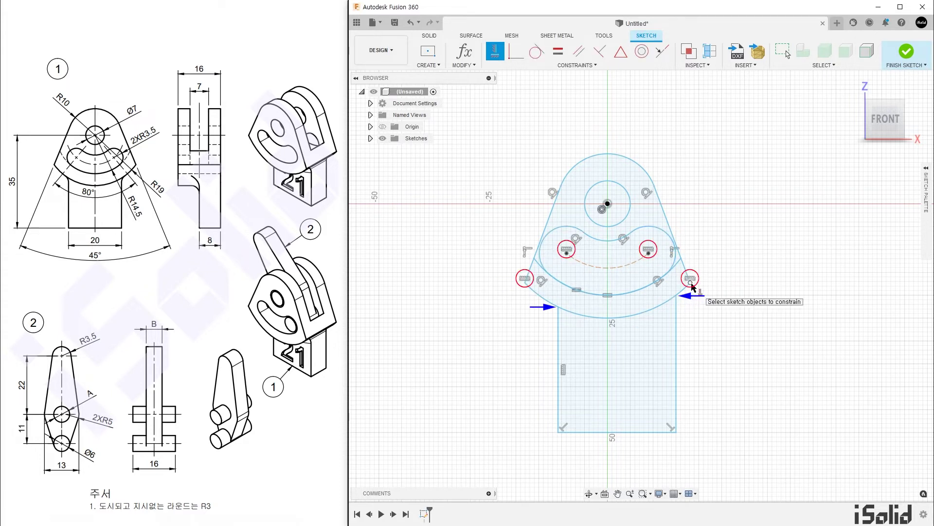
left_click(558, 306)
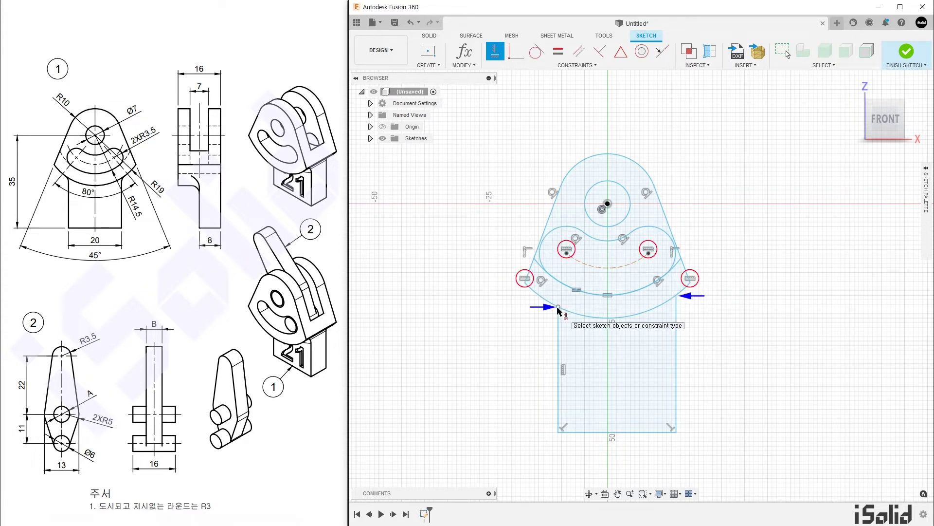
left_click(677, 295)
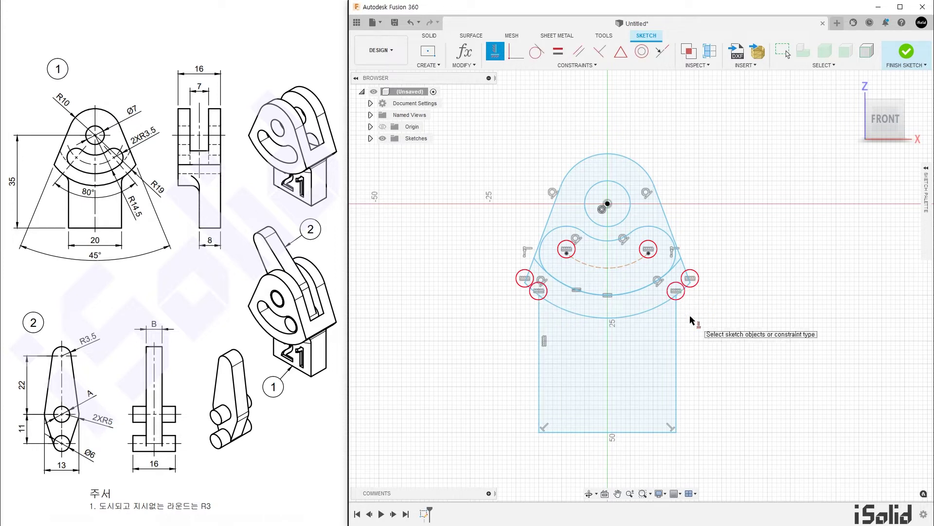
key("Escape")
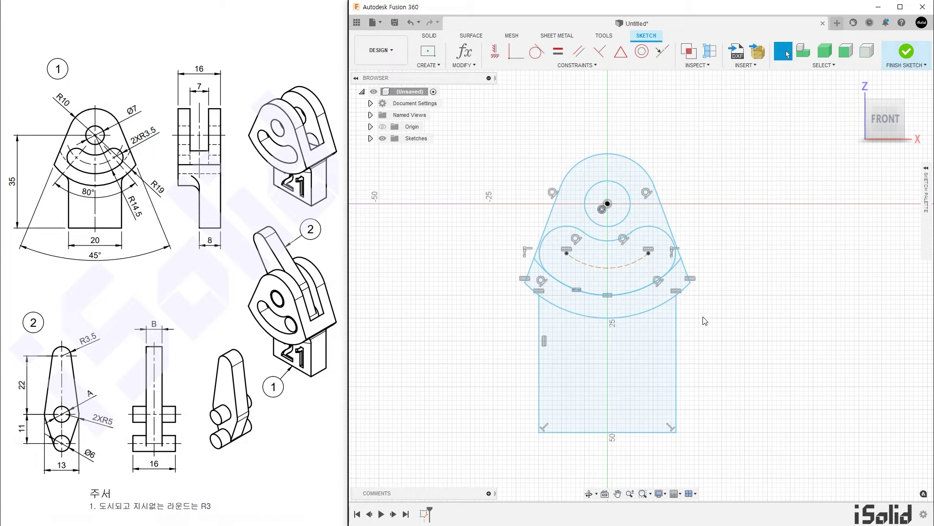
key("d")
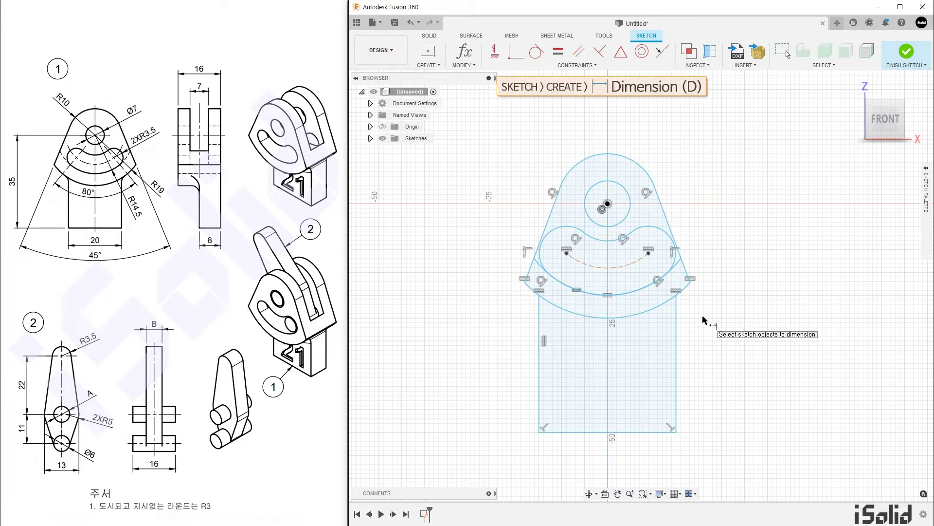
Dimension the small circle Ø7, the top arc R10 and the slot end arc R3.5.
left_click(625, 189)
left_click(655, 143)
type("7")
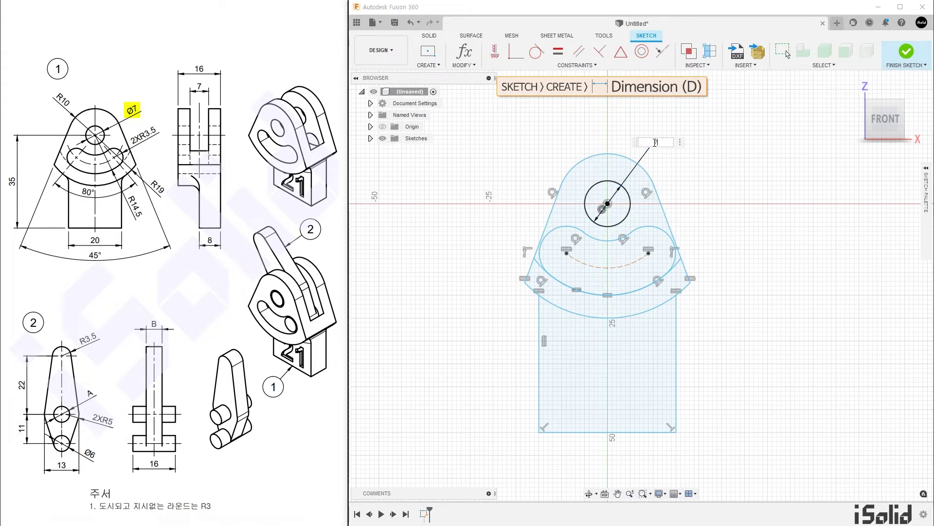
key("Return")
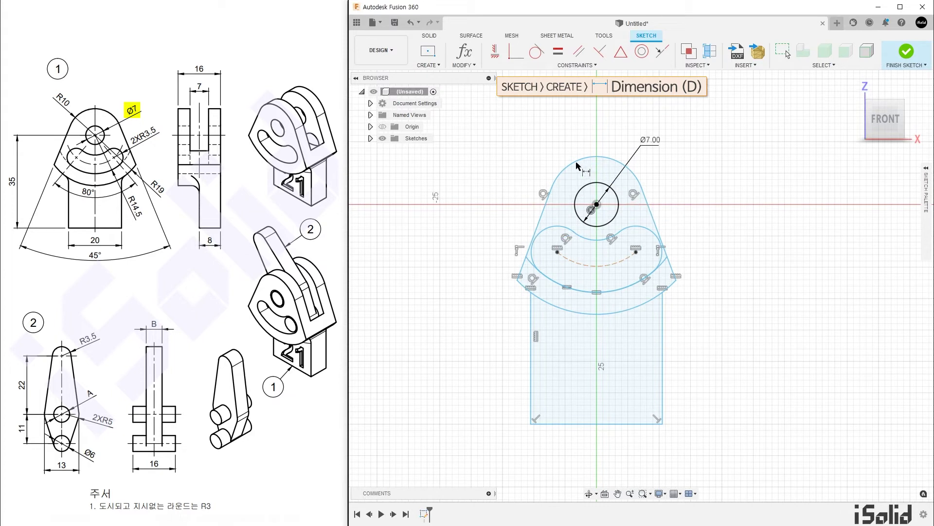
left_click(567, 166)
left_click(549, 154)
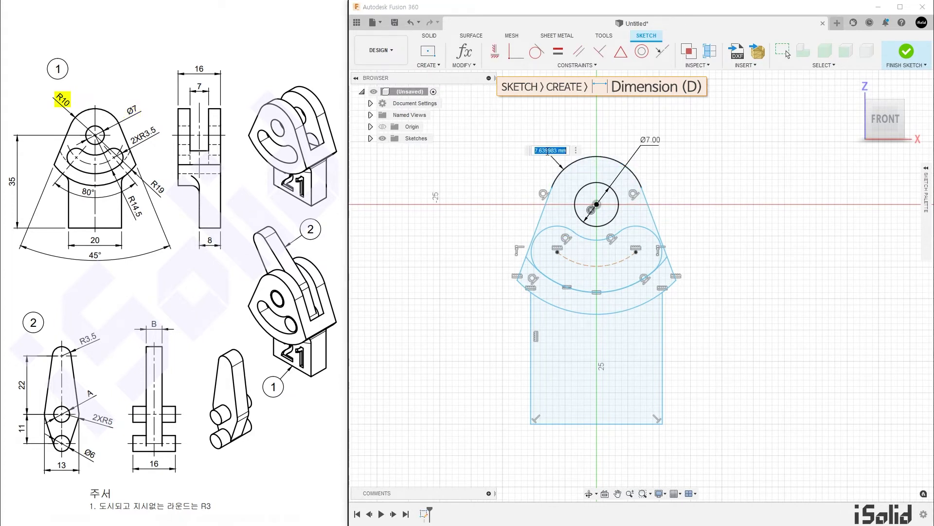
type("10")
key("Return")
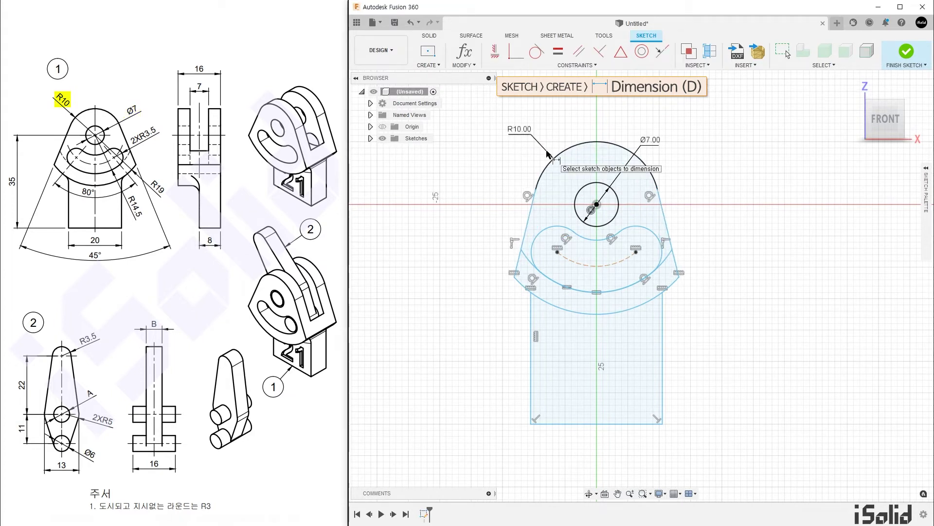
left_click(658, 236)
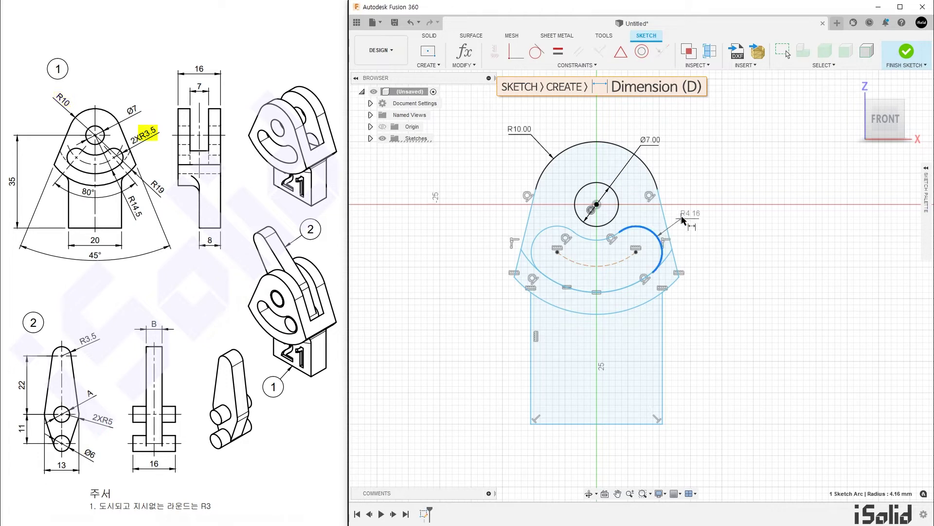
left_click(689, 215)
type("3.5")
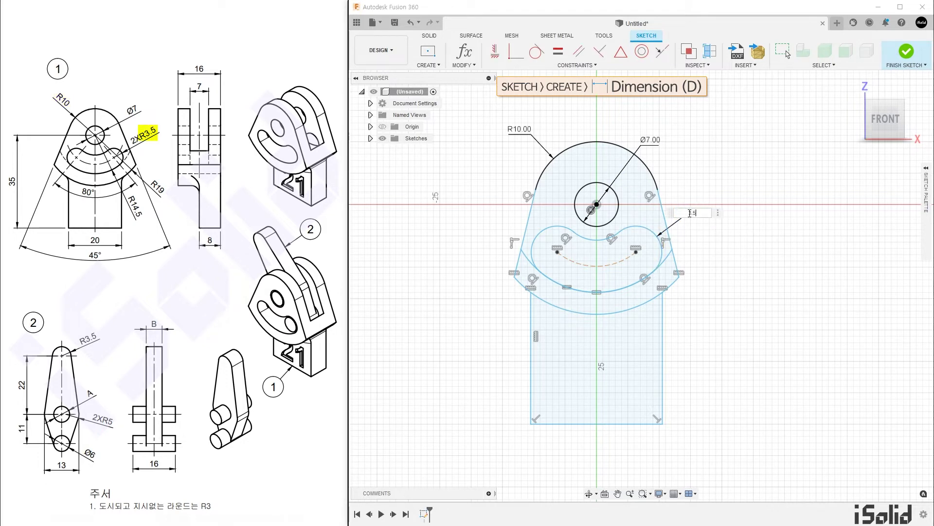
key("Return")
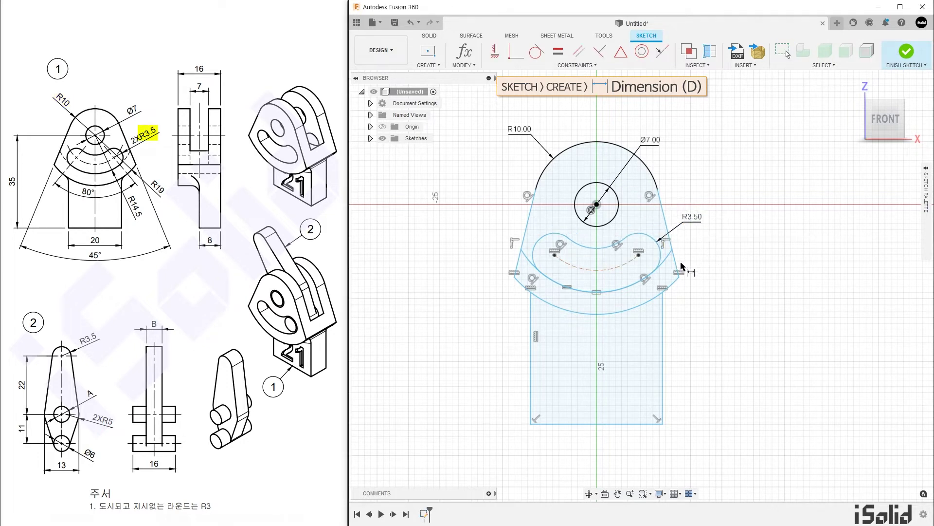
Dimension the lower arcs R14.5 and R19 and the stem's bottom width 20.
left_click(643, 281)
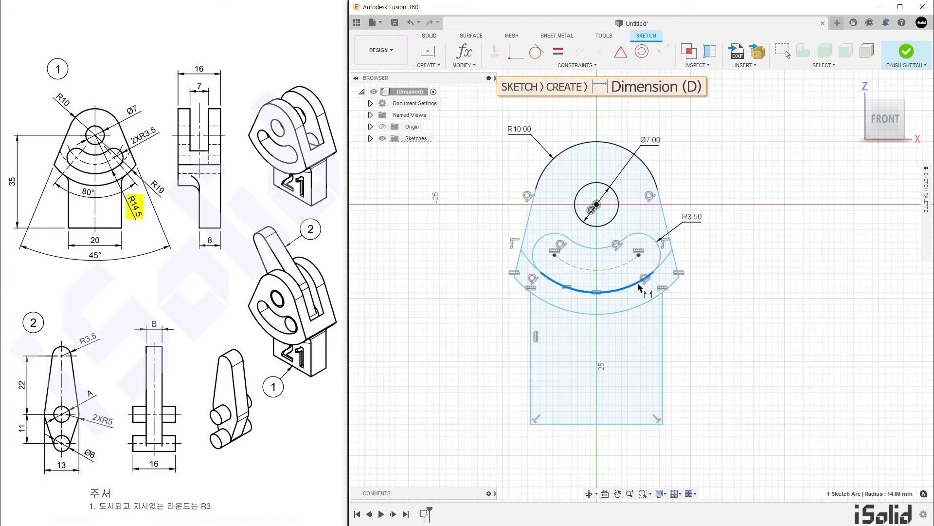
left_click(682, 352)
type("14.5")
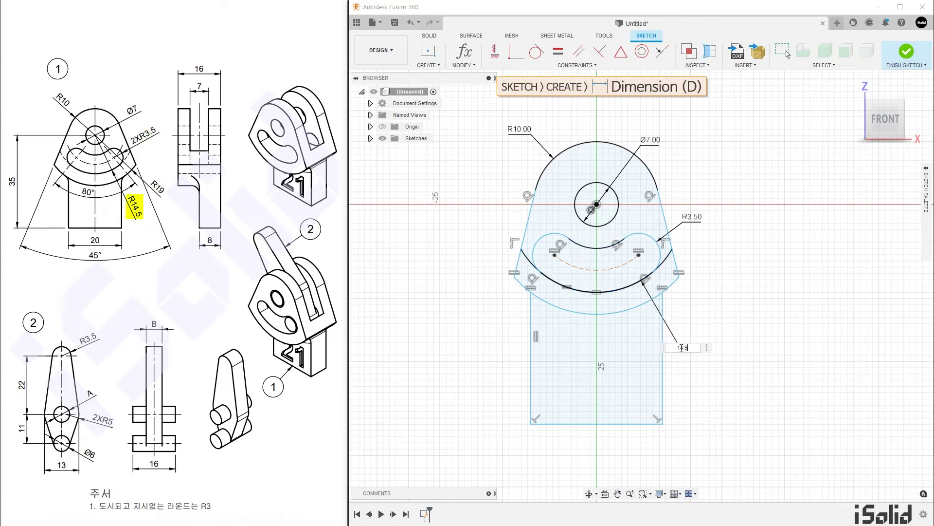
key("Return")
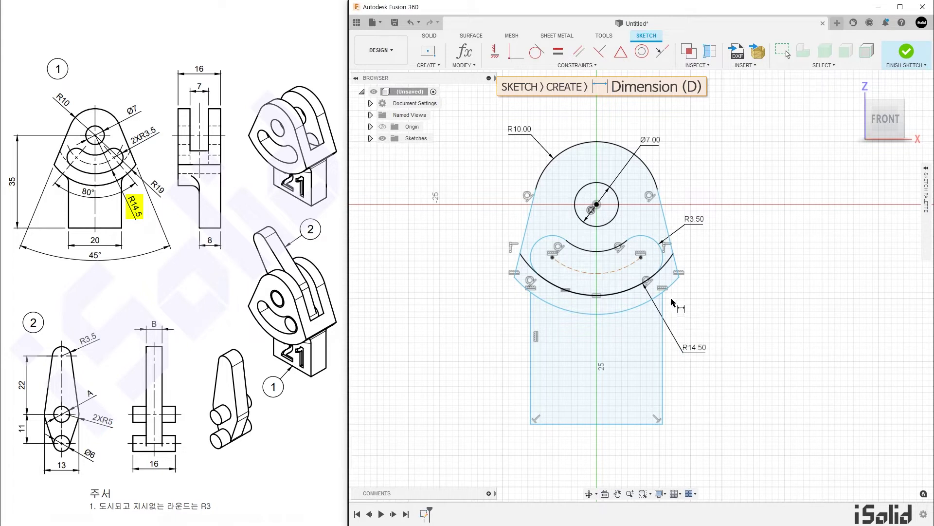
left_click(674, 289)
left_click(708, 317)
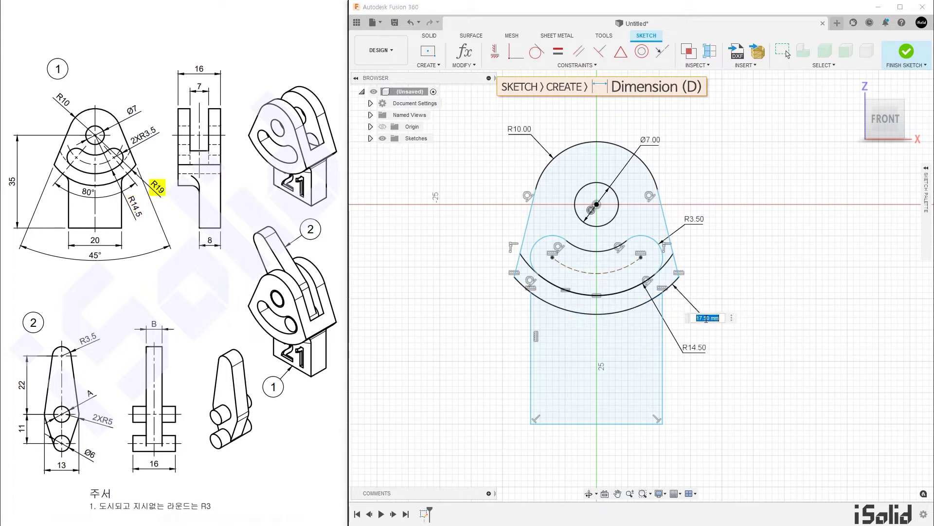
type("19")
key("Return")
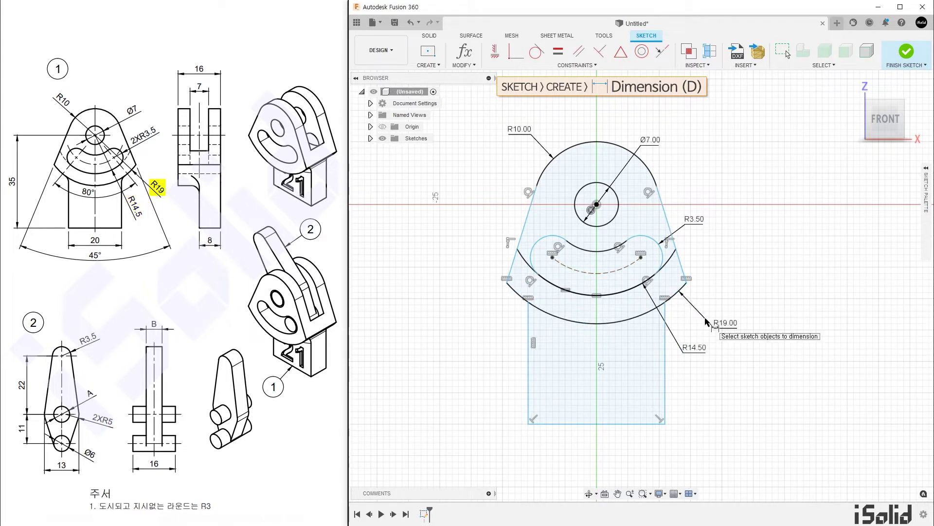
left_click(611, 424)
left_click(602, 452)
type("20")
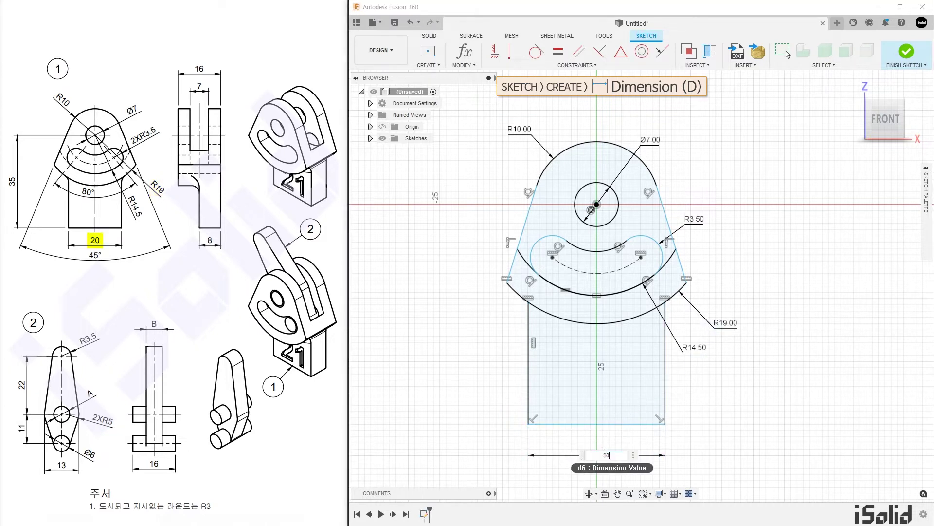
key("Return")
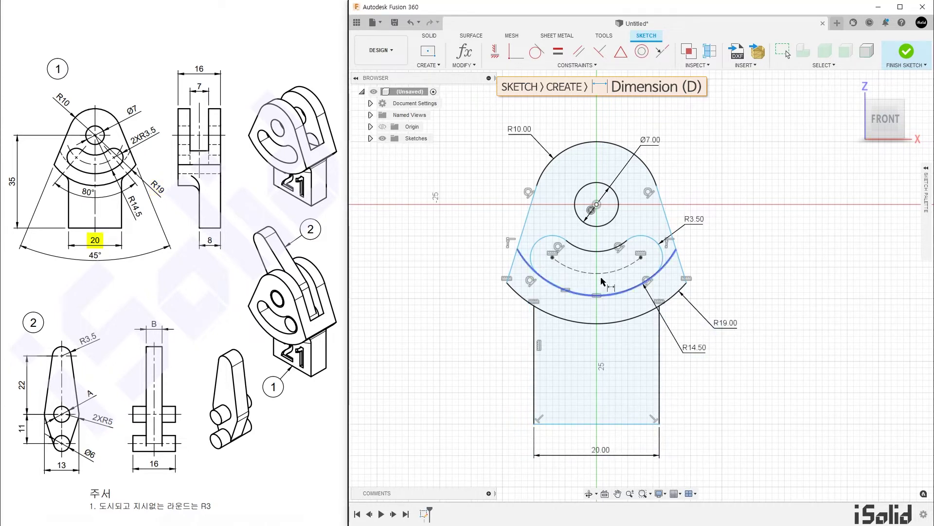
Set the 35 mm centre-to-bottom height and a 45° angle between the slanted sides.
left_click(596, 204)
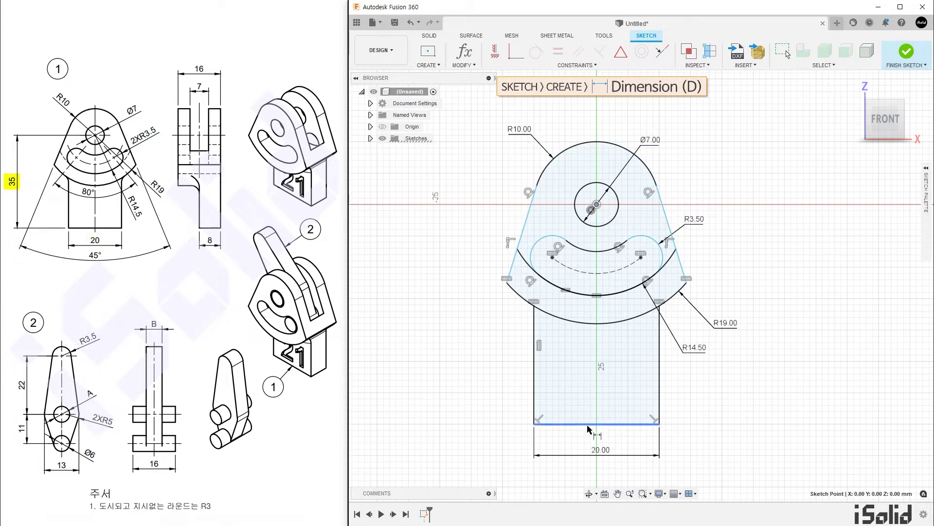
left_click(594, 424)
left_click(443, 313)
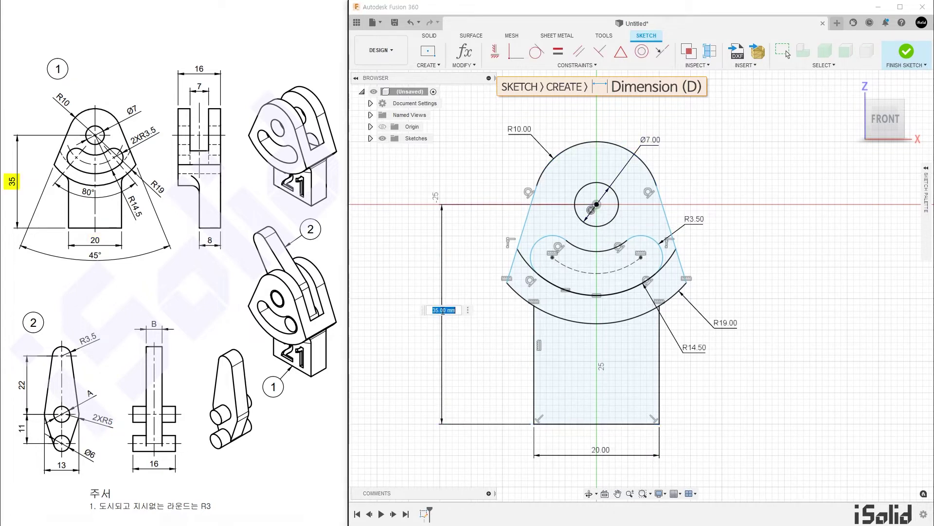
type("35")
key("Return")
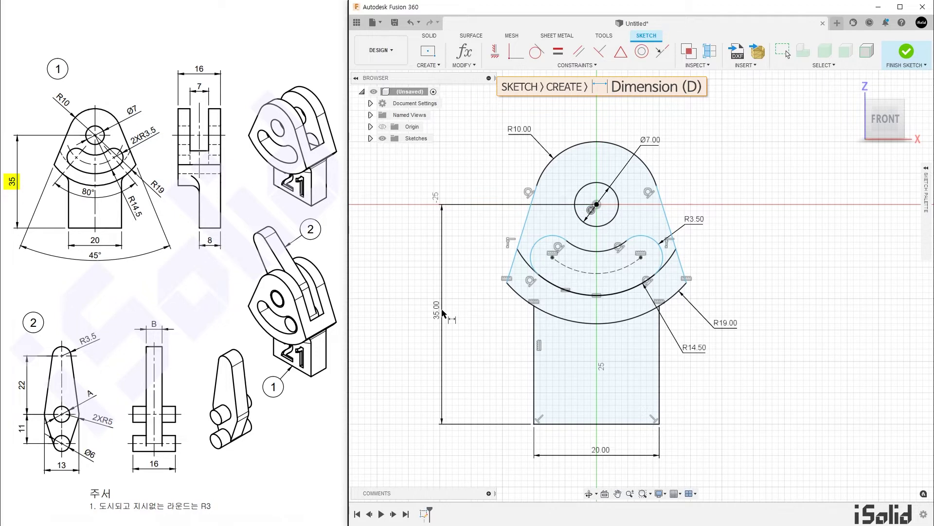
left_click(520, 241)
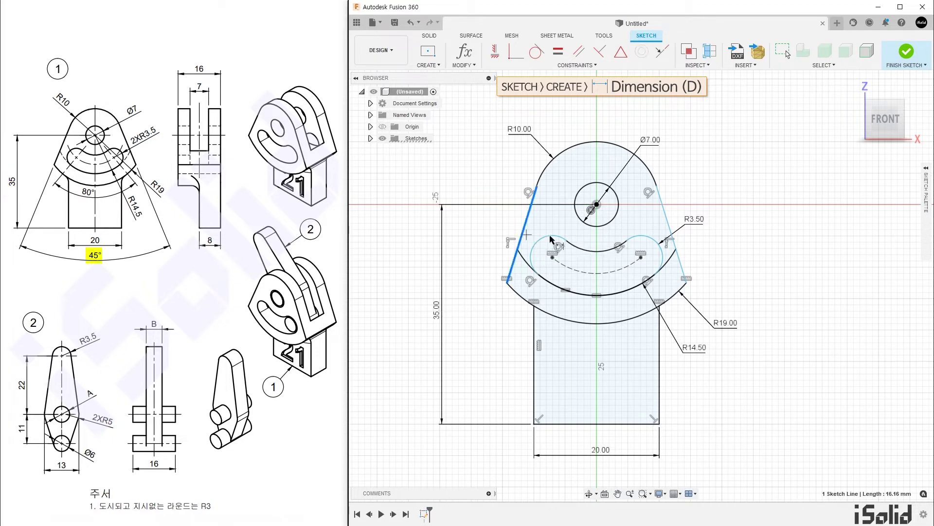
left_click(664, 214)
left_click(615, 468)
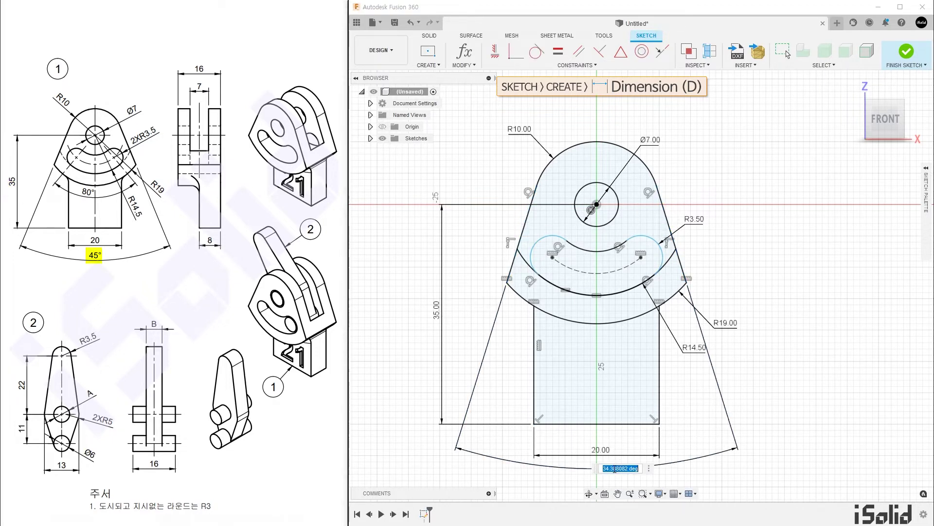
type("45")
key("Return")
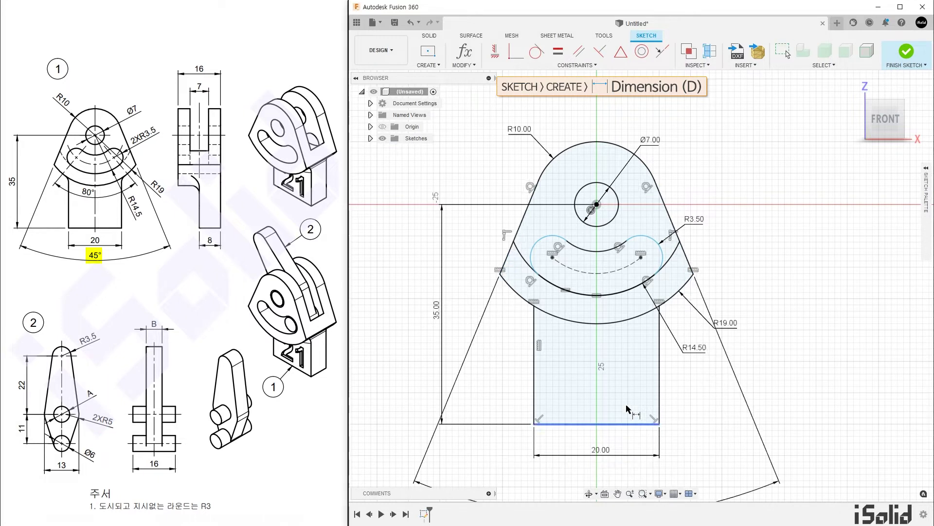
scroll(627, 409, "down", 1)
scroll(682, 392, "down", 1)
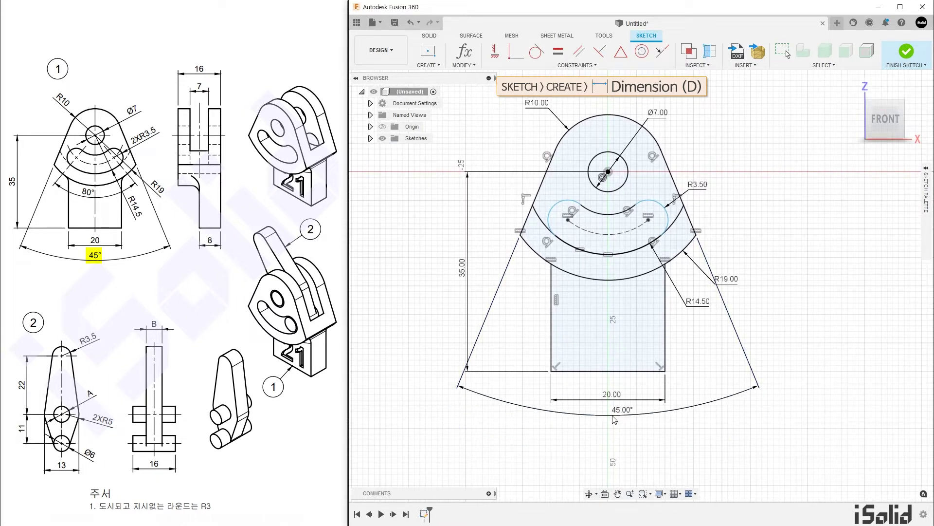
middle_click_drag(633, 351, 634, 373)
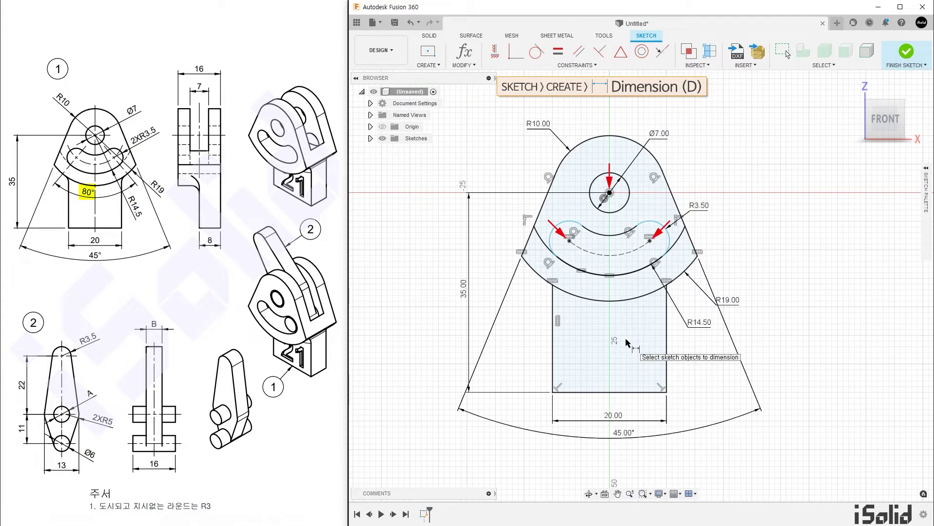
Dimension the slot's arc angle to 80° about the Ø7 hole centre.
left_click(610, 193)
left_click(569, 241)
left_click(650, 241)
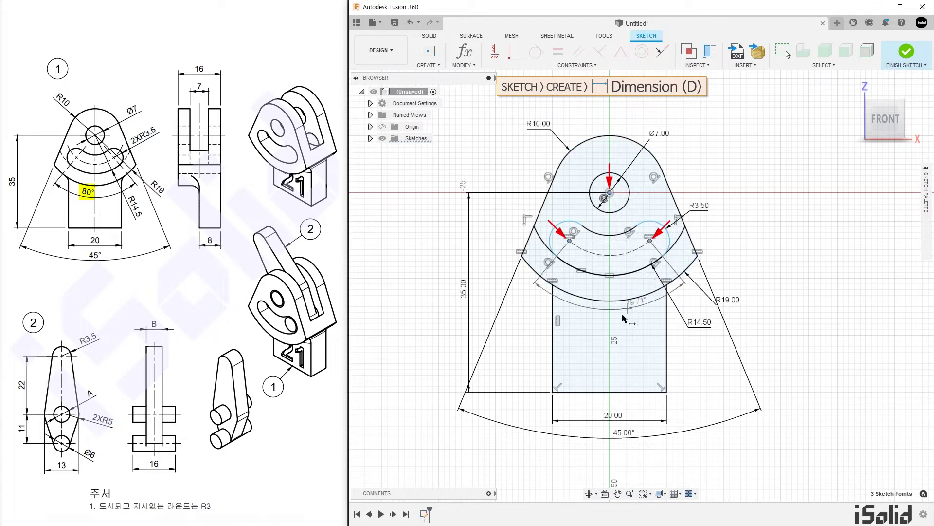
left_click(617, 335)
type("80")
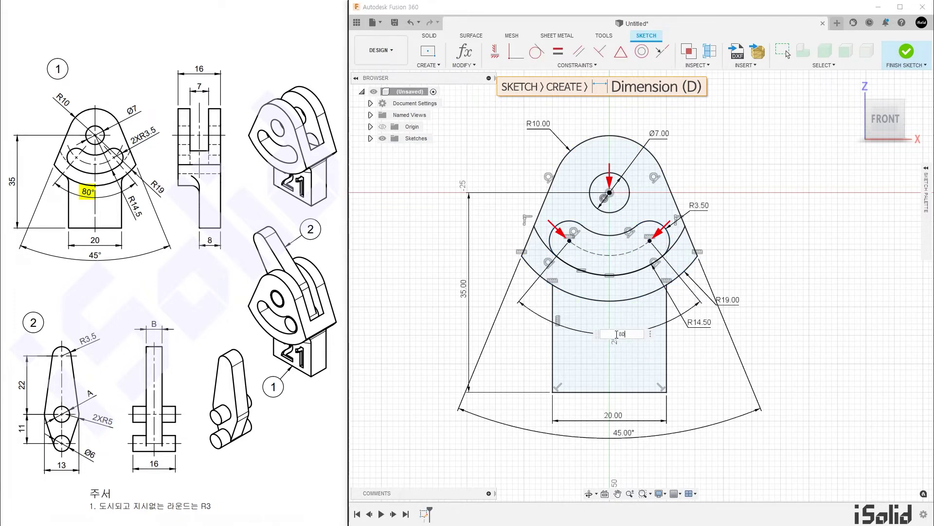
key("Return")
key("Escape")
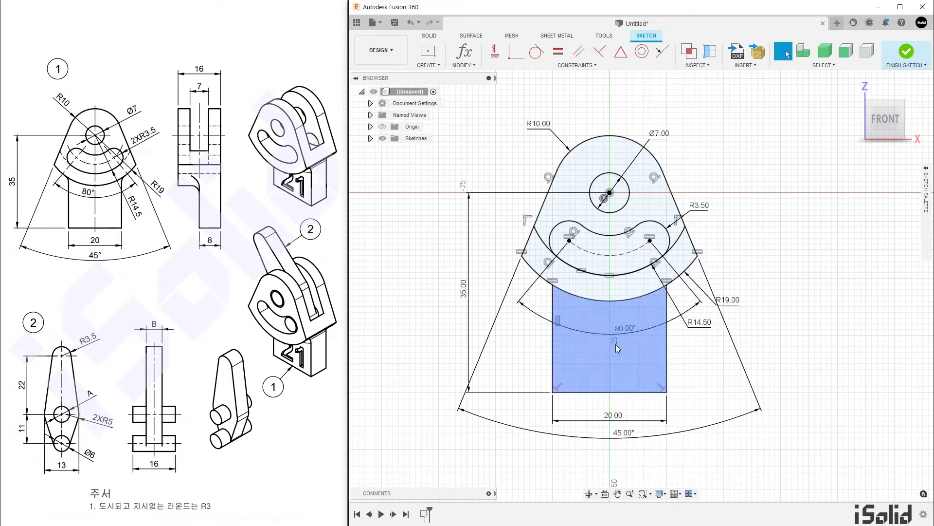
left_click(371, 138)
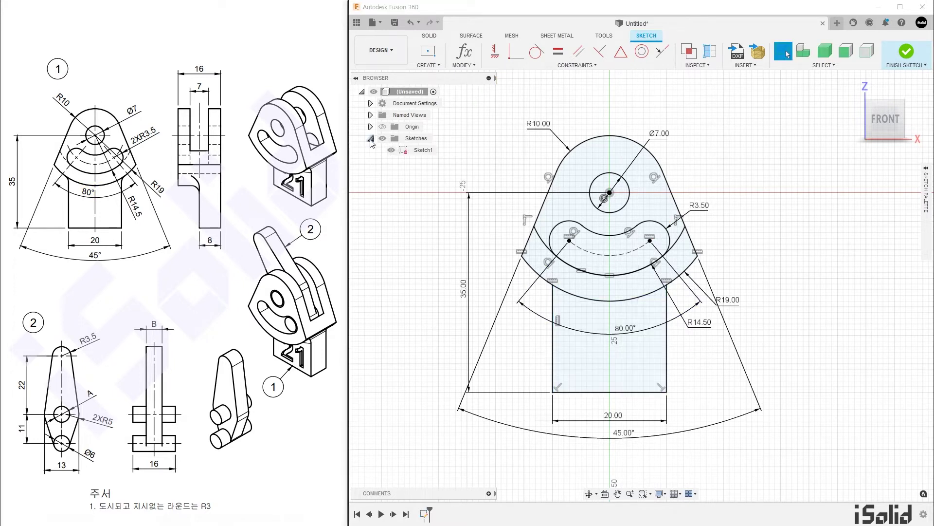
Extrude the head and crescent profiles symmetrically to a 16 mm total thickness.
left_click(907, 54)
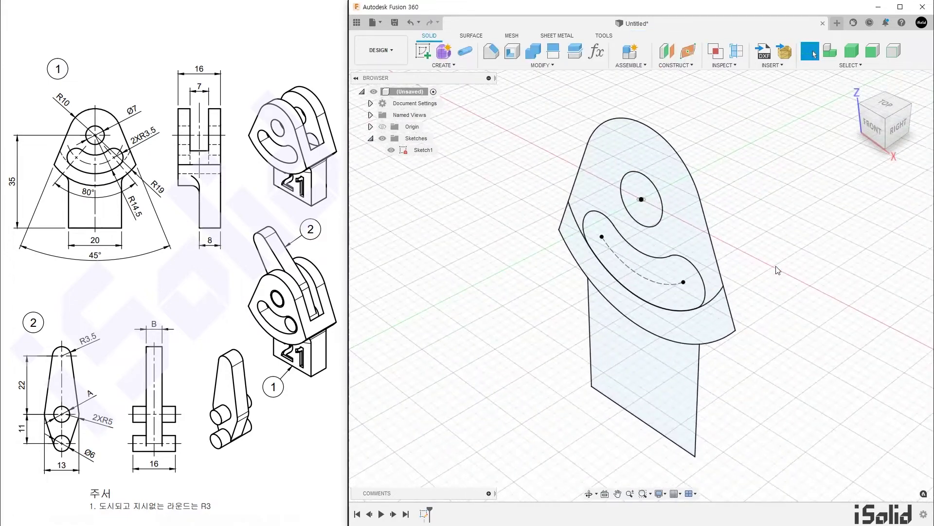
key("e")
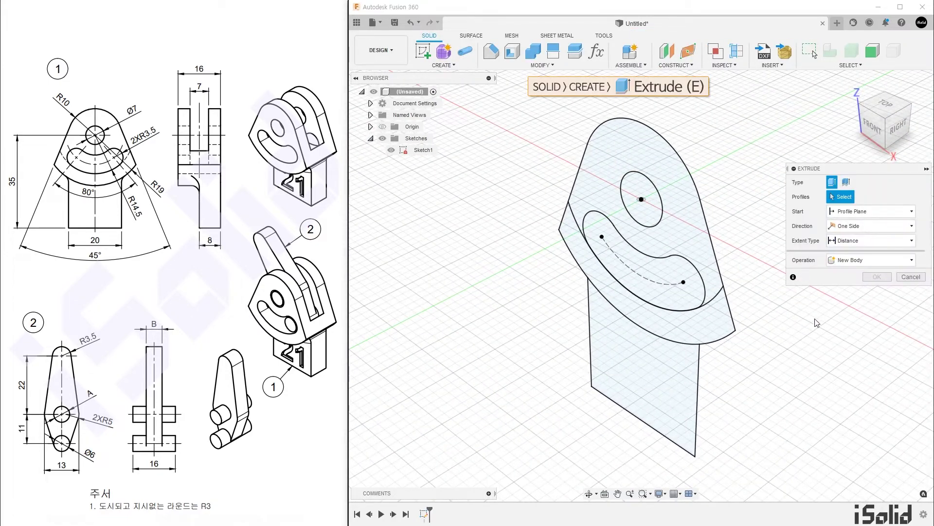
middle_click_drag(816, 323, 743, 323)
left_click(648, 273)
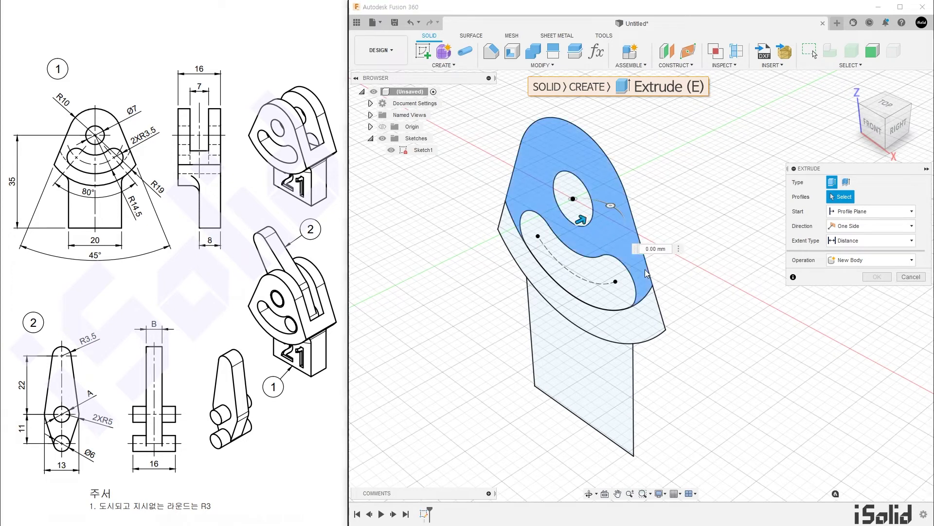
left_click(655, 309)
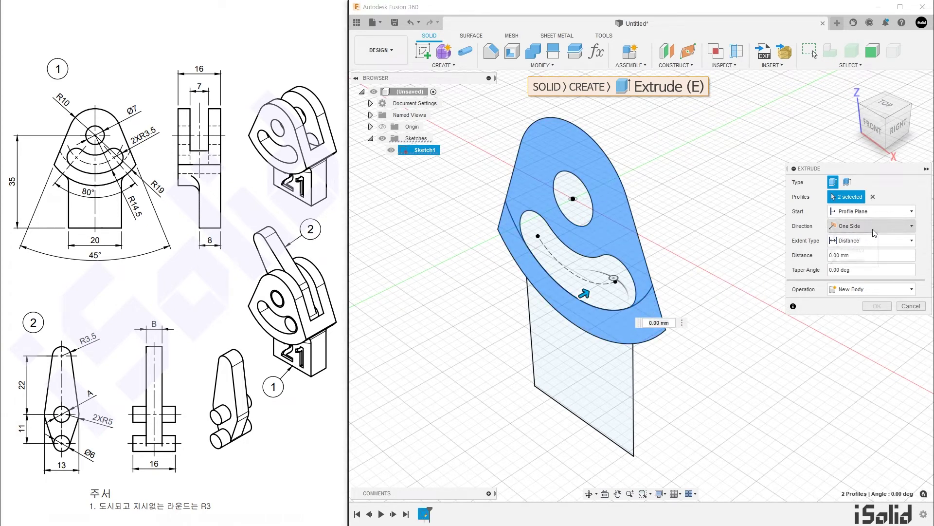
left_click(862, 226)
left_click(866, 262)
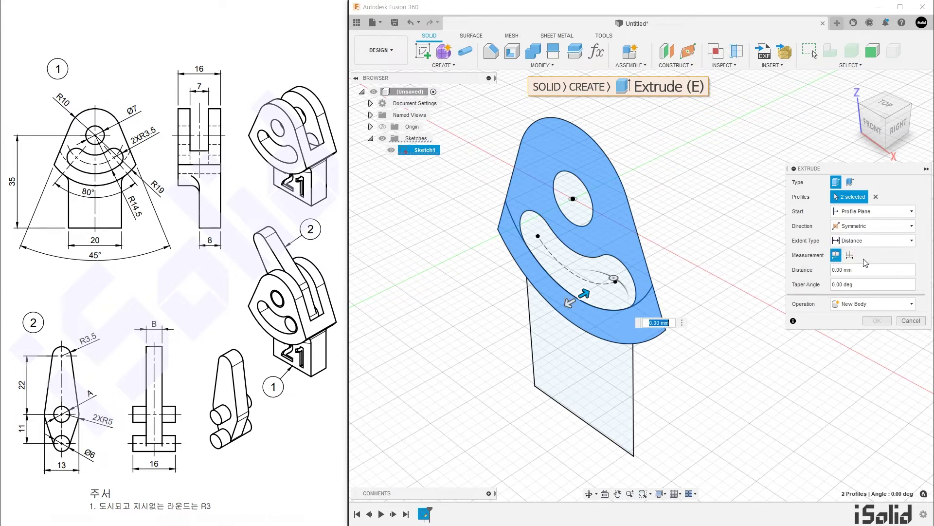
left_click(850, 256)
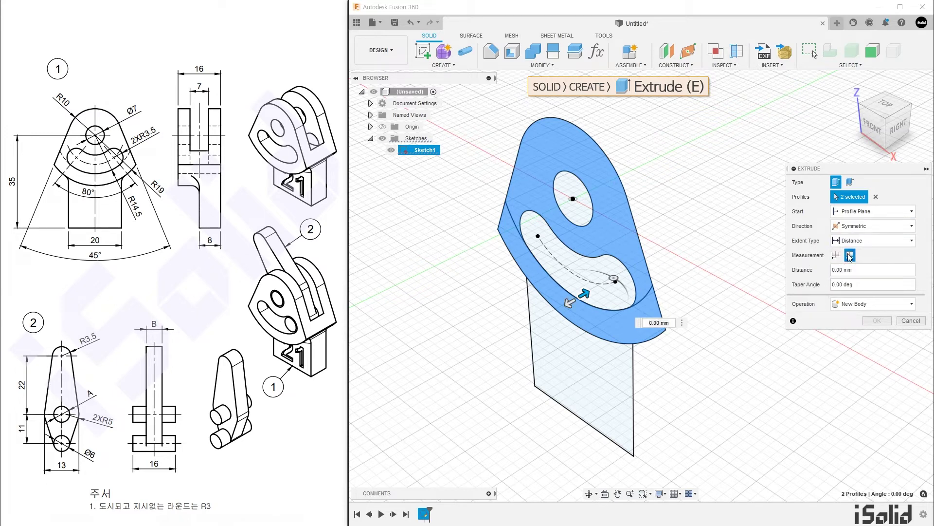
double_click(856, 267)
type("1")
type("6")
left_click(866, 320)
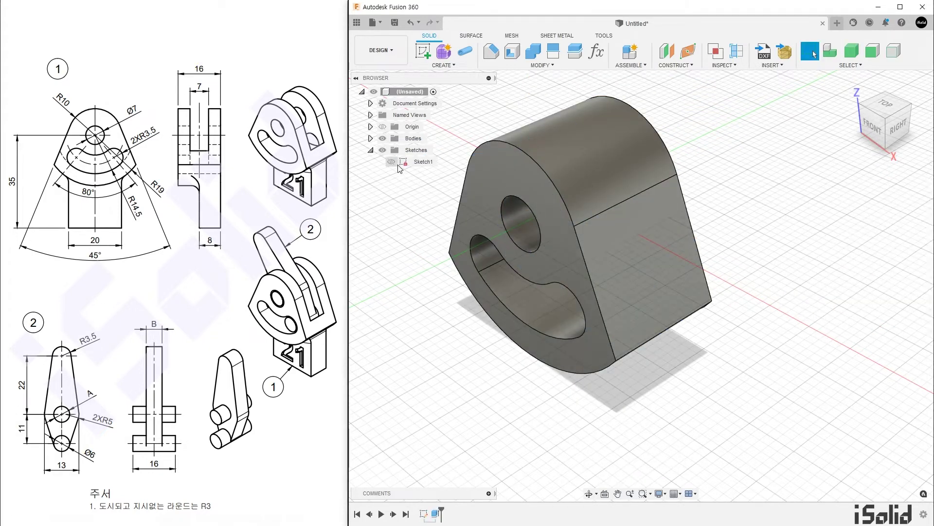
left_click(392, 162)
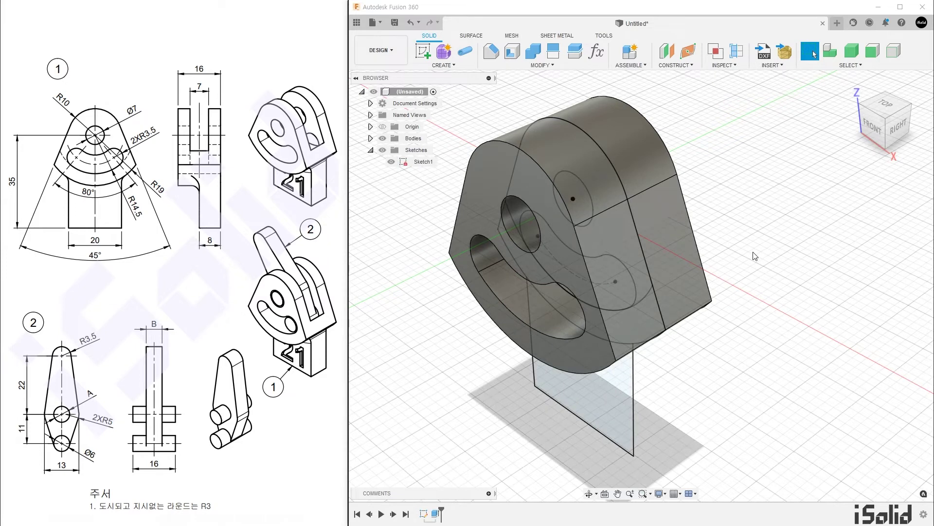
key("e")
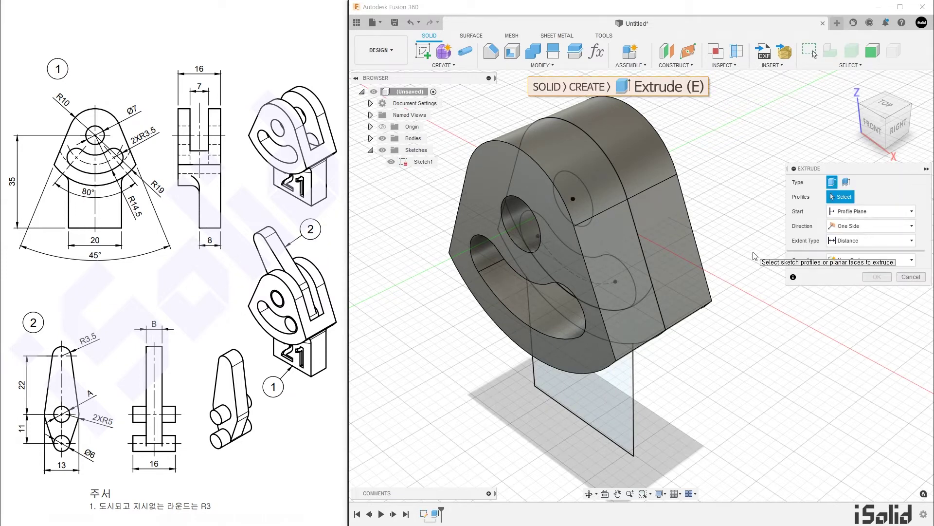
Cut the middle profile symmetrically 7 mm wide through the head, forming a fork.
left_click(606, 182)
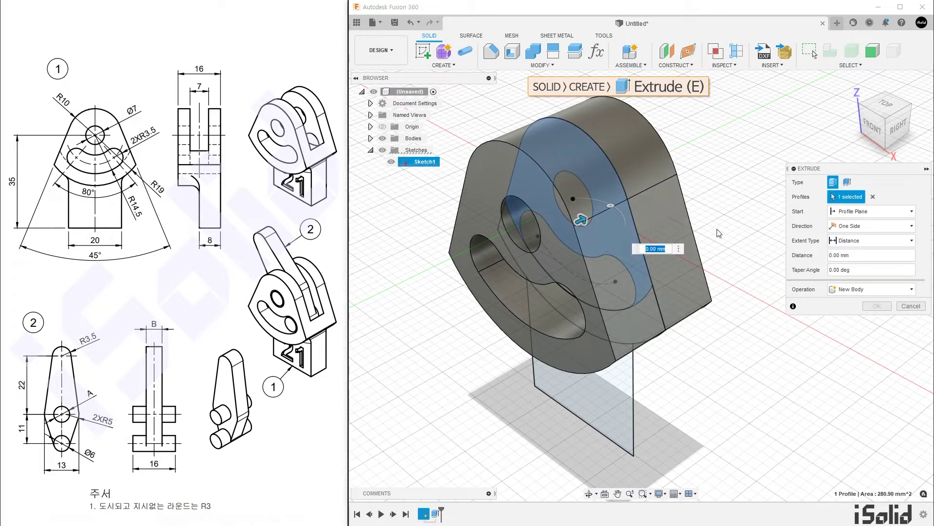
left_click(871, 226)
left_click(856, 235)
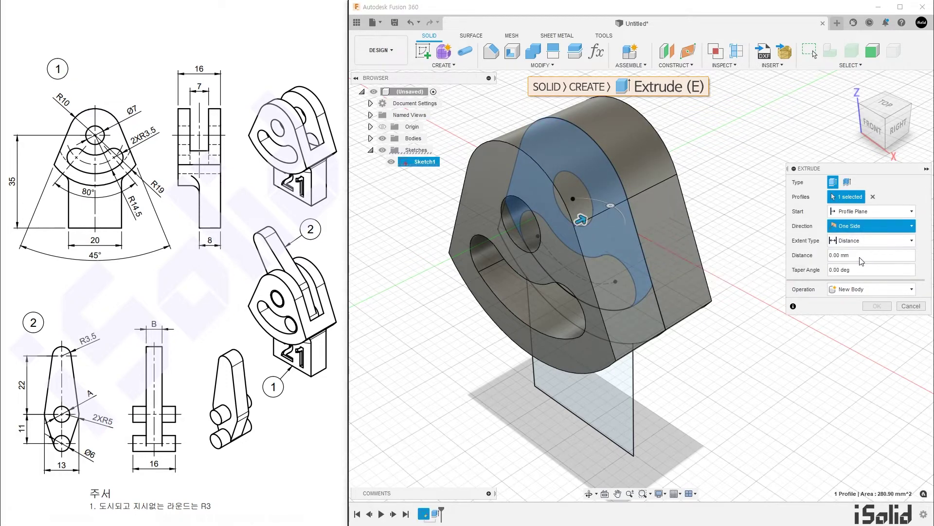
left_click(833, 270)
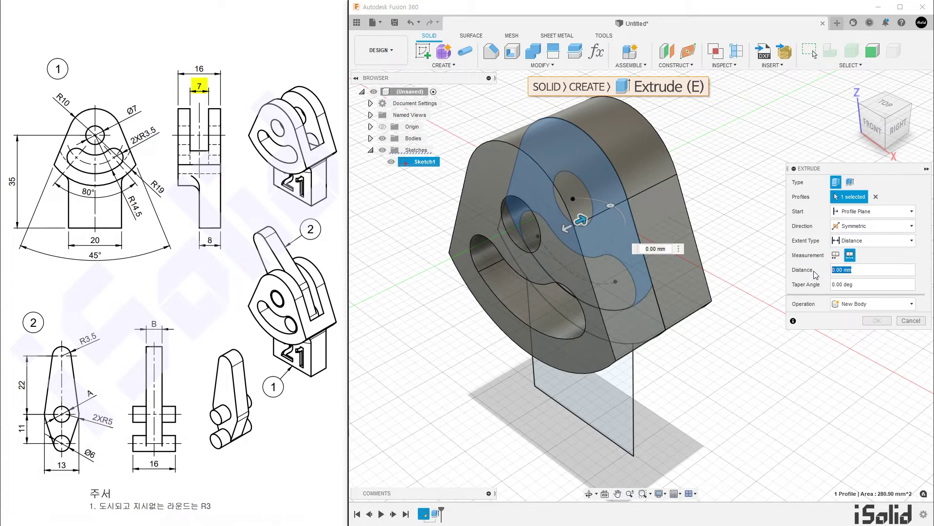
type("7")
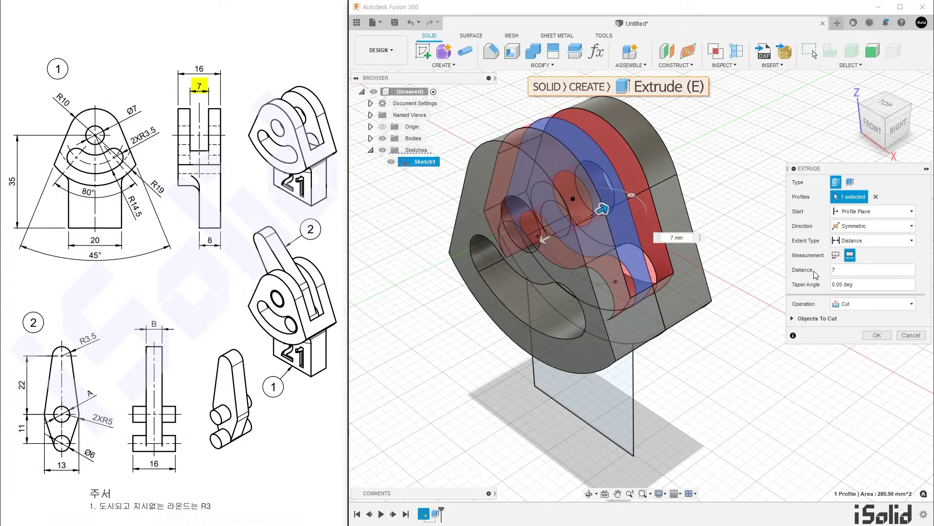
left_click(877, 335)
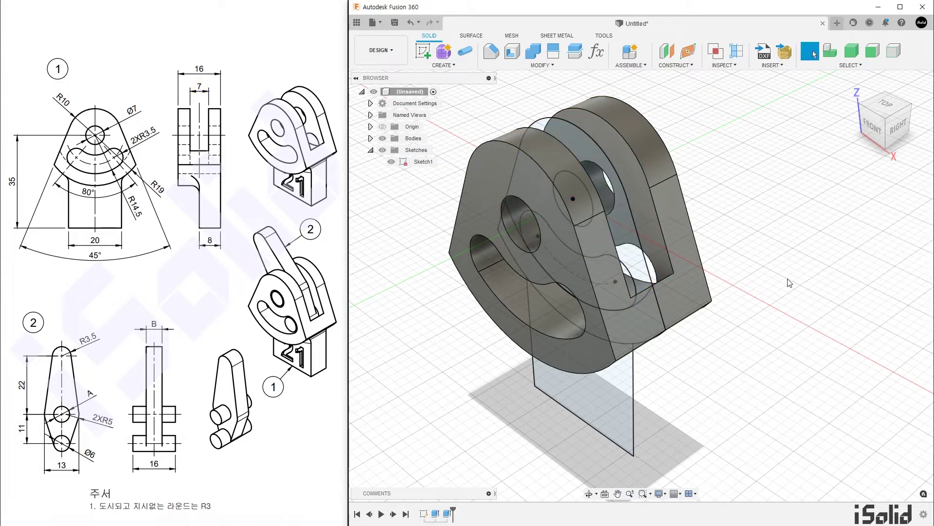
key("e")
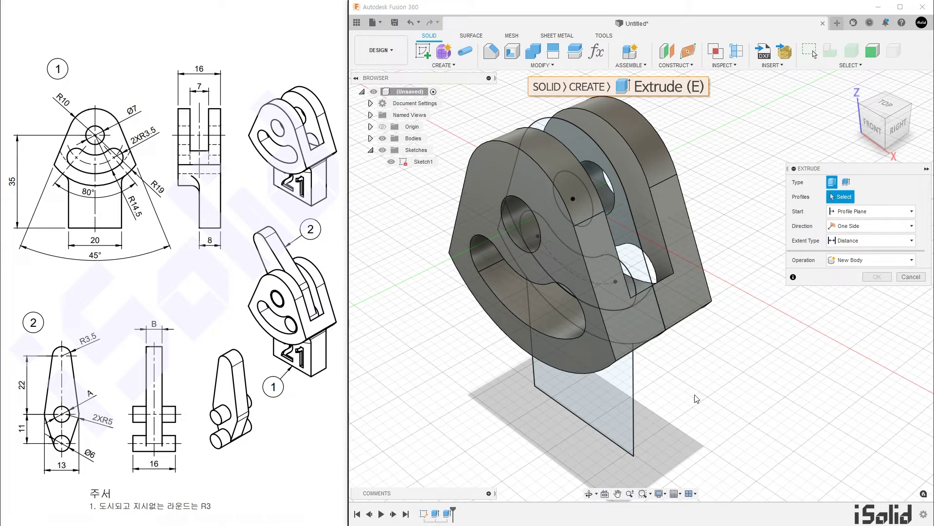
Extrude the bottom rectangle 8 mm, joined to the head, and hide Sketch1.
left_click(622, 401)
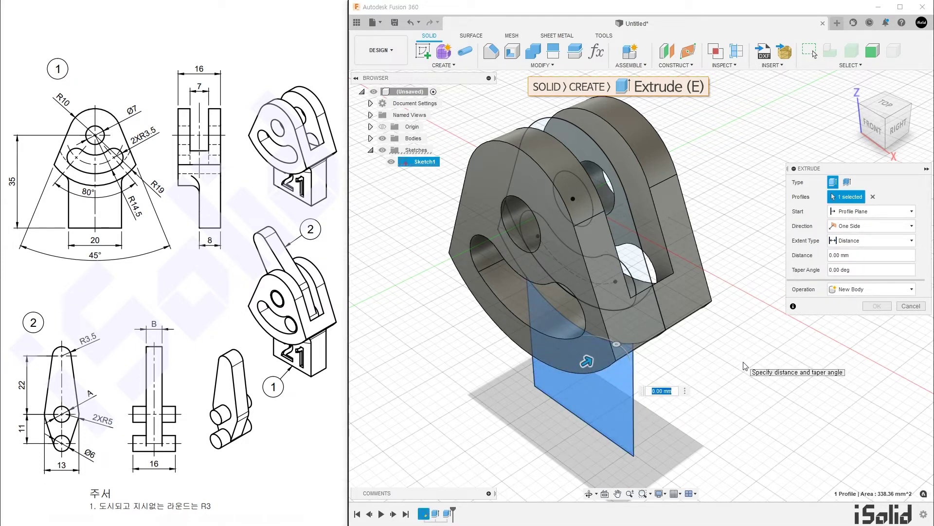
left_click(833, 256)
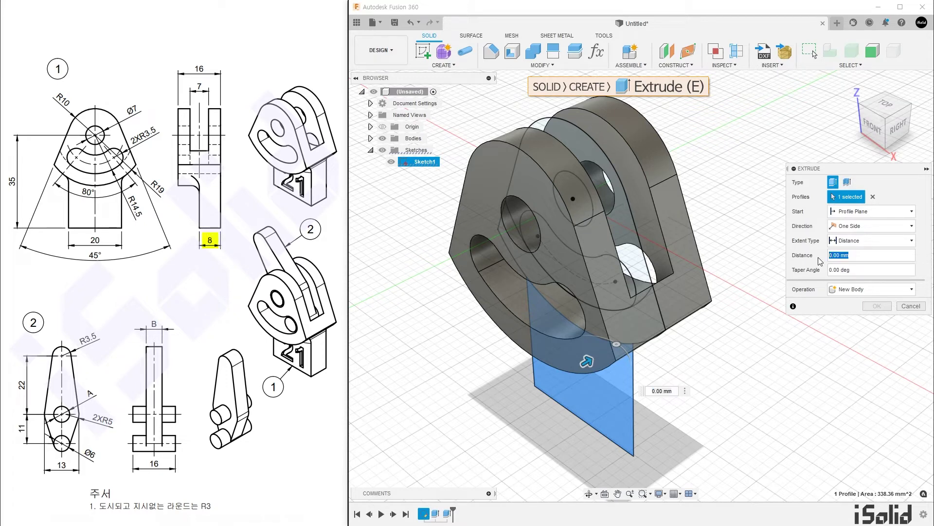
type("8")
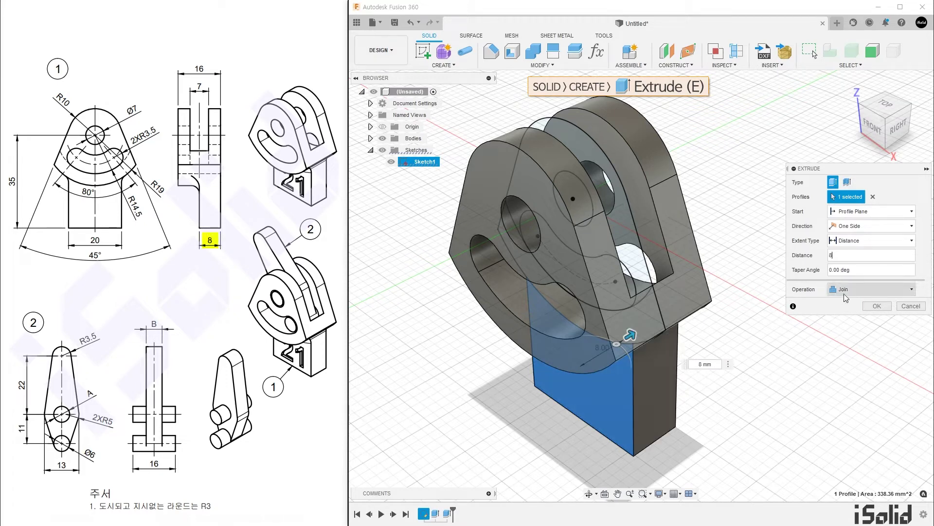
left_click(876, 307)
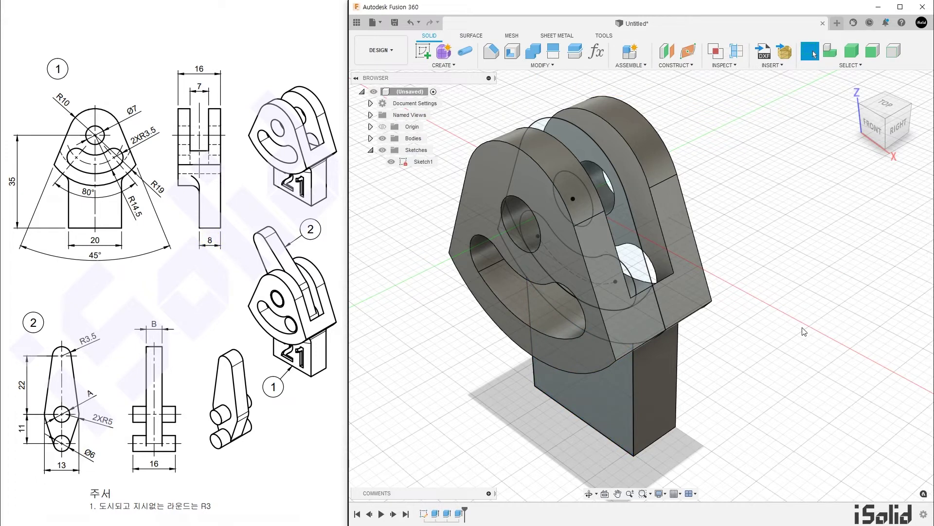
left_click(391, 162)
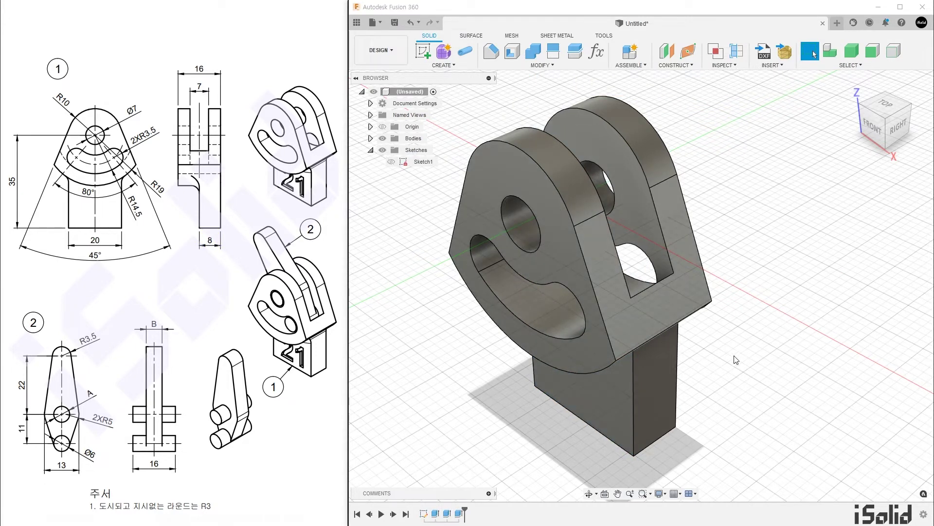
Fillet the three edges where the stem meets the forked head with a 3 mm radius.
key("f")
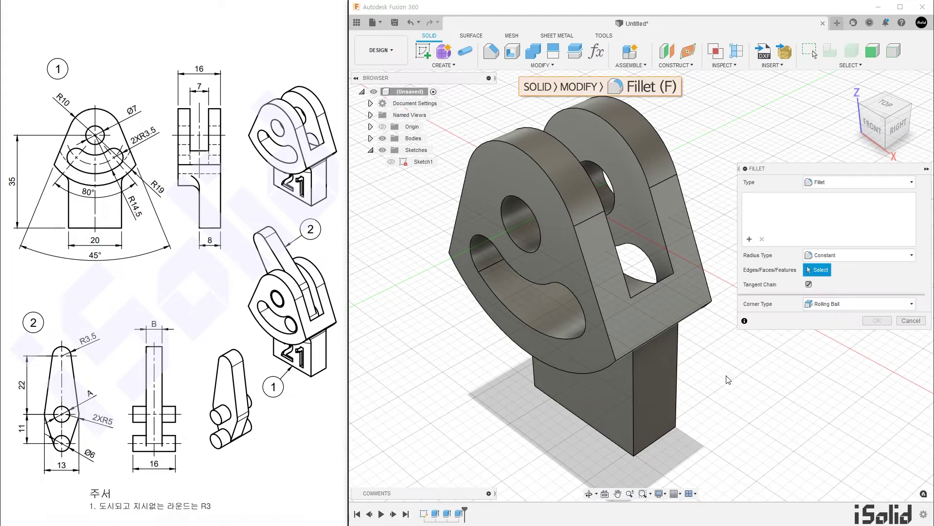
middle_click_drag(732, 400, 741, 341, "shift")
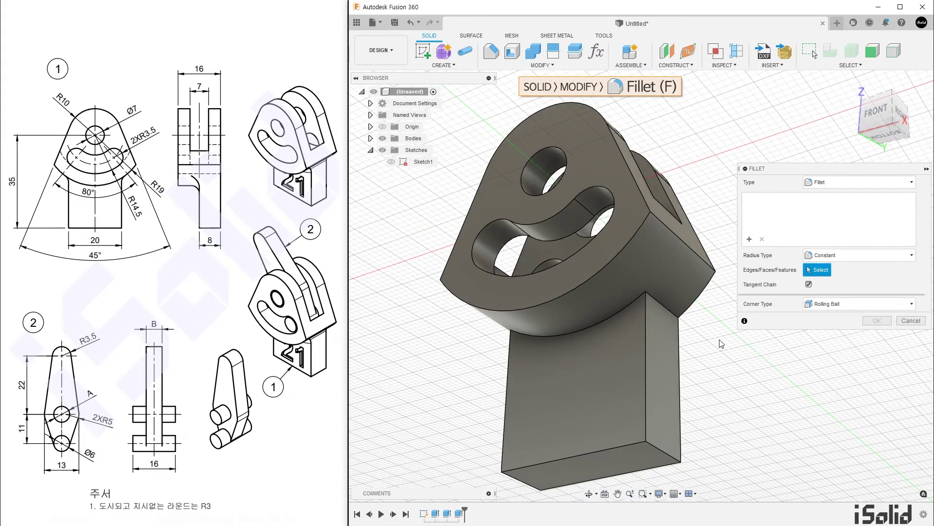
left_click(660, 305)
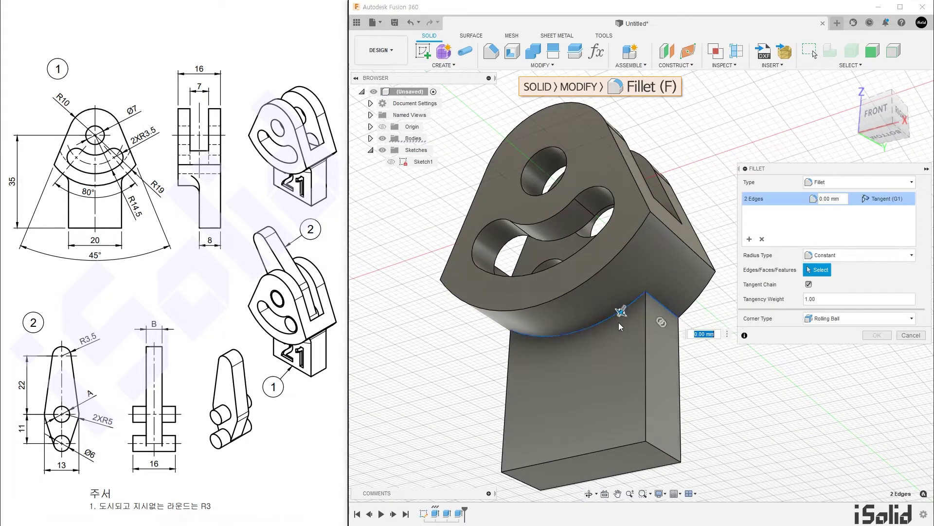
left_click(532, 347)
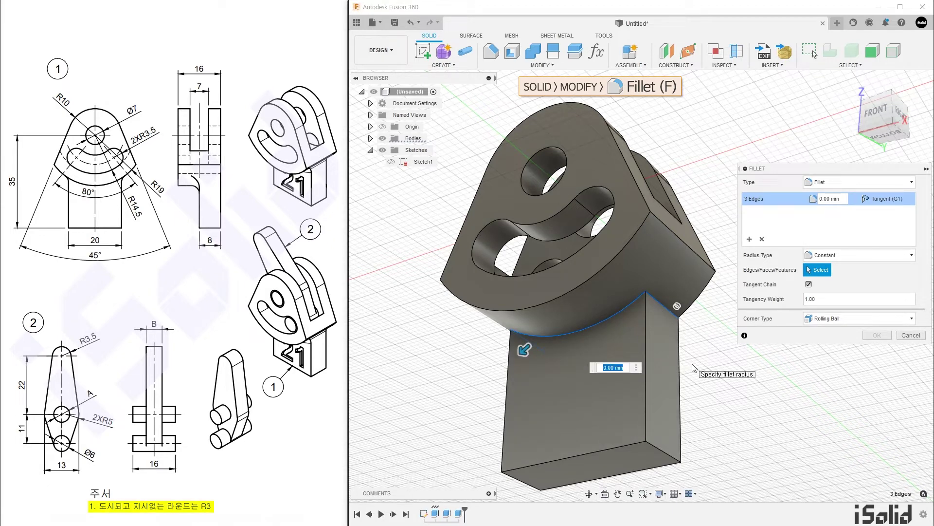
type("3")
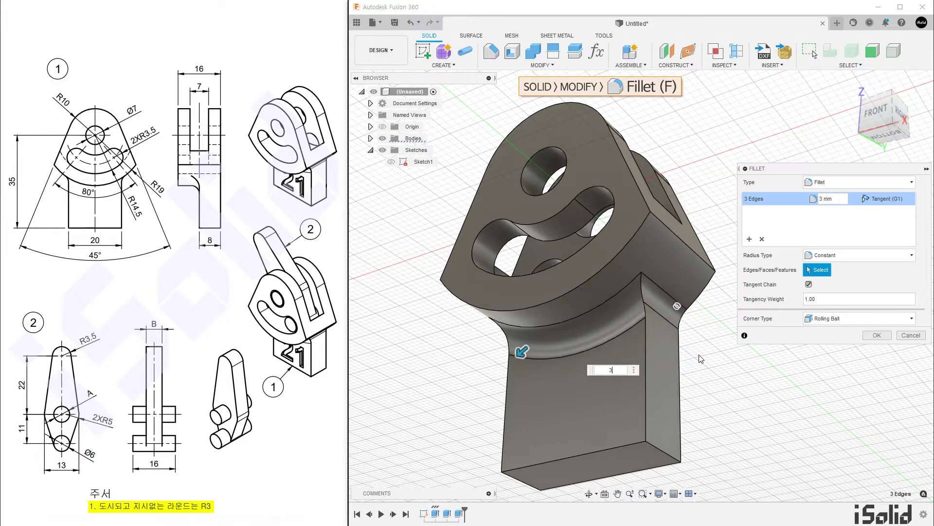
middle_click_drag(702, 383, 715, 373, "shift")
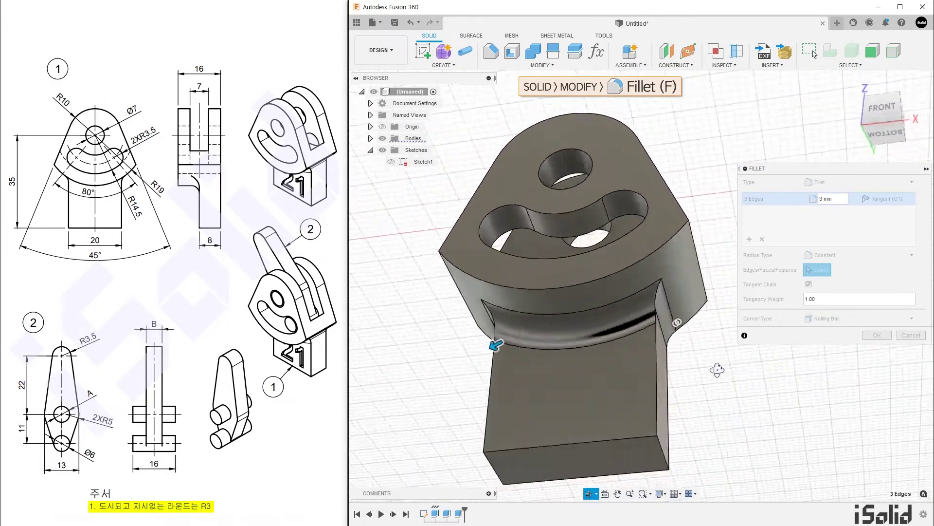
left_click(871, 335)
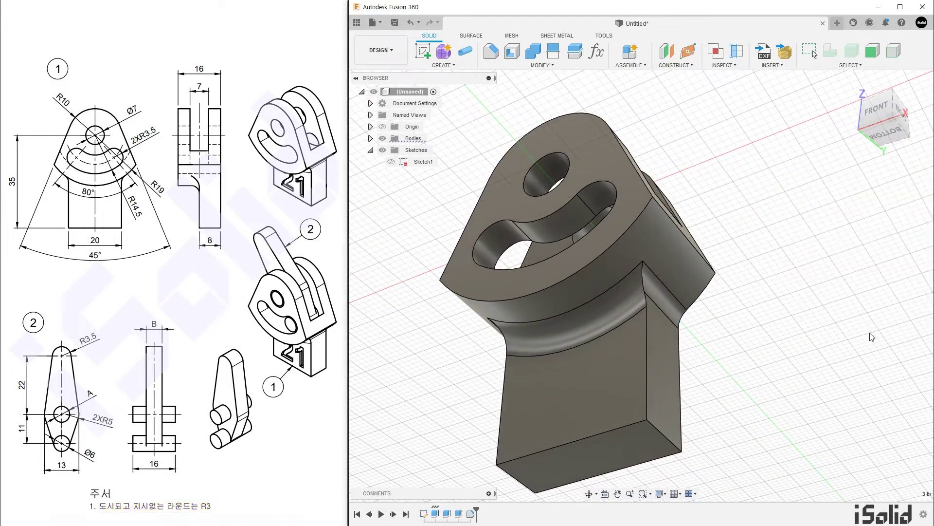
middle_click_drag(788, 322, 769, 363, "shift")
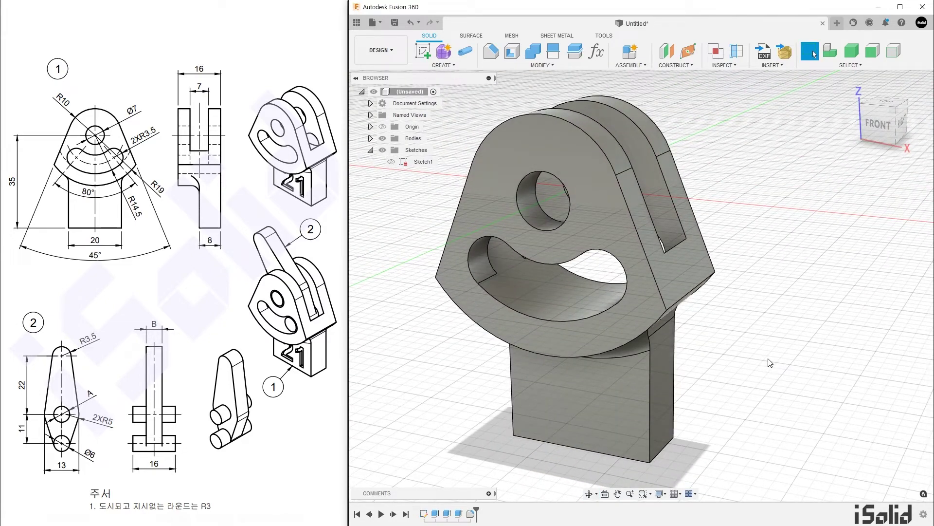
Sketch the text '21', 9 mm tall, on the base's lower front face.
left_click(421, 54)
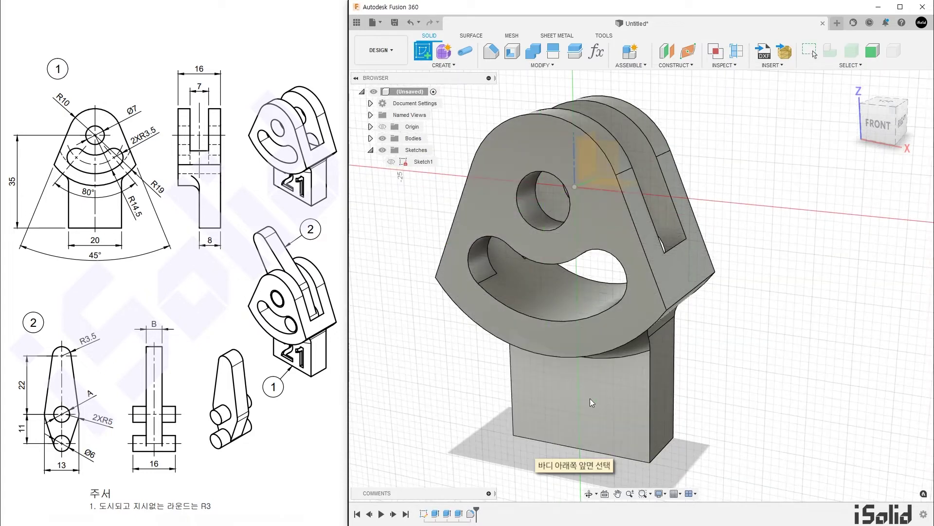
left_click(597, 402)
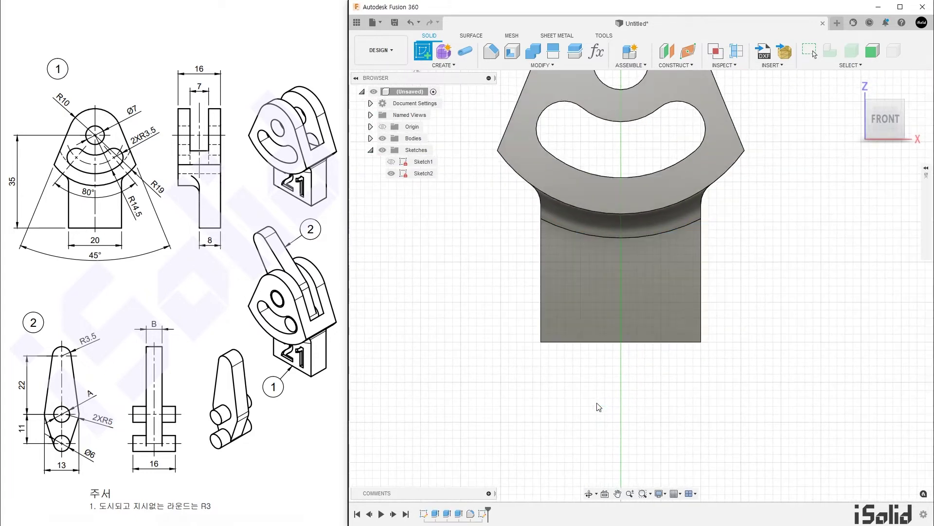
left_click(428, 65)
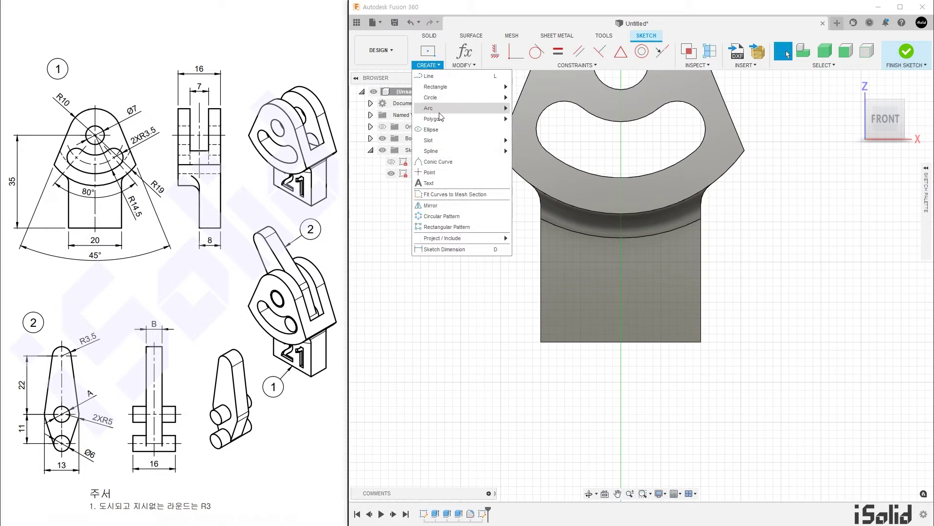
left_click(459, 184)
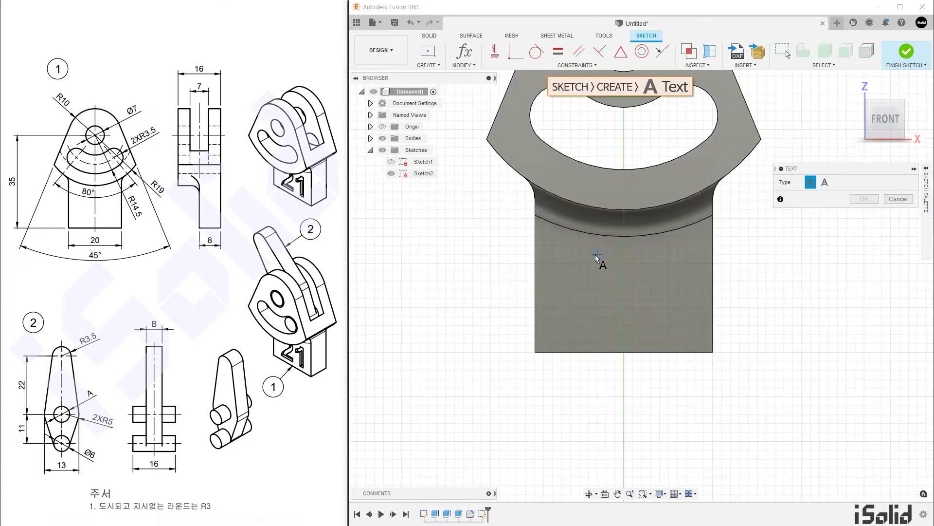
left_click(543, 273)
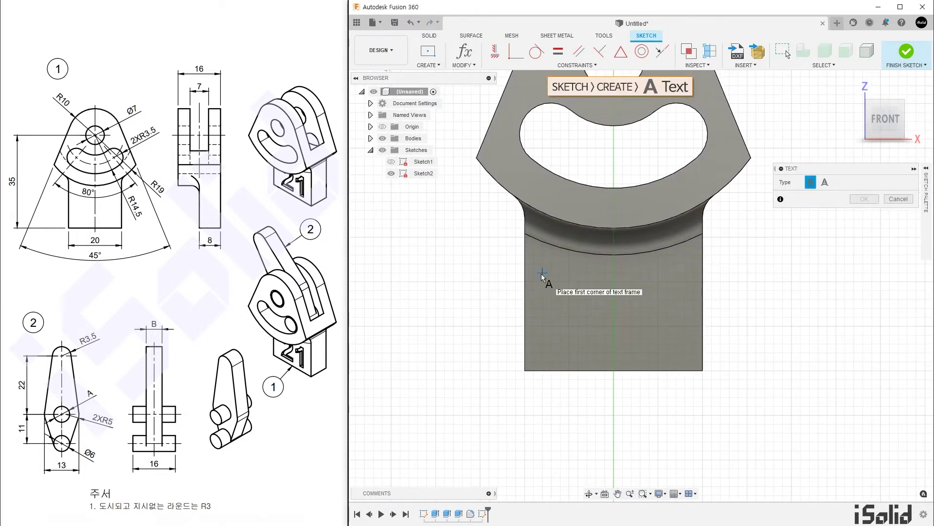
left_click(683, 353)
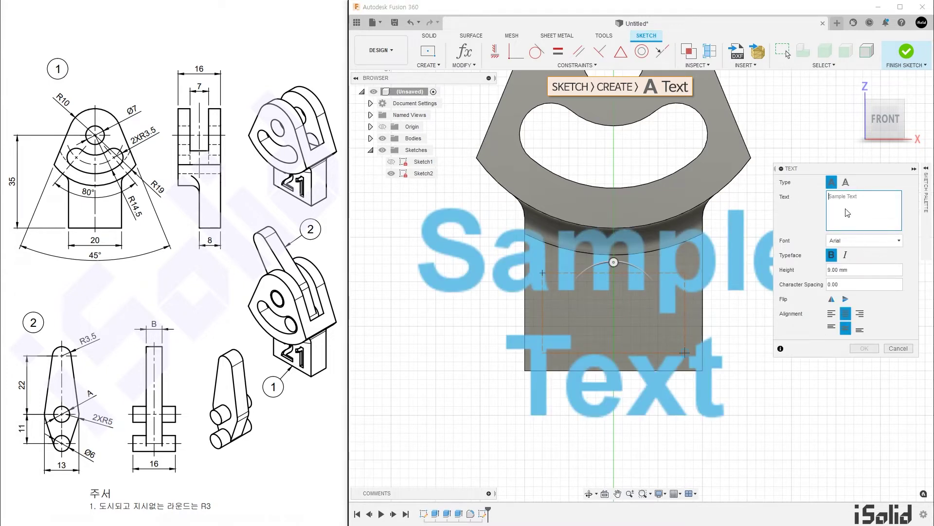
type("21")
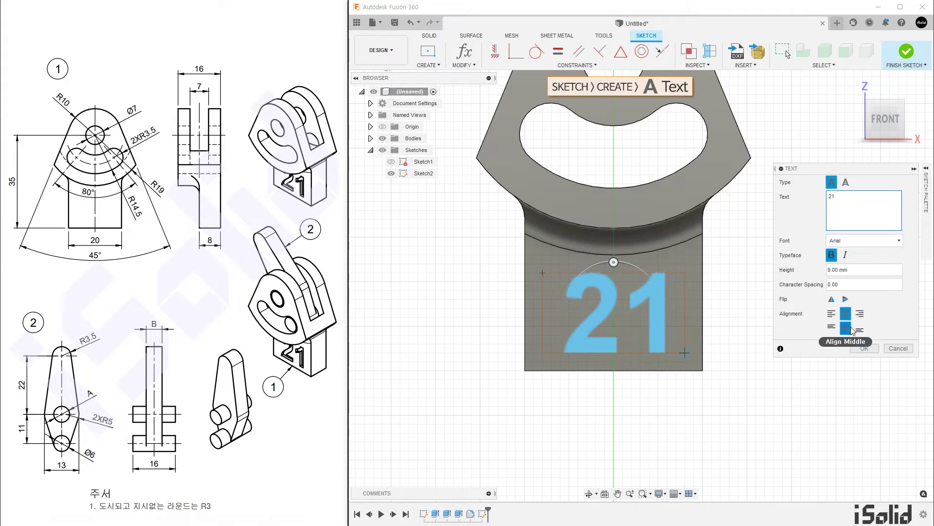
left_click(857, 270)
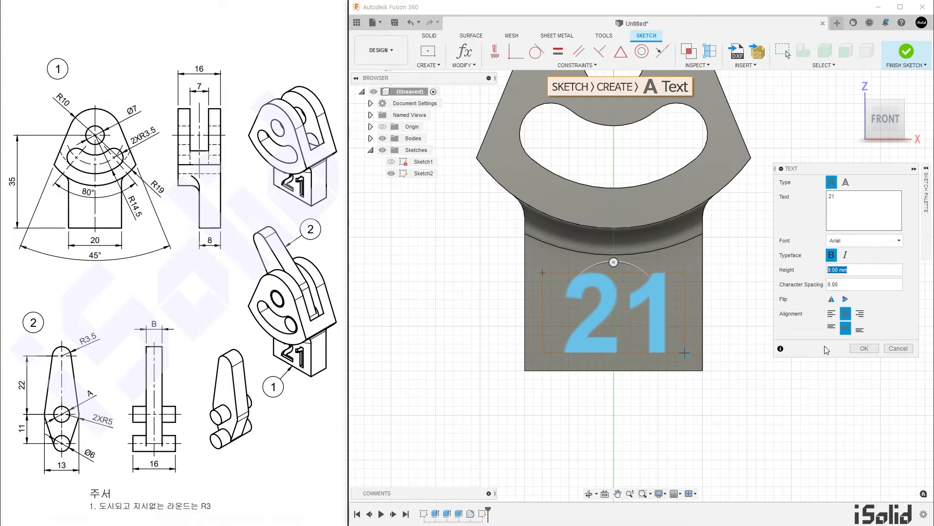
left_click(864, 348)
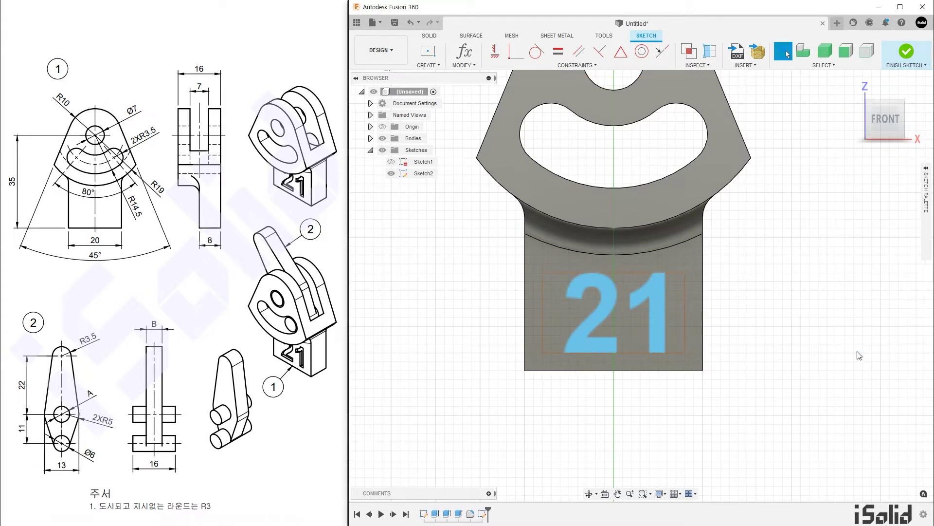
left_click(851, 84)
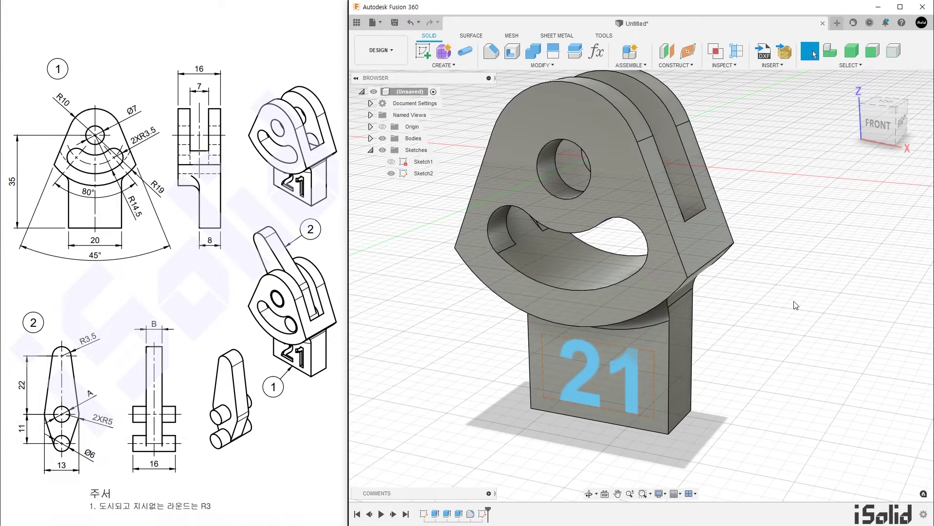
Cut the '21' text 1 mm deep (distance -1 mm) into the stem's front face.
key("e")
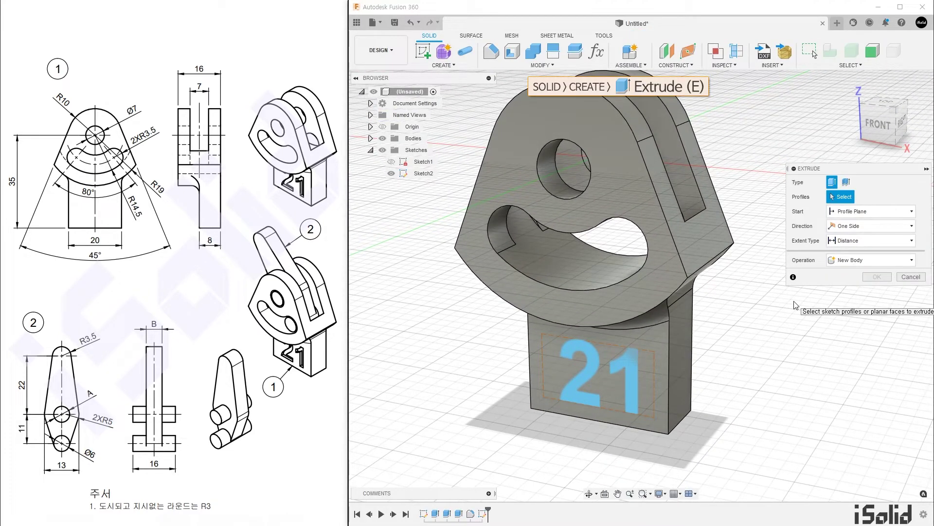
left_click(632, 368)
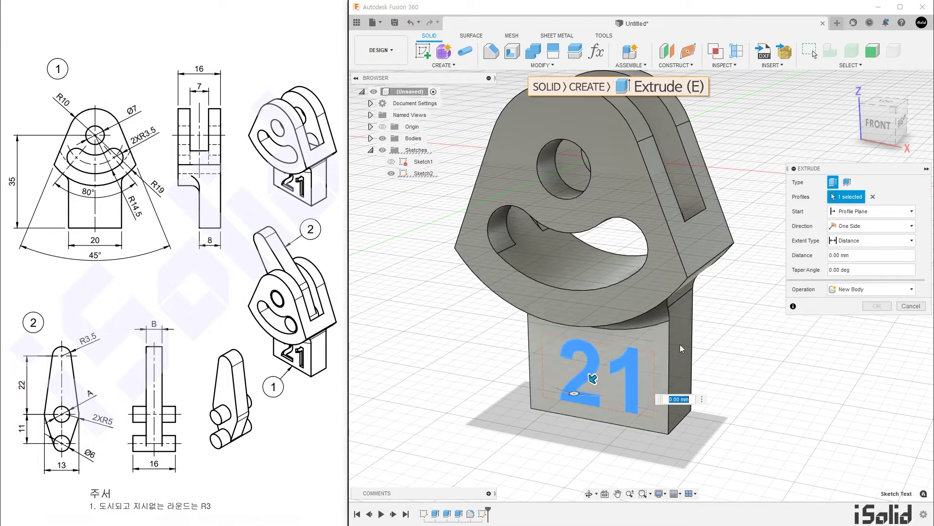
left_click(835, 255)
type("-")
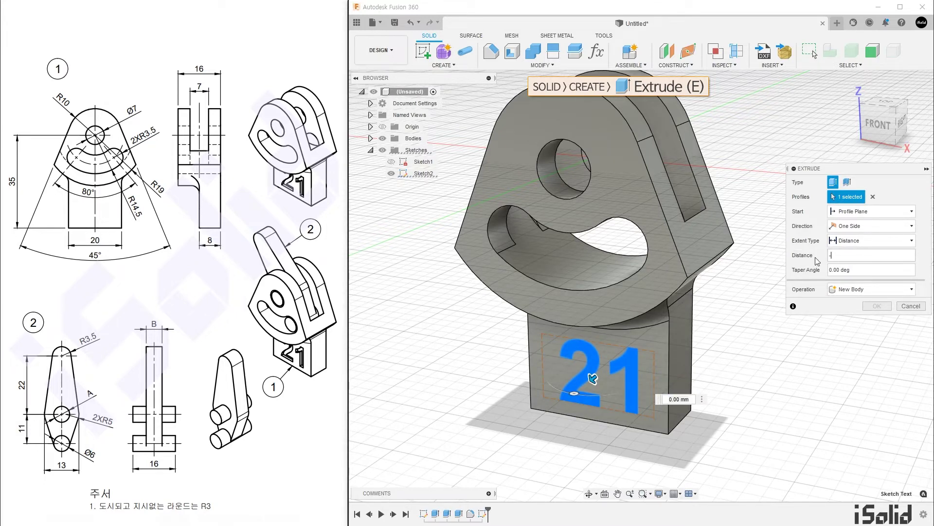
type("1")
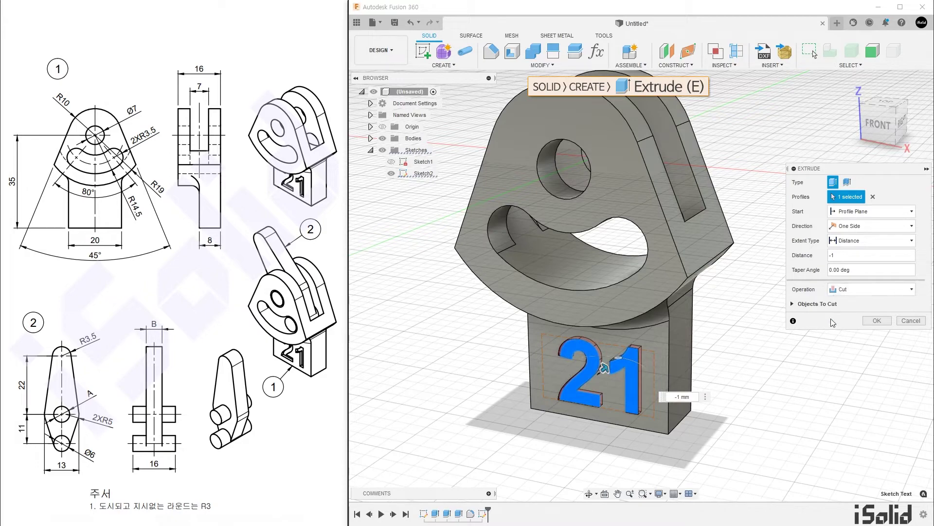
left_click(877, 320)
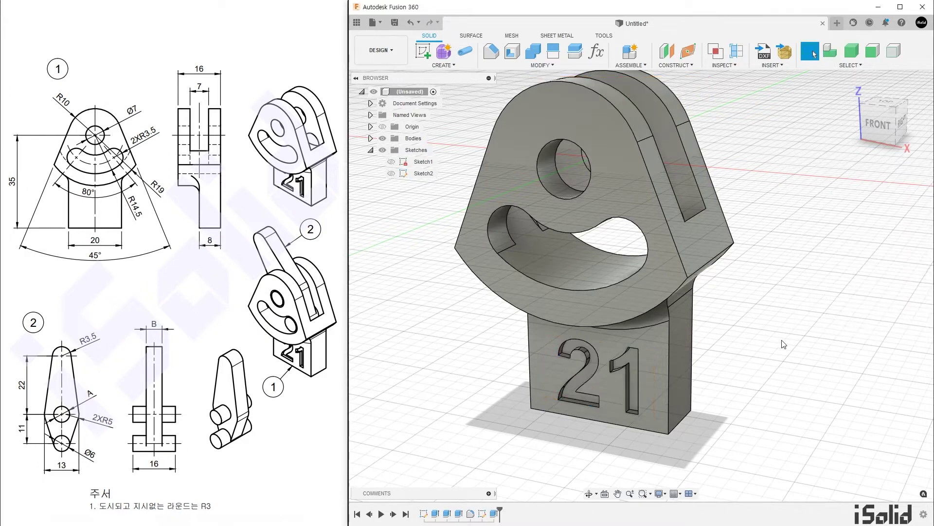
middle_click_drag(784, 344, 772, 341, "shift")
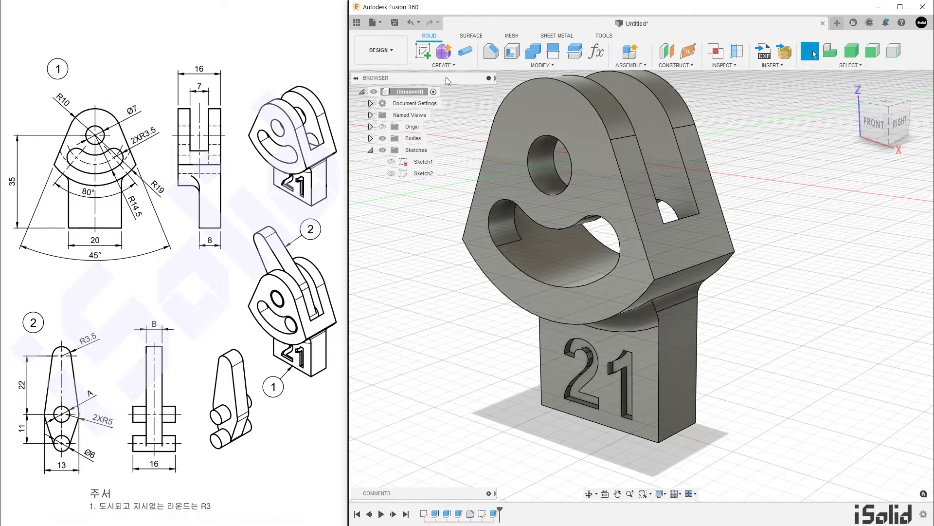
Start a sketch on the XZ plane and project the 7 mm hole circle into it.
left_click(421, 54)
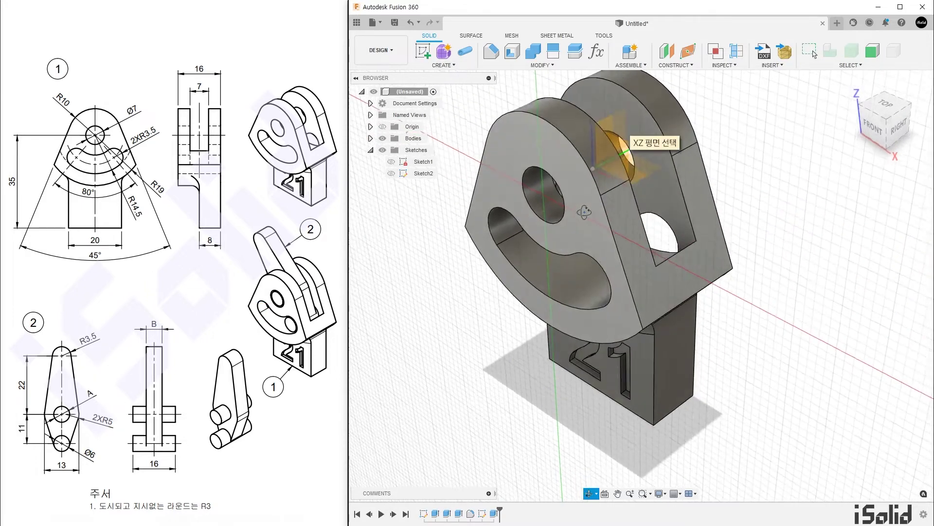
left_click(619, 158)
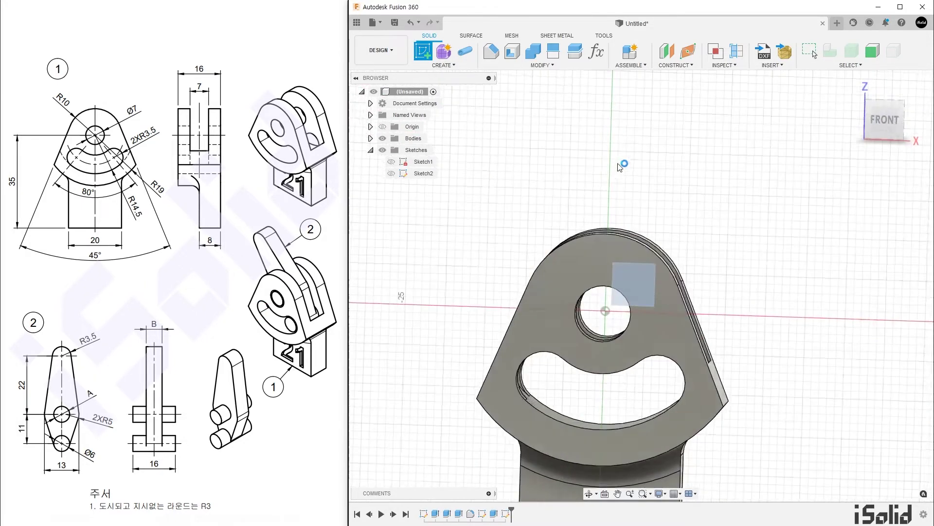
middle_click_drag(754, 219, 756, 202)
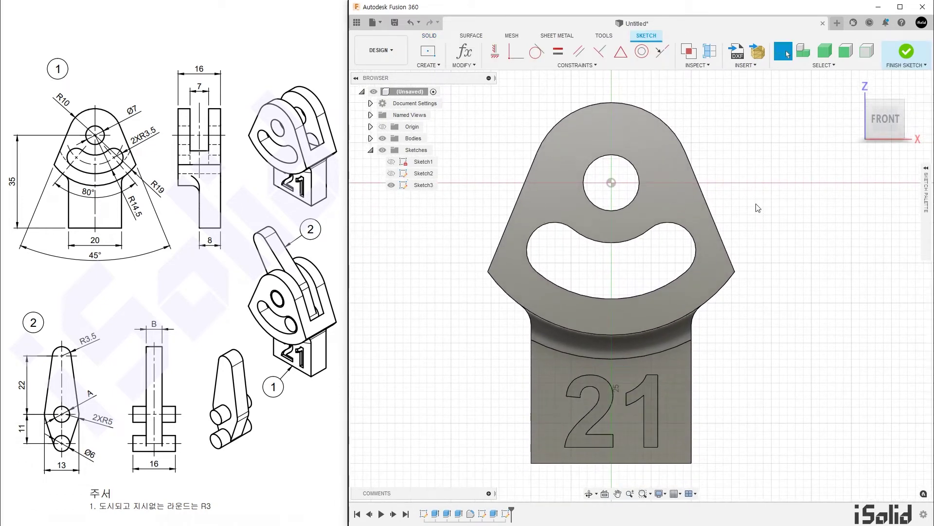
key("p")
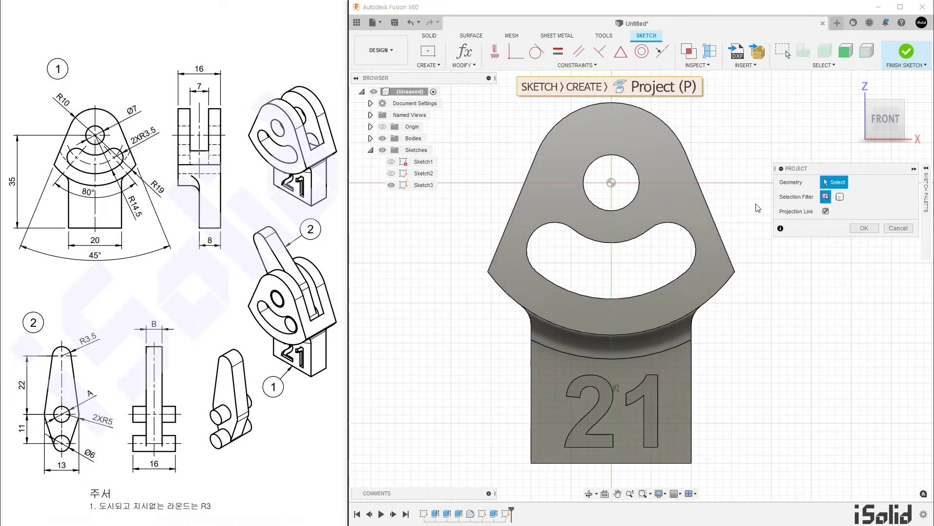
left_click(826, 198)
left_click(639, 190)
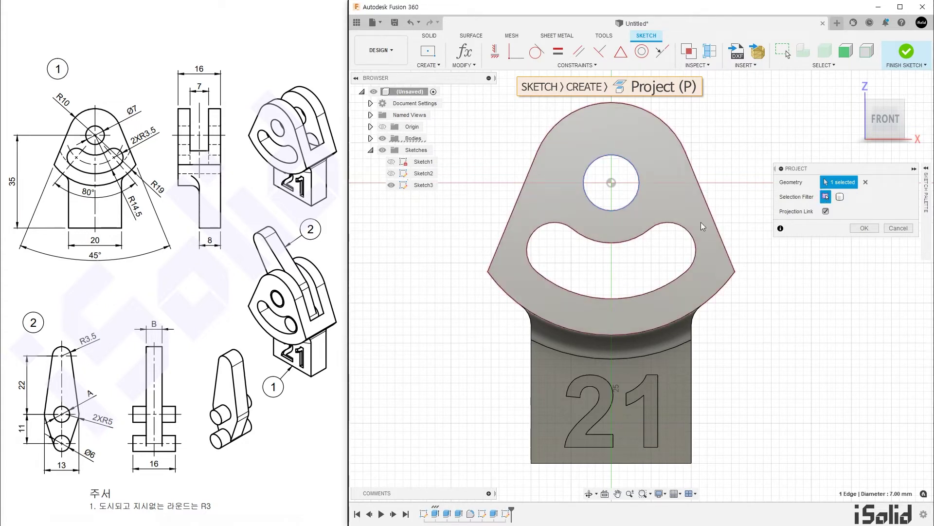
left_click(864, 229)
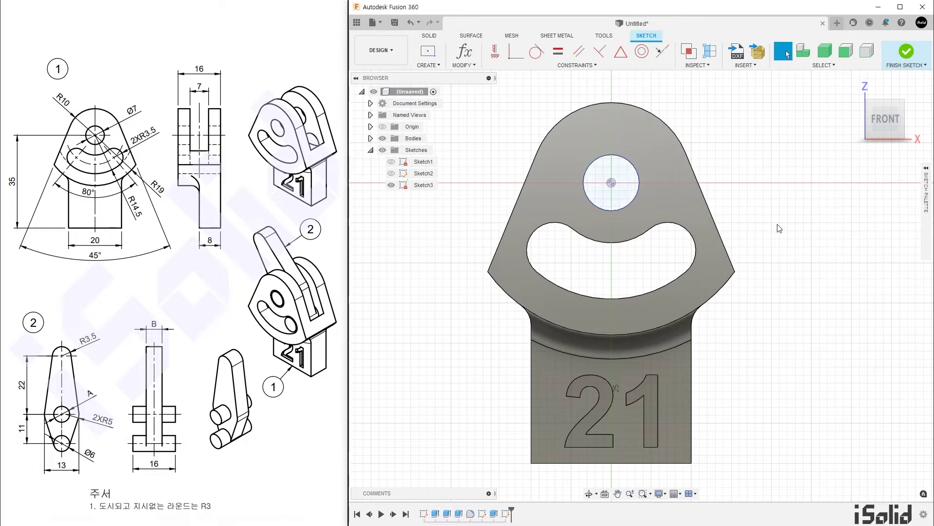
Hide Body1 and pan the view down around the projected circle.
left_click(371, 138)
left_click(391, 150)
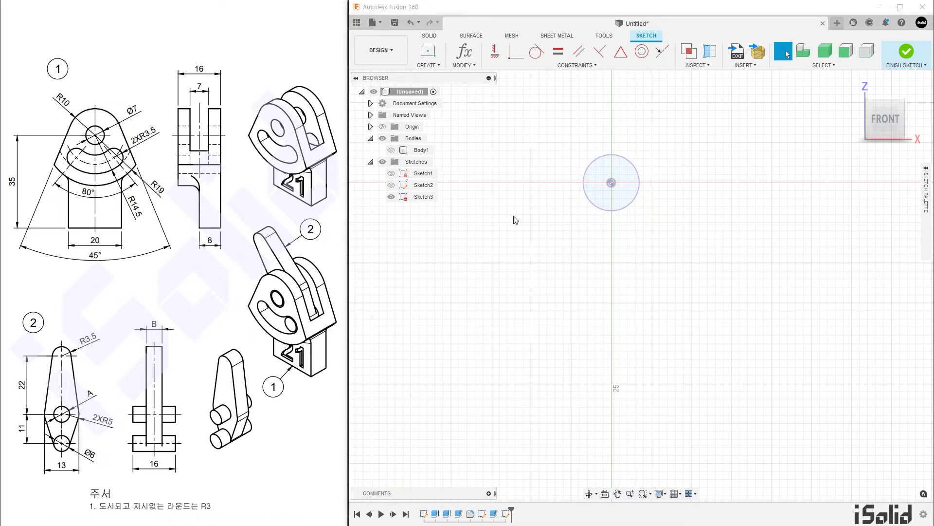
middle_click_drag(516, 220, 526, 346)
Draw vertical lines up and down from the hole centre as construction lines.
key("l")
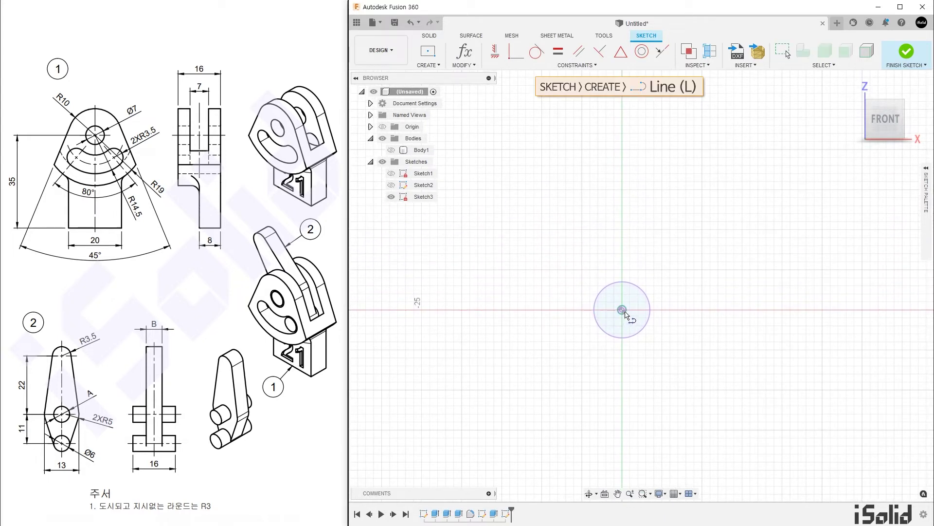
left_click(624, 312)
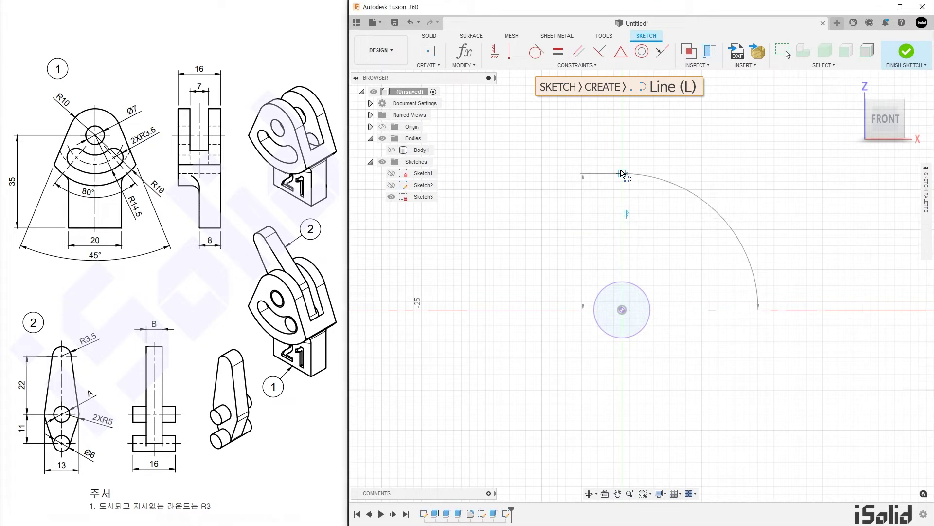
left_click(622, 174)
left_click(622, 309)
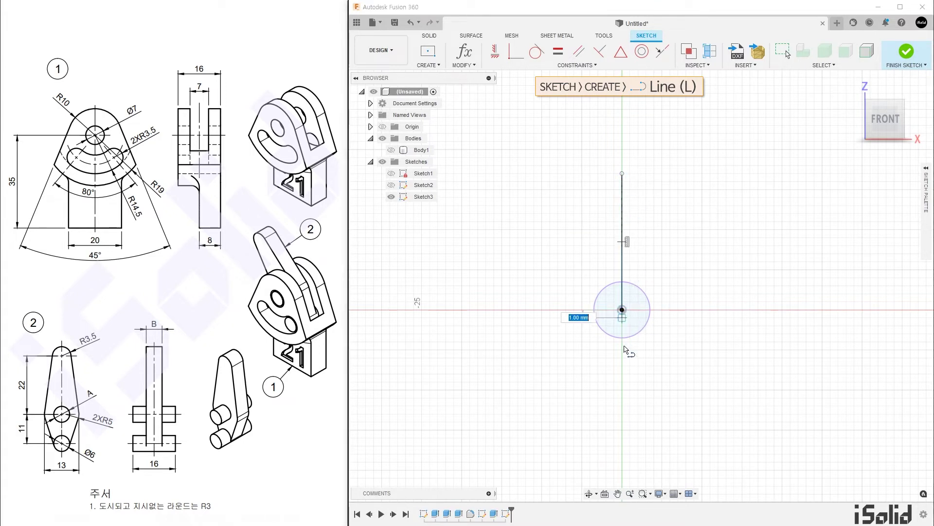
left_click(623, 389)
key("Escape")
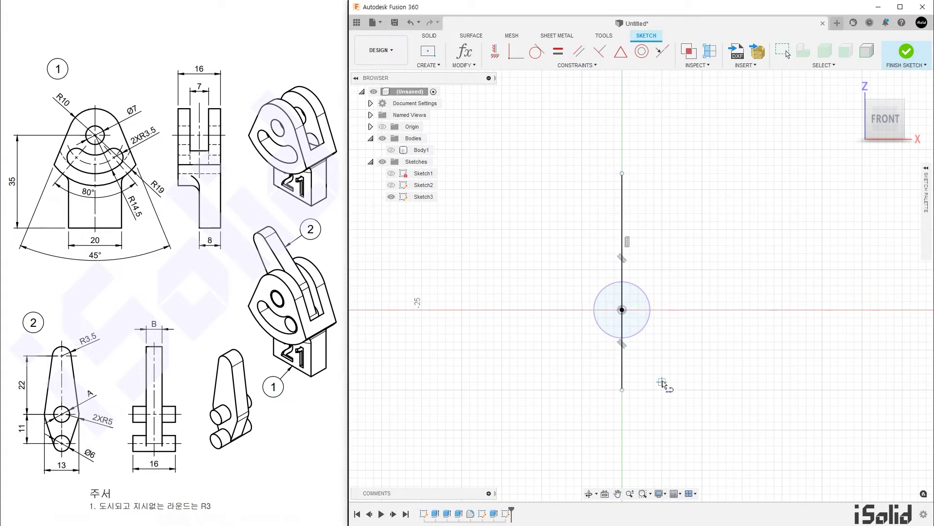
key("x")
left_click(623, 374)
left_click(623, 265)
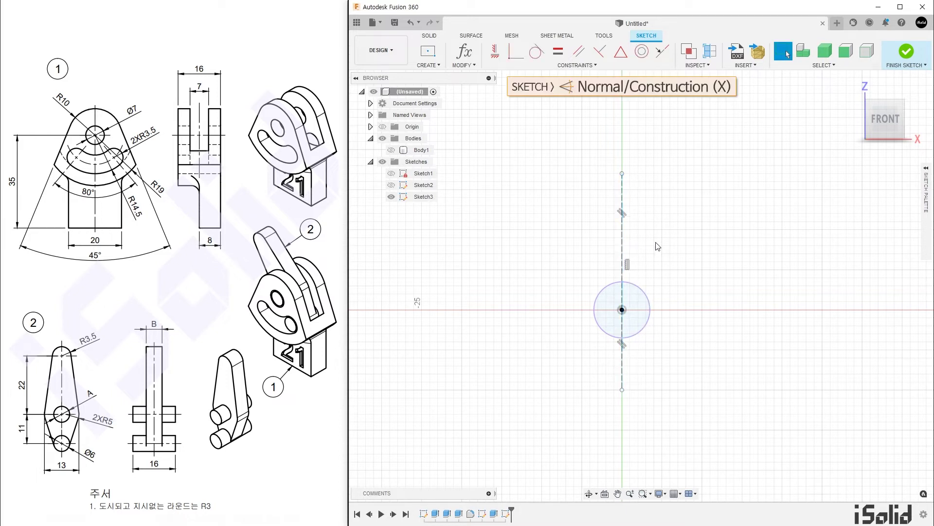
Draw equal circles centred on the top and bottom ends of the centreline.
key("c")
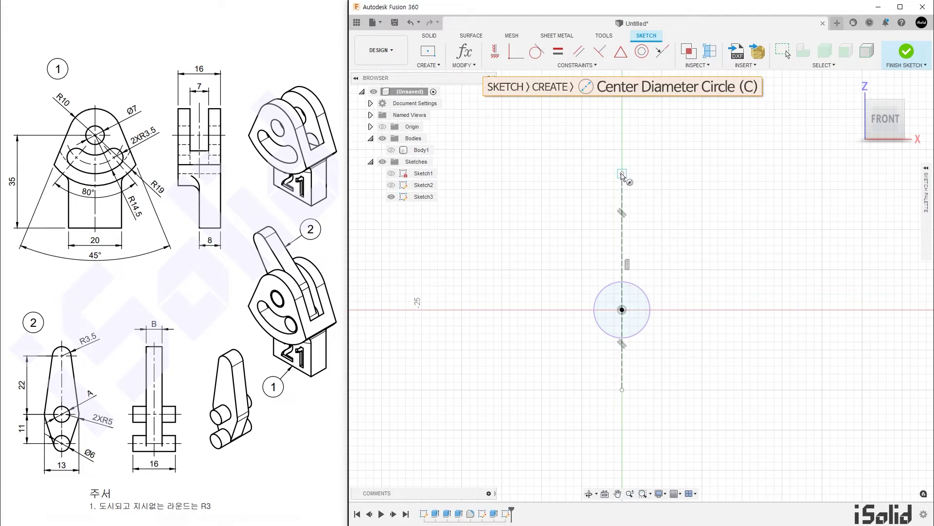
left_click(622, 173)
left_click(639, 191)
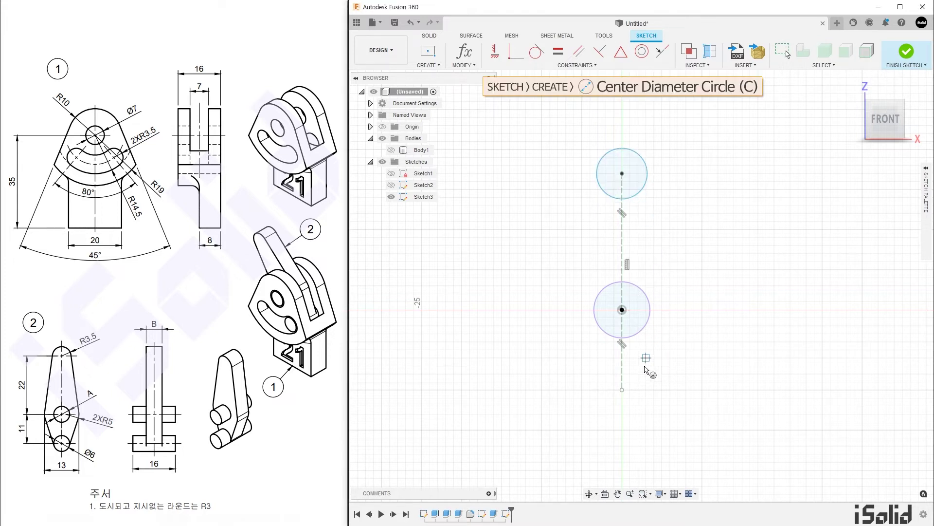
left_click(622, 389)
left_click(634, 414)
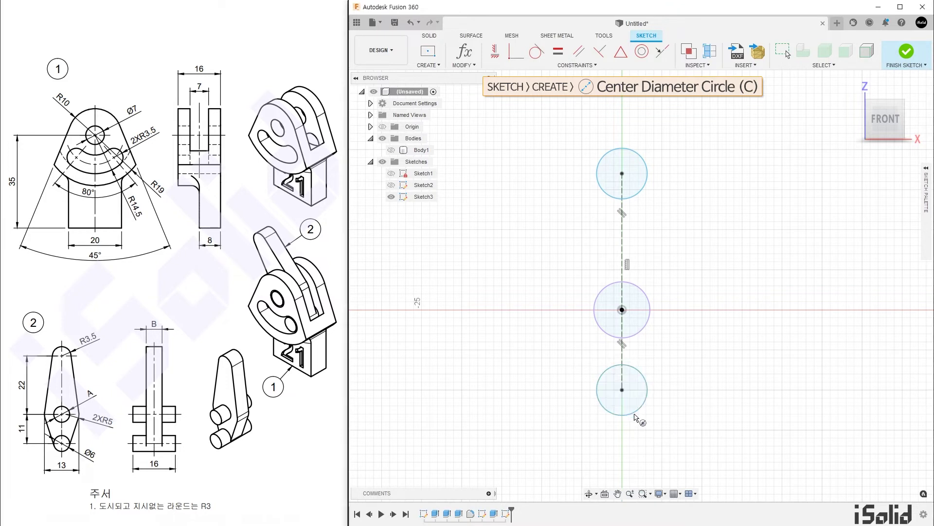
key("Escape")
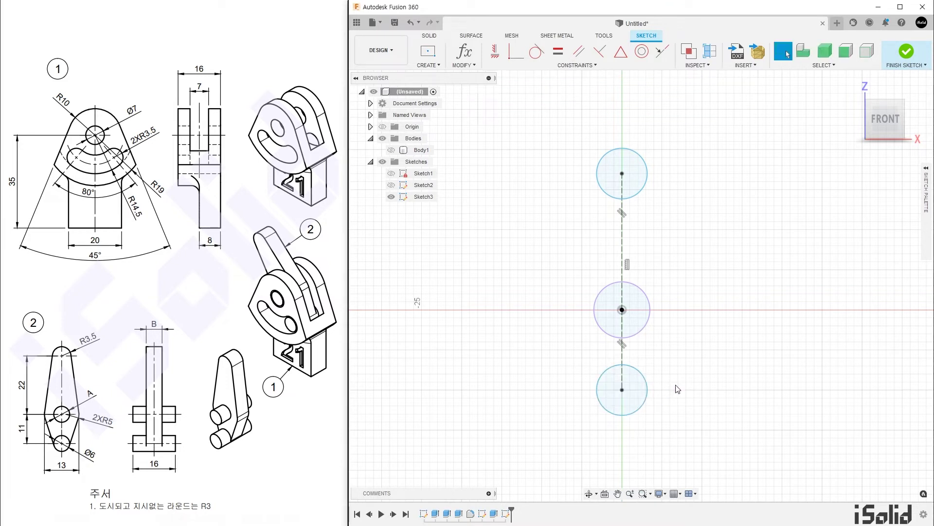
key("l")
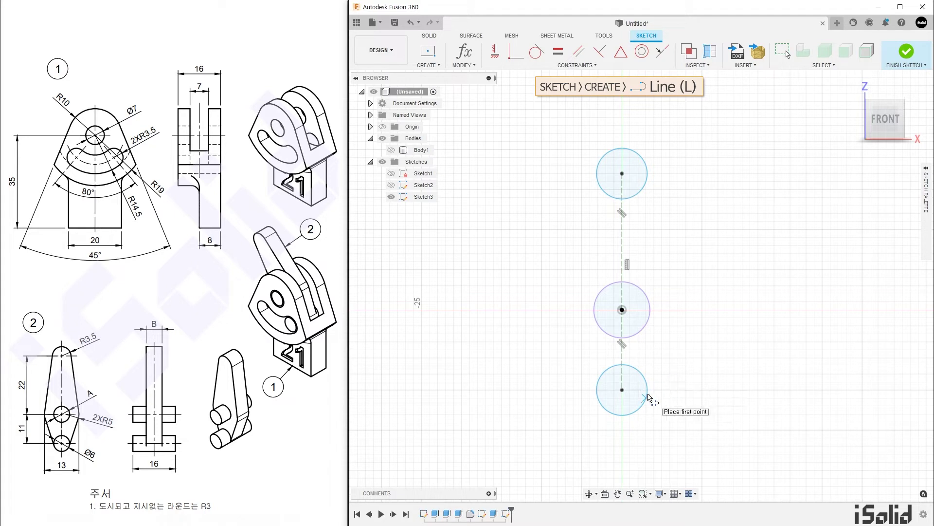
Draw two tangent lines from the bottom circle, via a point right of the pivot, to the top circle.
left_click_drag(646, 398, 681, 314)
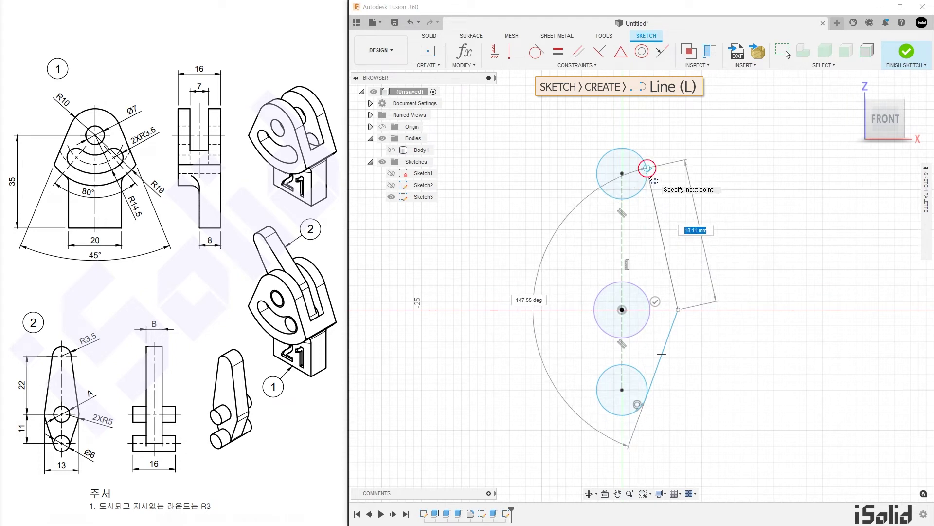
left_click(647, 169)
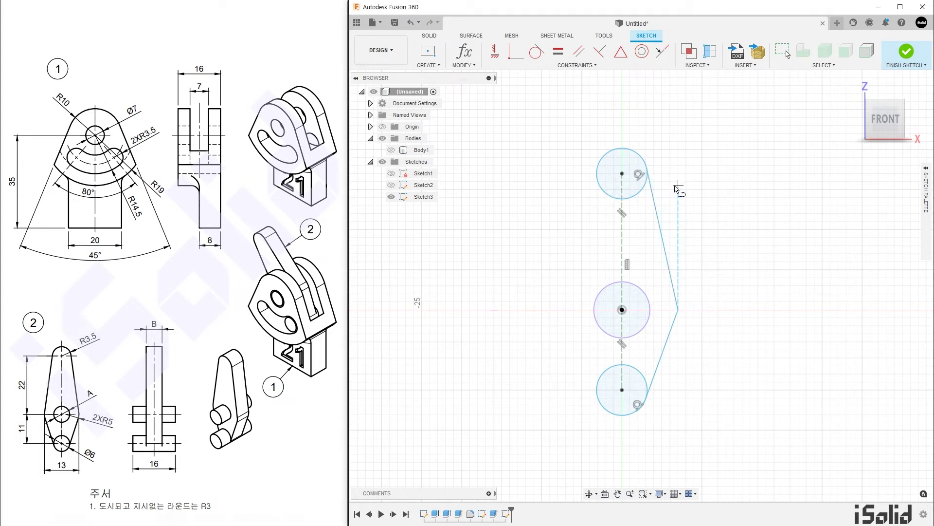
key("Escape")
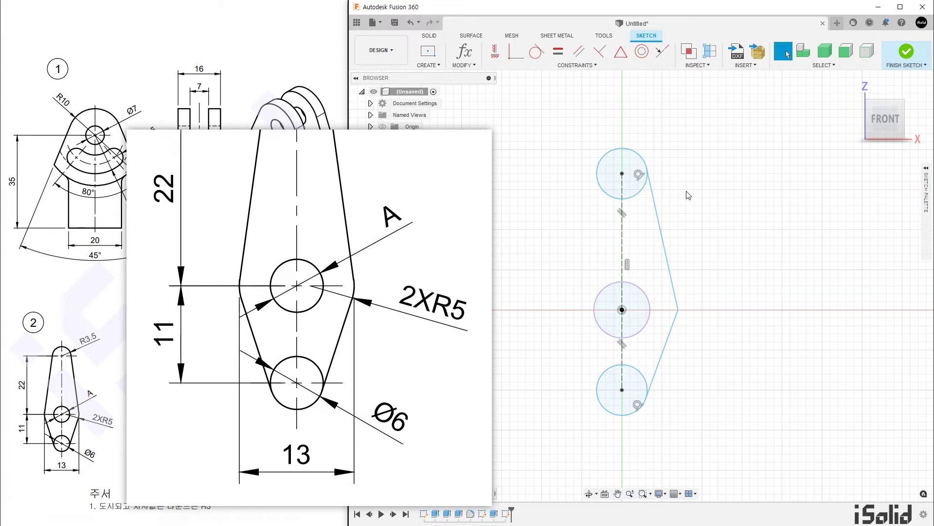
left_click(478, 67)
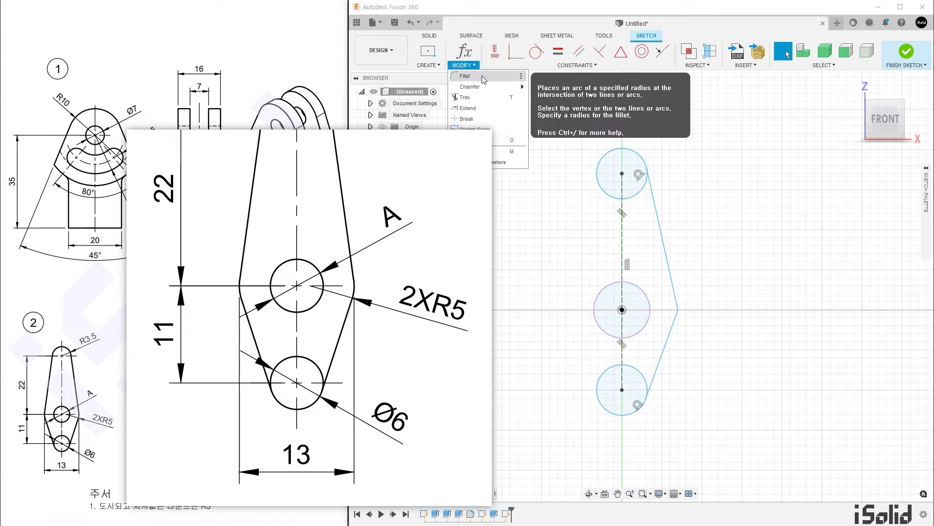
Round the corner beside the middle circle with a 5 mm sketch fillet.
left_click(485, 78)
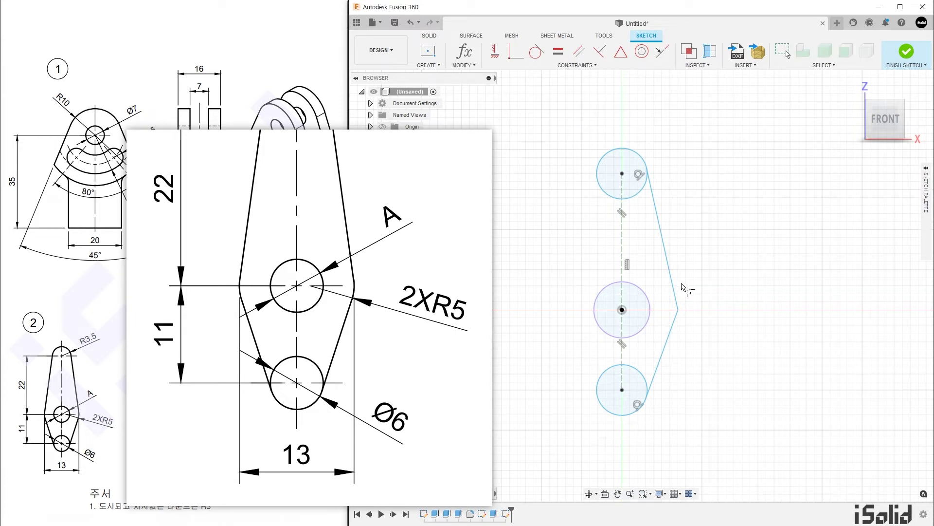
left_click(679, 310)
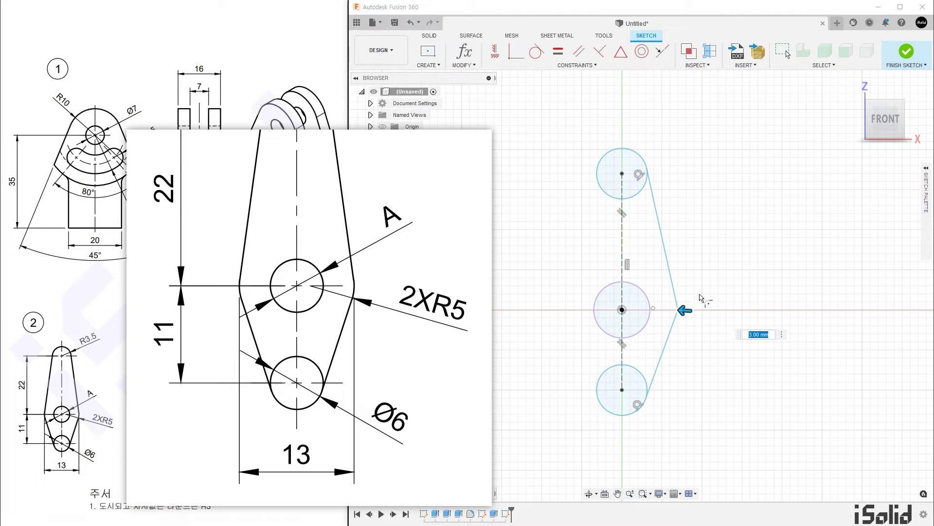
type("5")
key("Return")
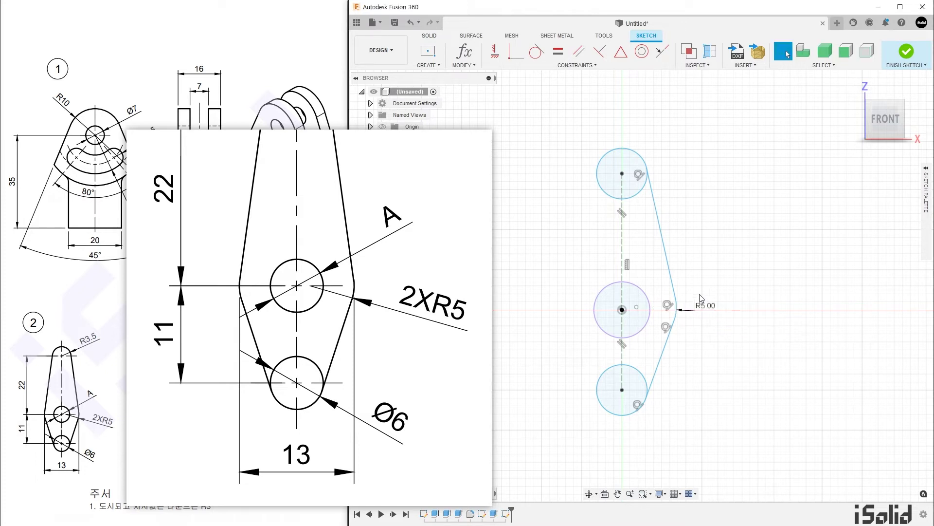
Constrain the fillet centre horizontal with the middle circle's centre.
left_click(499, 56)
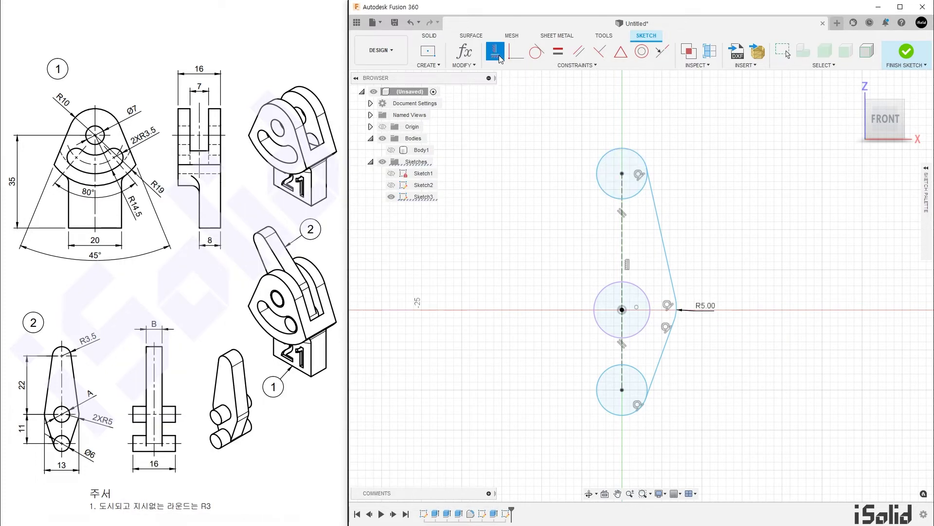
left_click(636, 308)
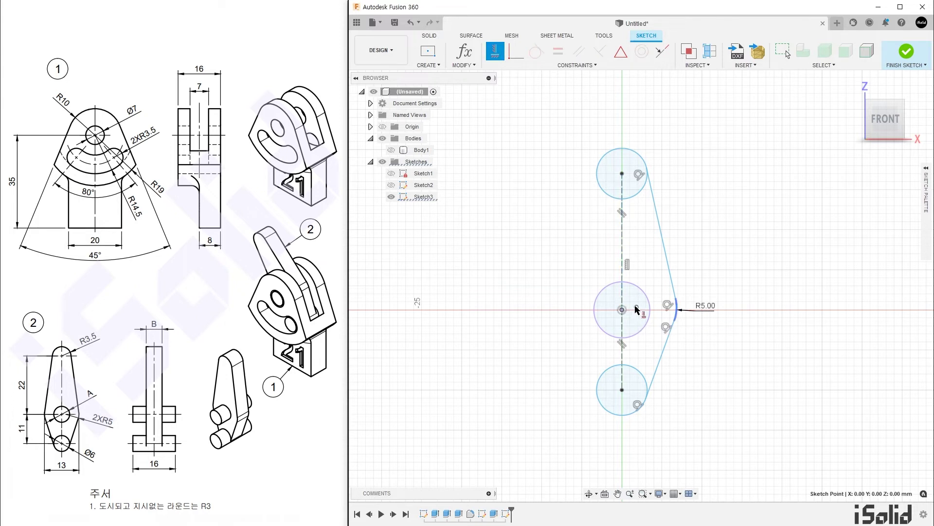
key("Escape")
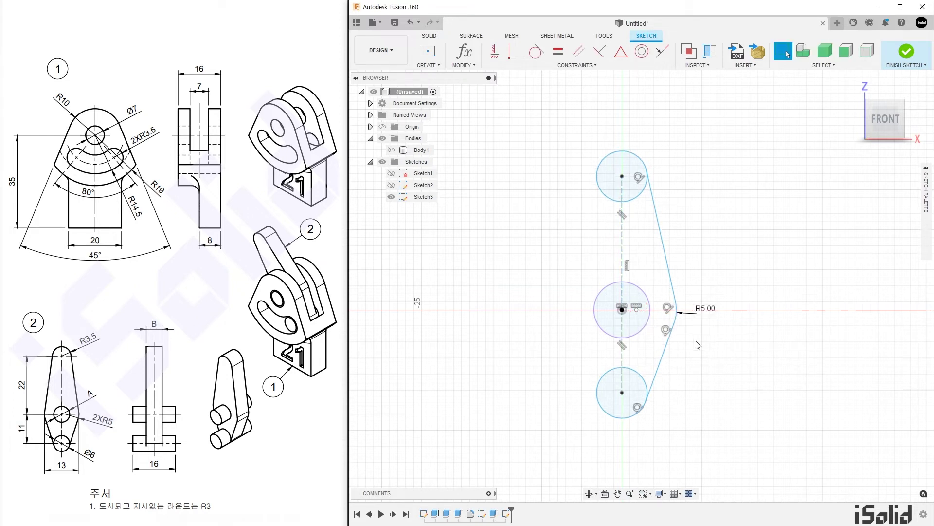
left_click(428, 66)
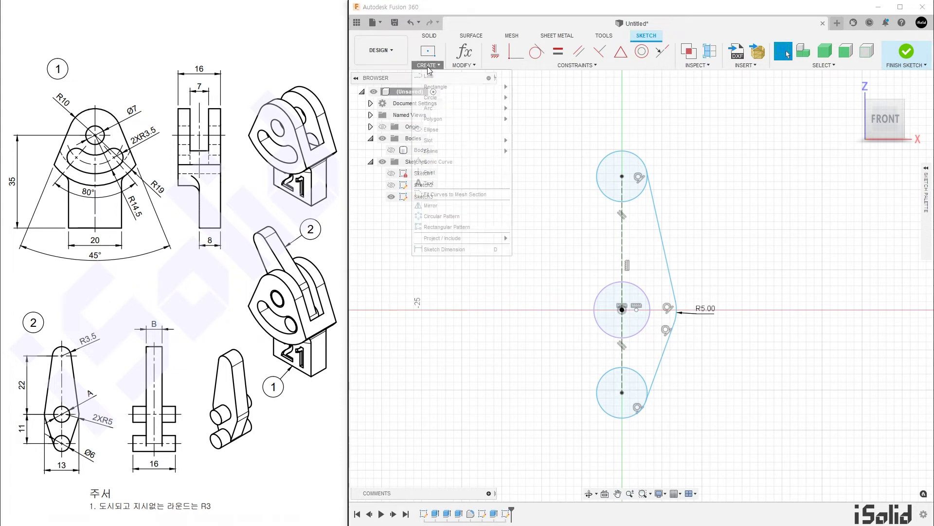
left_click(470, 206)
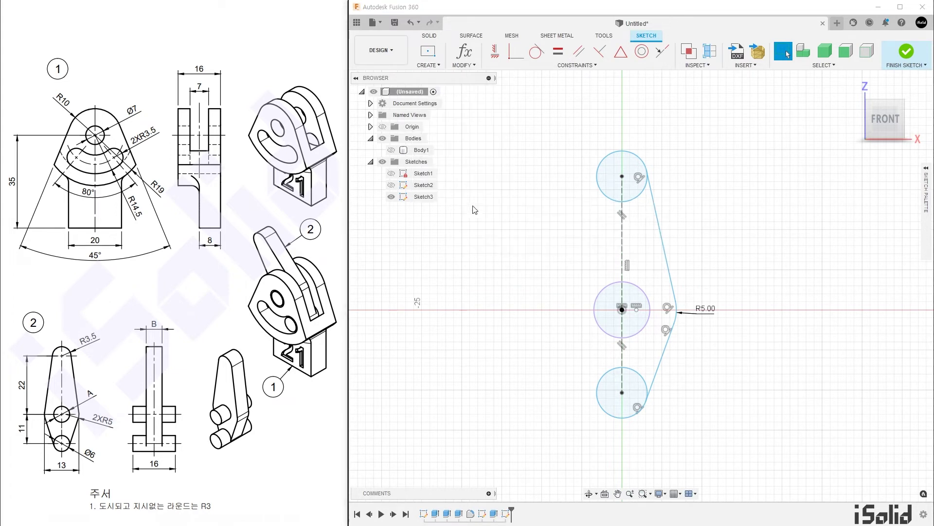
Mirror the right-hand outline chain across the vertical centreline.
left_click(662, 245)
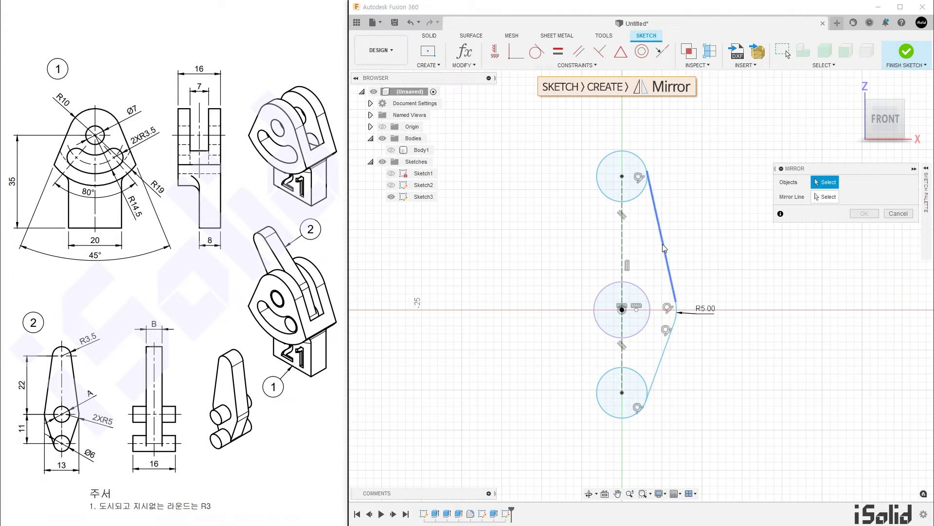
double_click(661, 244)
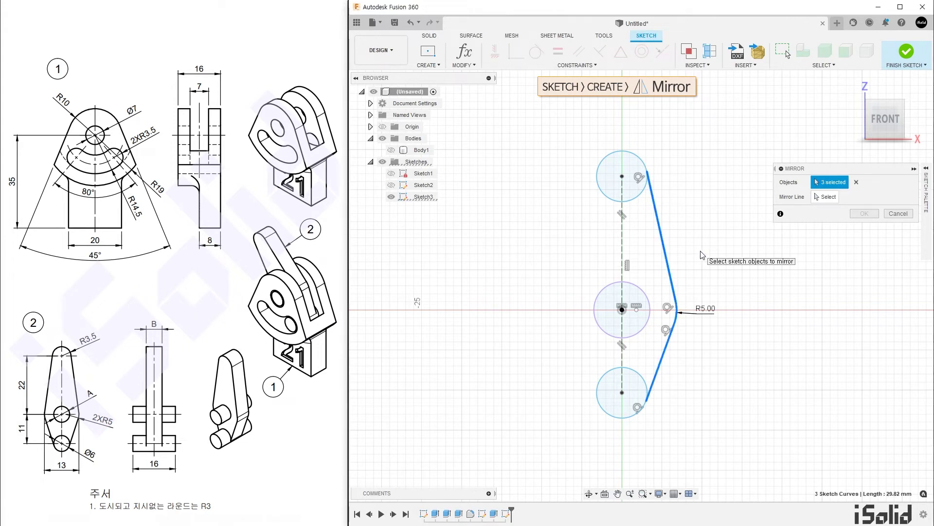
left_click(825, 196)
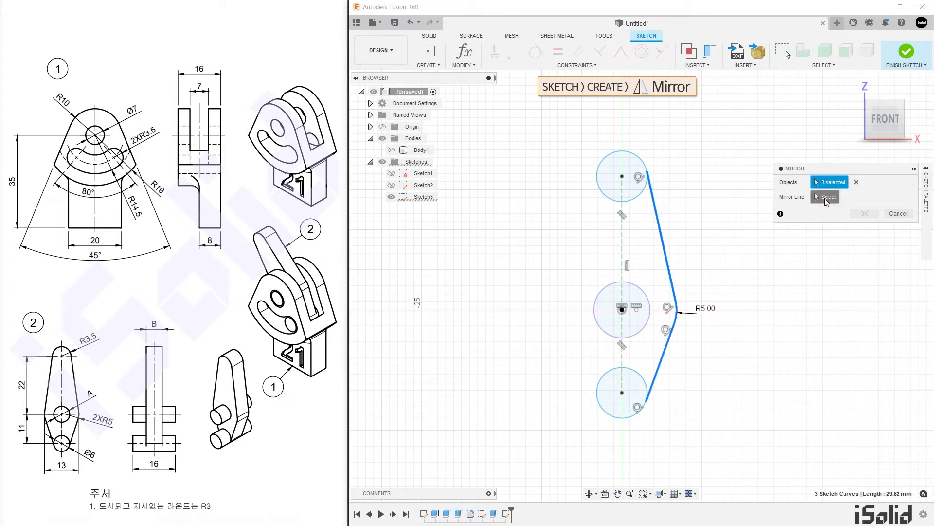
left_click(625, 251)
left_click(865, 214)
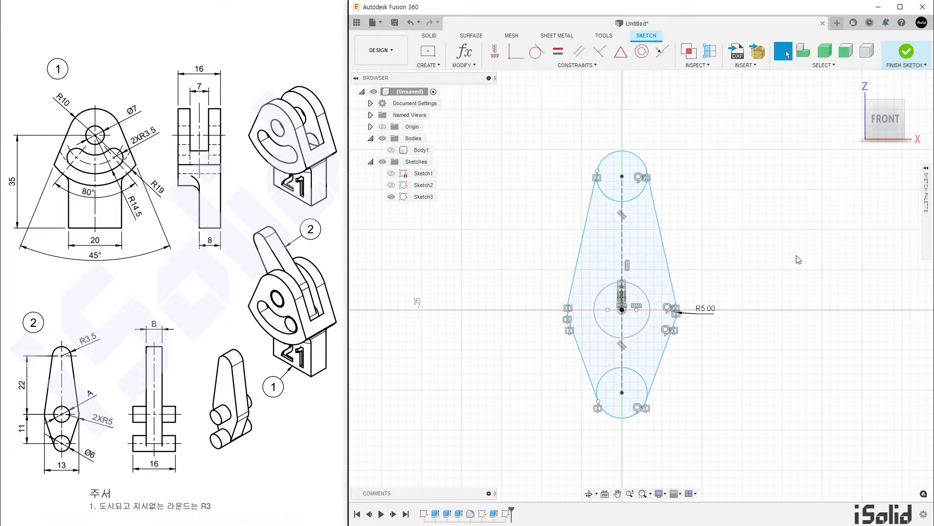
Trim away the top circle's inner arc.
key("t")
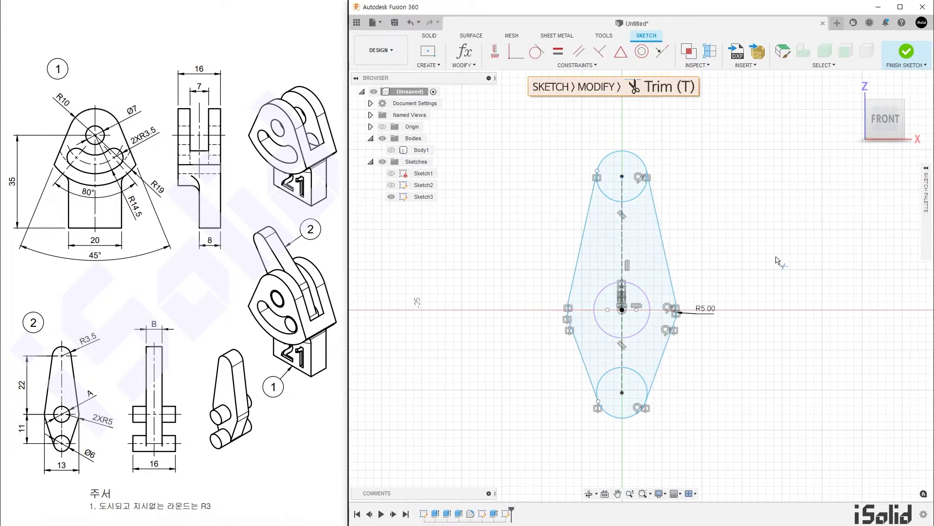
left_click(639, 201)
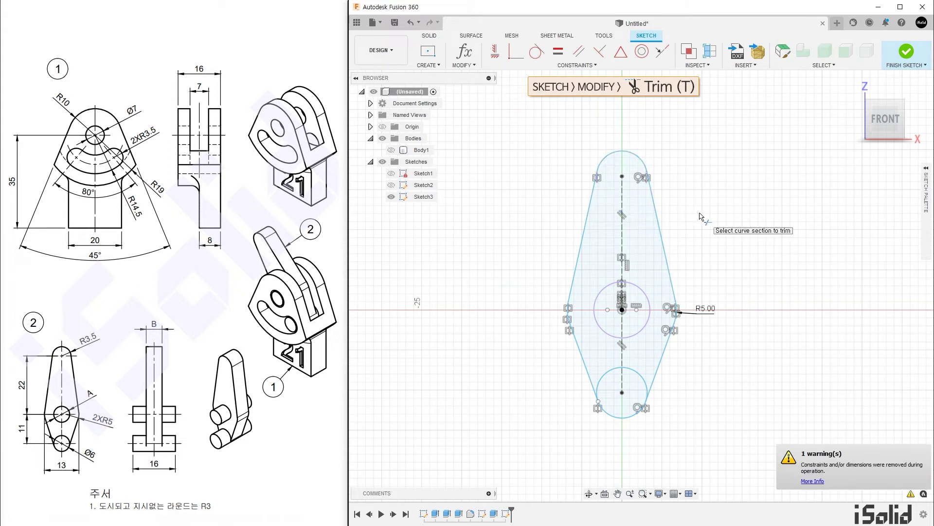
key("Escape")
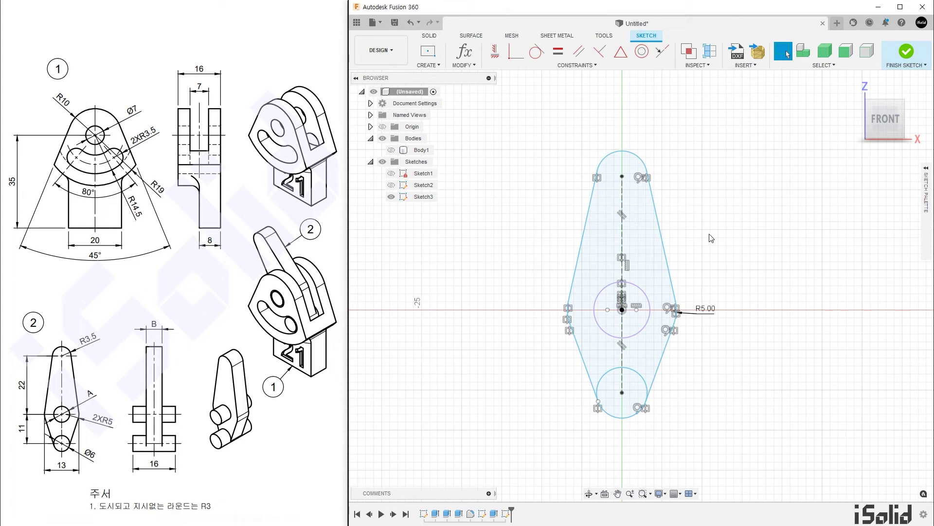
Dimension the top arc to R3.5 and the bottom circle to Ø6.
key("d")
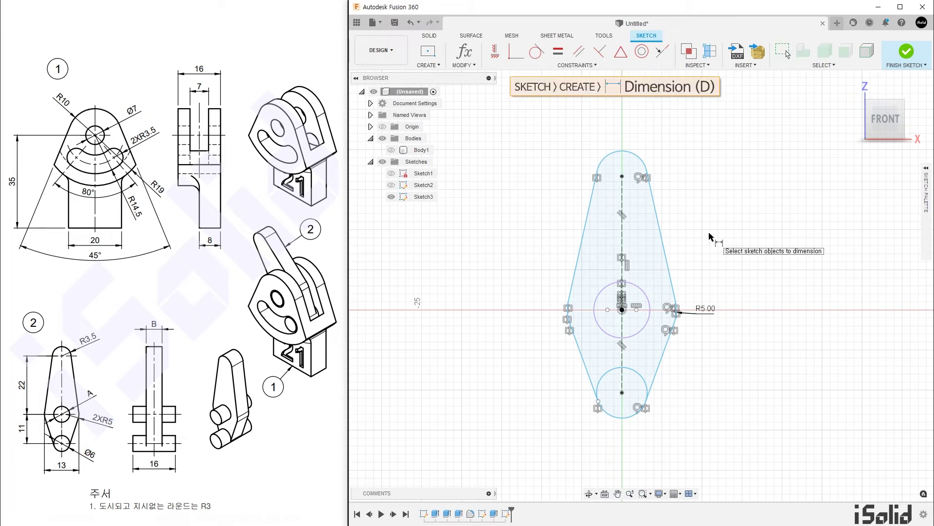
left_click(643, 160)
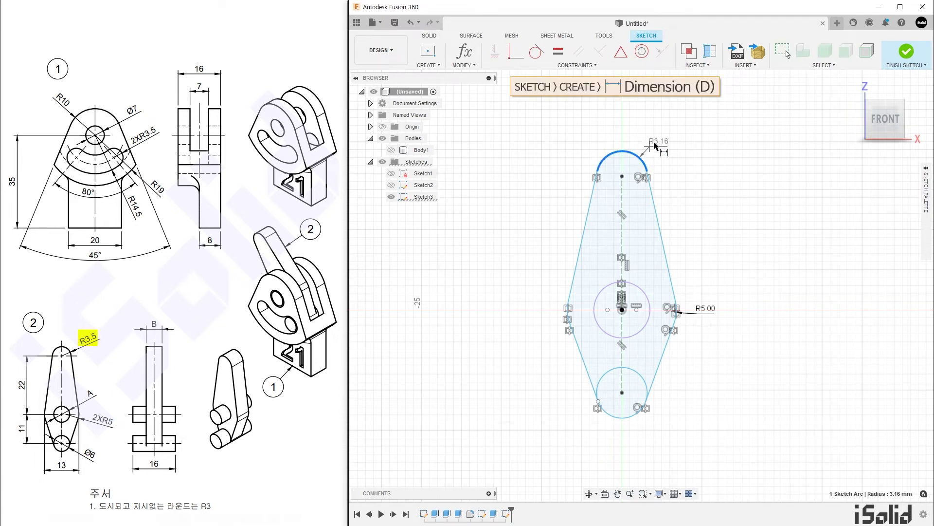
left_click(655, 143)
type("3.5")
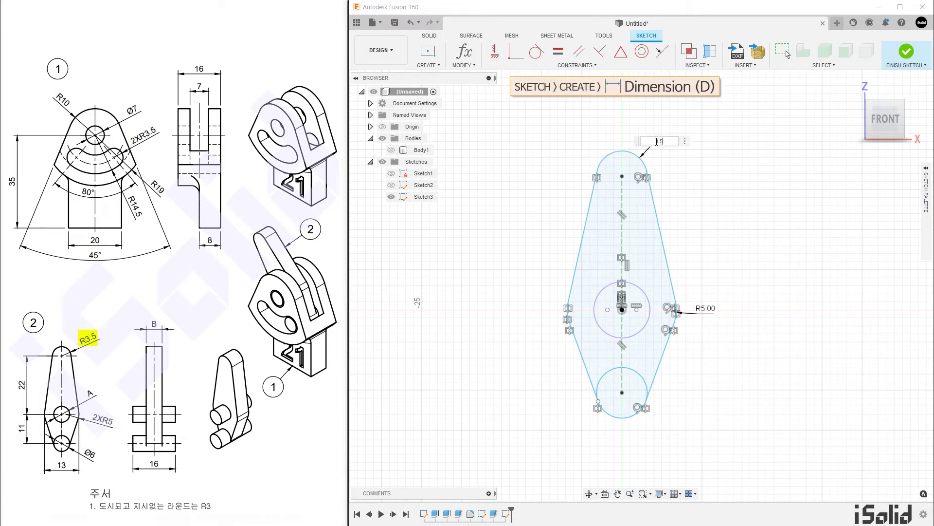
key("Return")
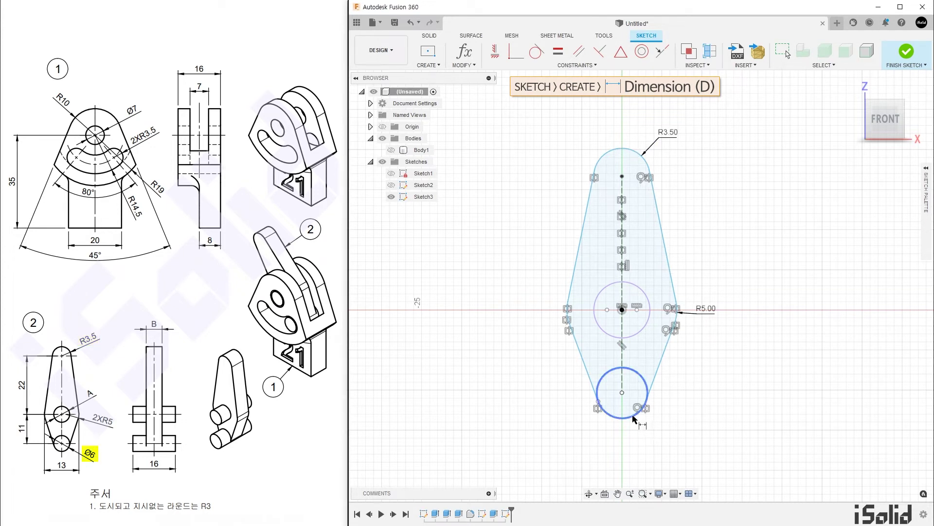
left_click(633, 418)
left_click(655, 433)
type("6")
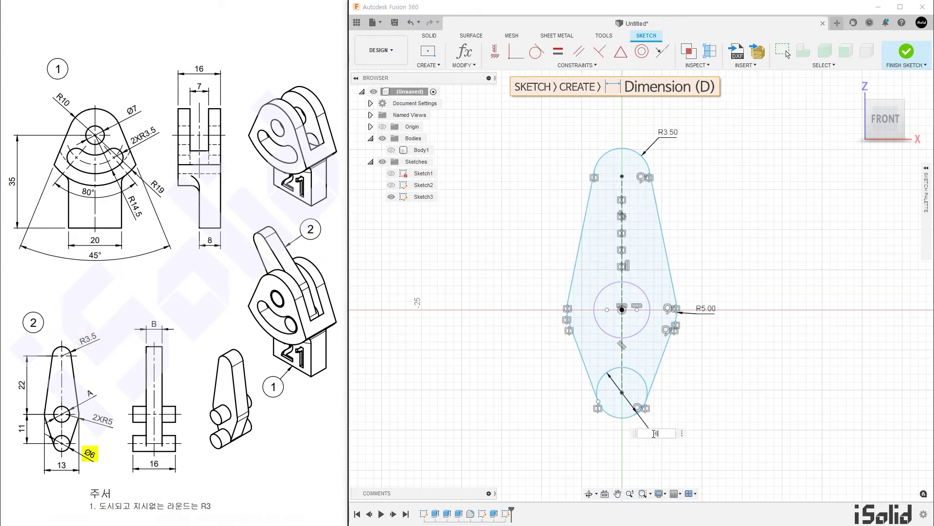
key("Return")
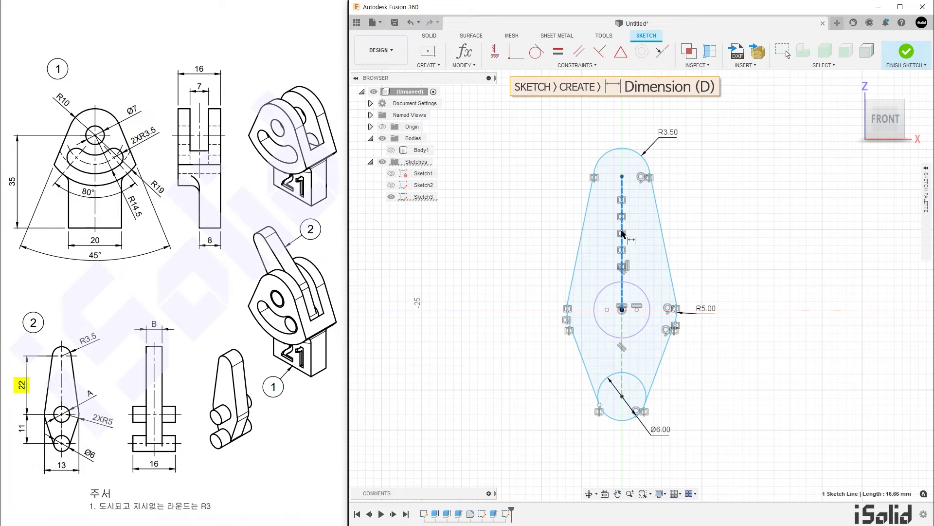
Dimension the vertical centre spacings to 22 mm and 11 mm.
left_click(623, 233)
left_click(511, 230)
type("22")
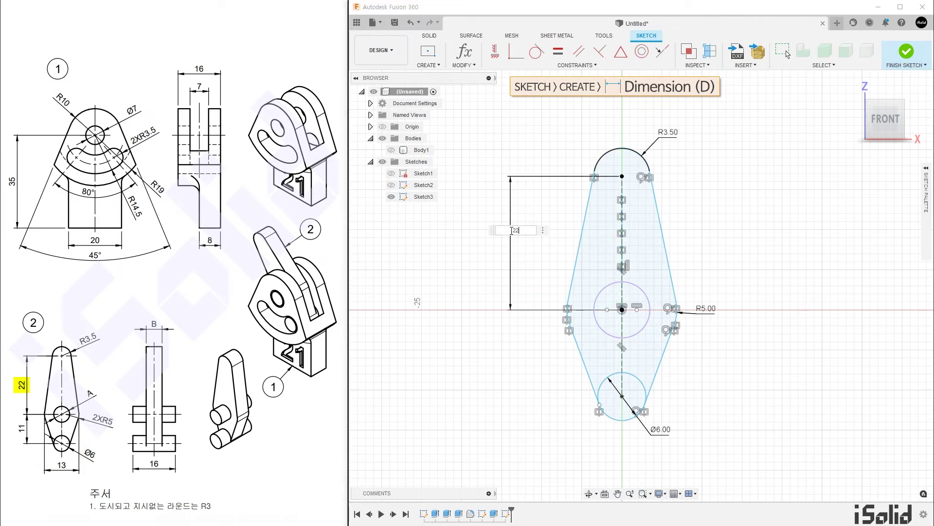
key("Return")
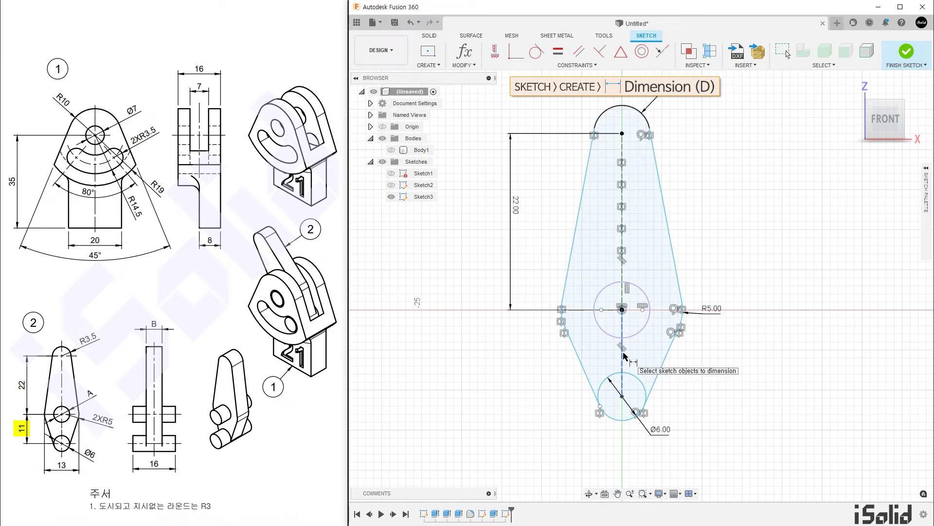
left_click(624, 355)
left_click(511, 354)
type("11")
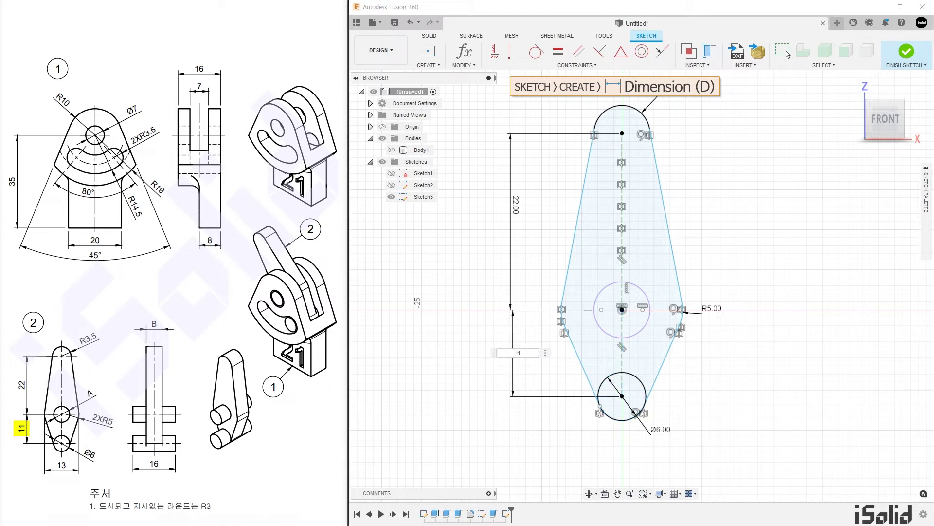
key("Return")
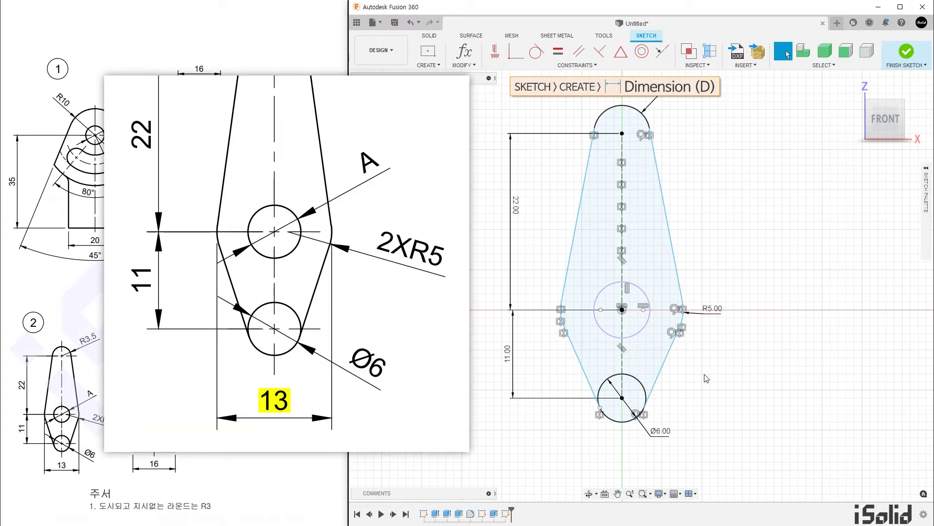
scroll(714, 370, "up", 4)
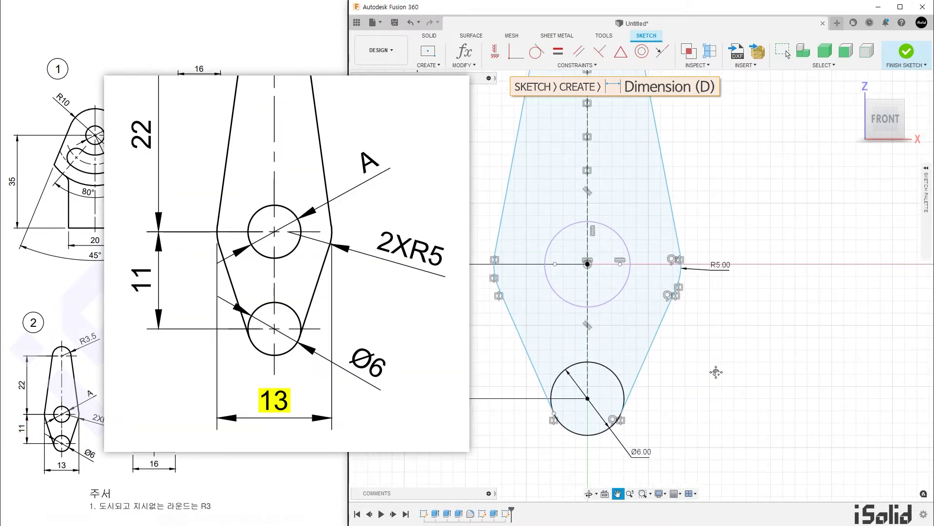
Set a 13 mm width measured tangent across the two R5 arcs.
key("d")
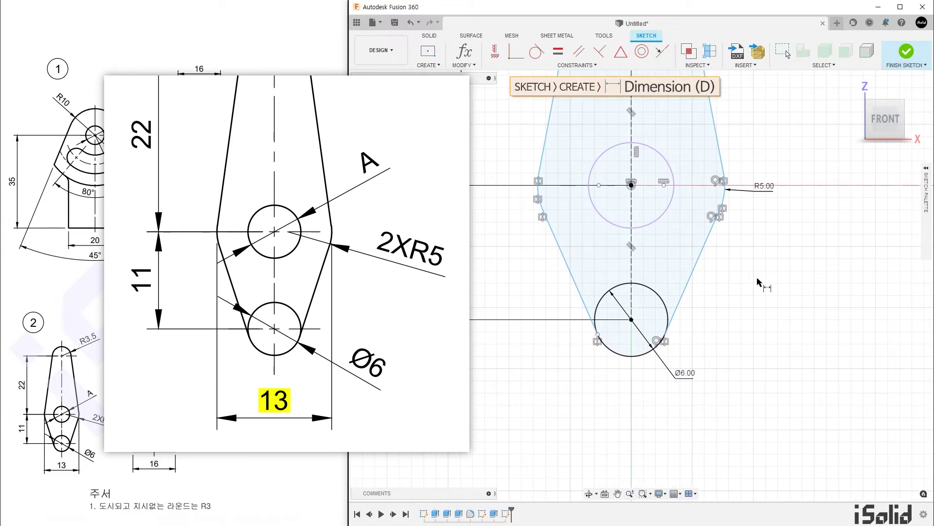
right_click(757, 282)
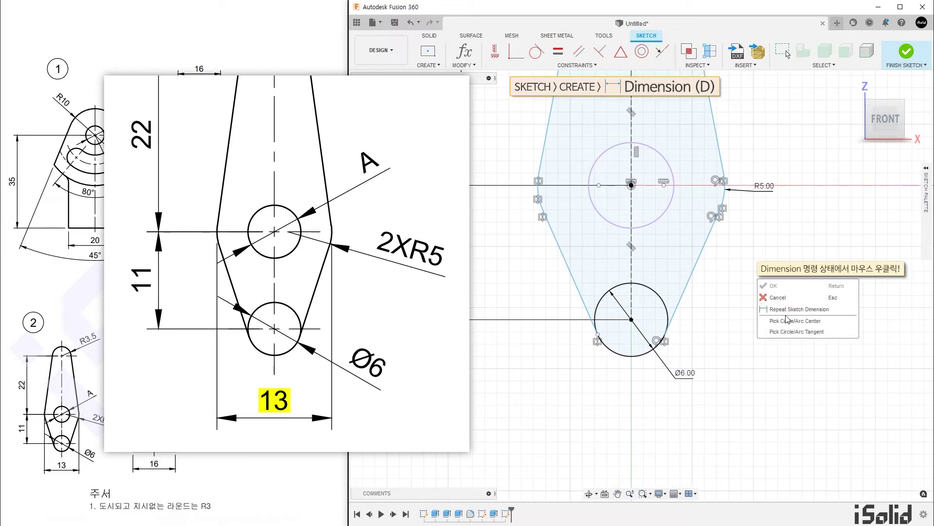
left_click(794, 333)
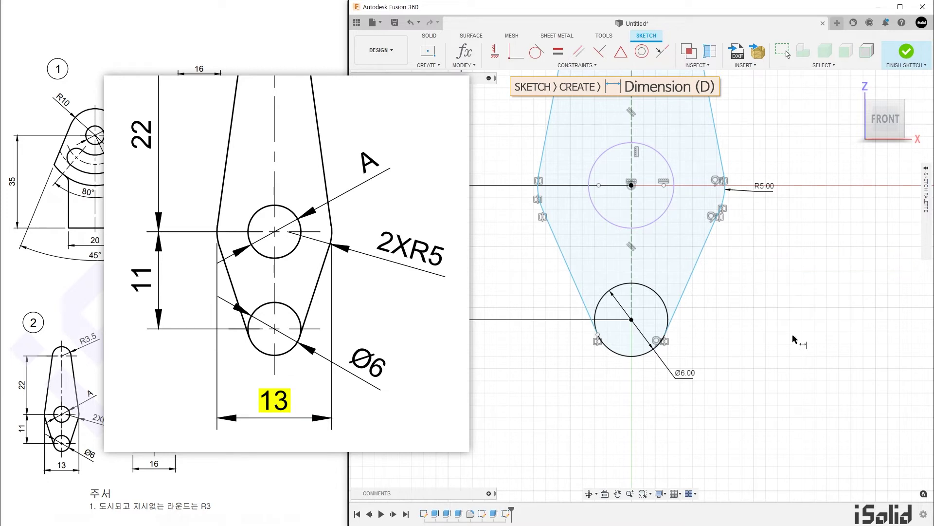
left_click(539, 194)
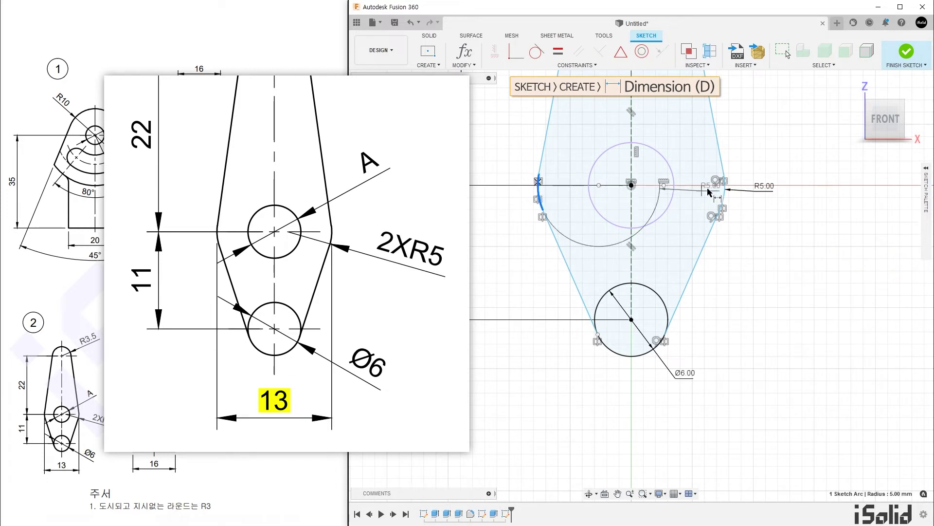
left_click(724, 196)
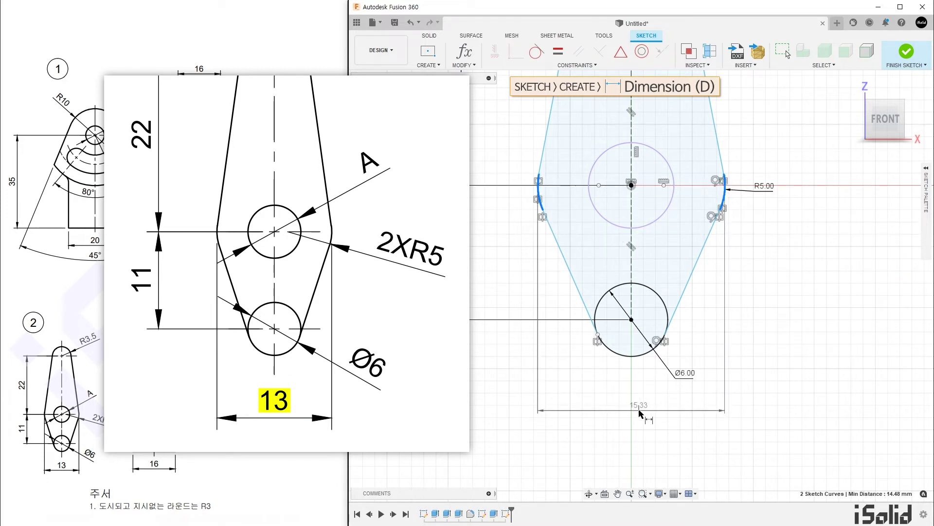
left_click(640, 412)
type("13")
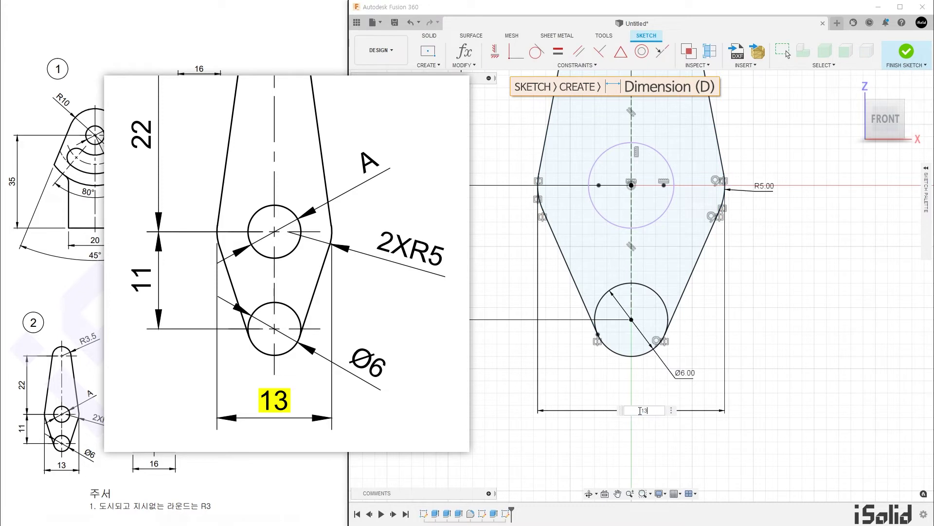
key("Return")
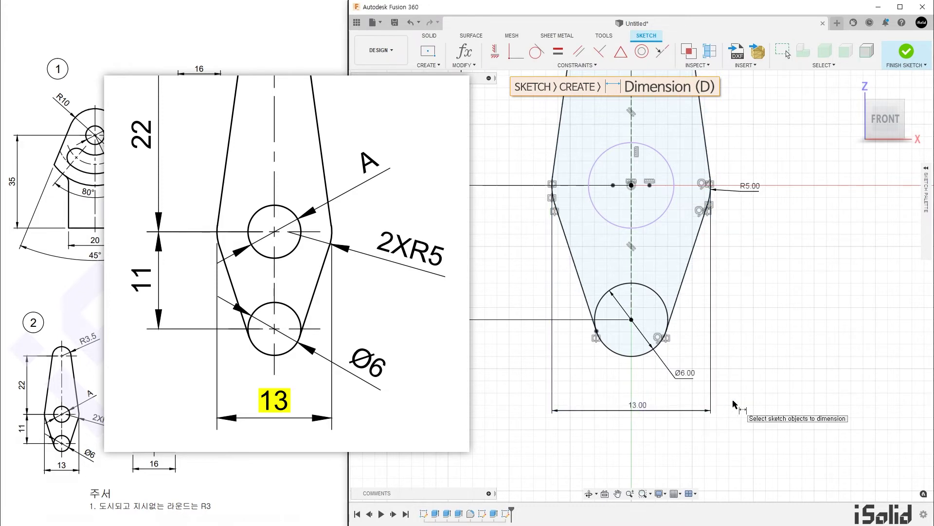
key("Escape")
scroll(708, 384, "down", 4)
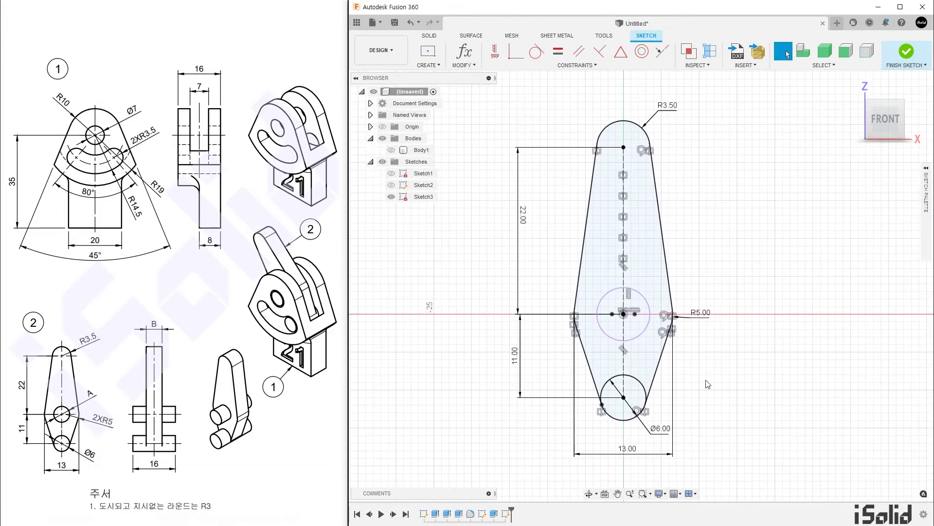
Show Body1 behind the lever sketch, orbit from the Home view, and start Extrude.
left_click(392, 150)
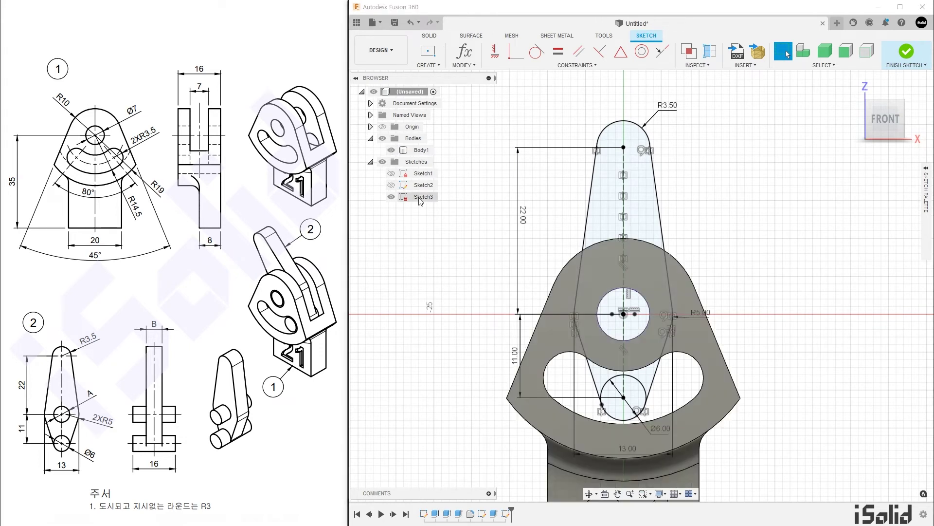
scroll(438, 244, "down", 2)
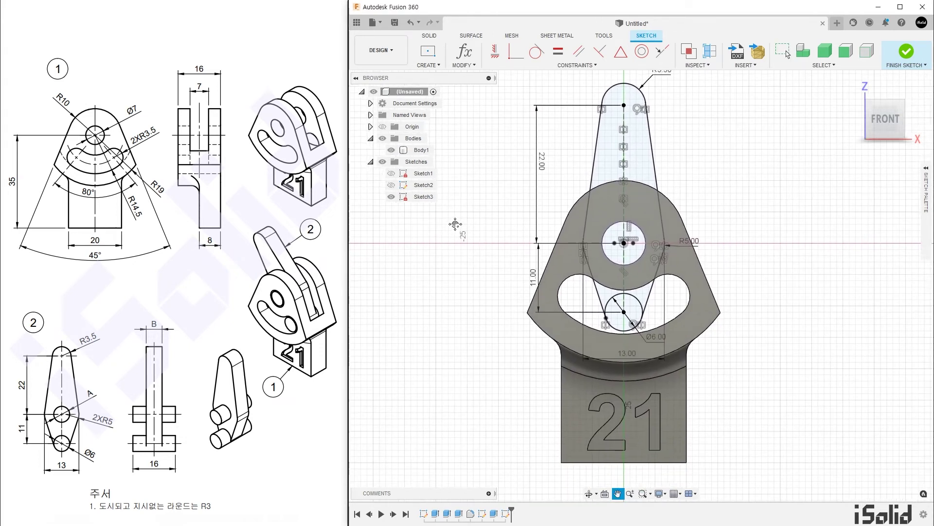
middle_click_drag(458, 228, 463, 250)
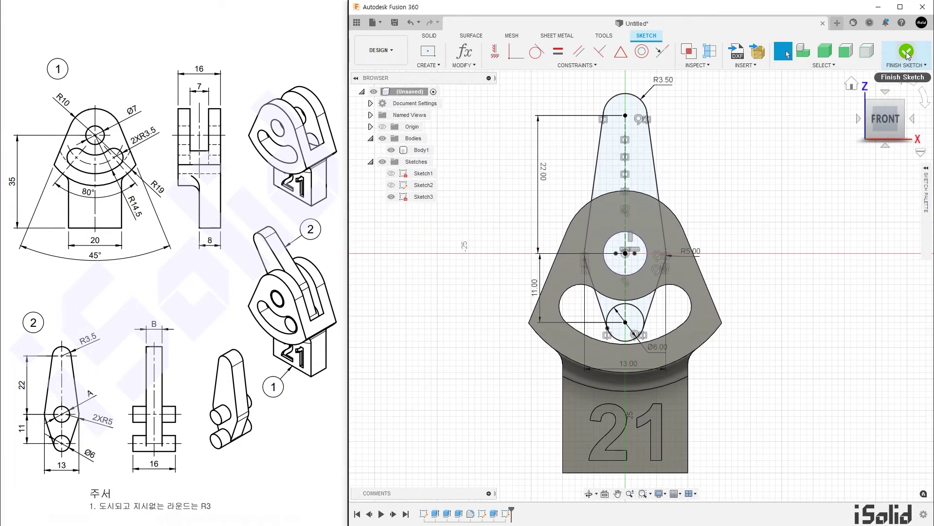
left_click(851, 84)
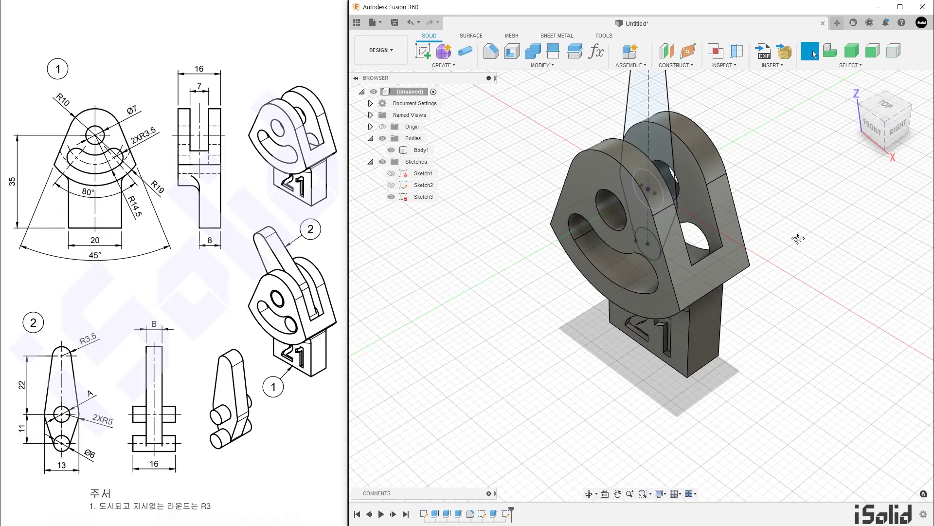
middle_click_drag(808, 238, 758, 292, "shift")
key("Escape")
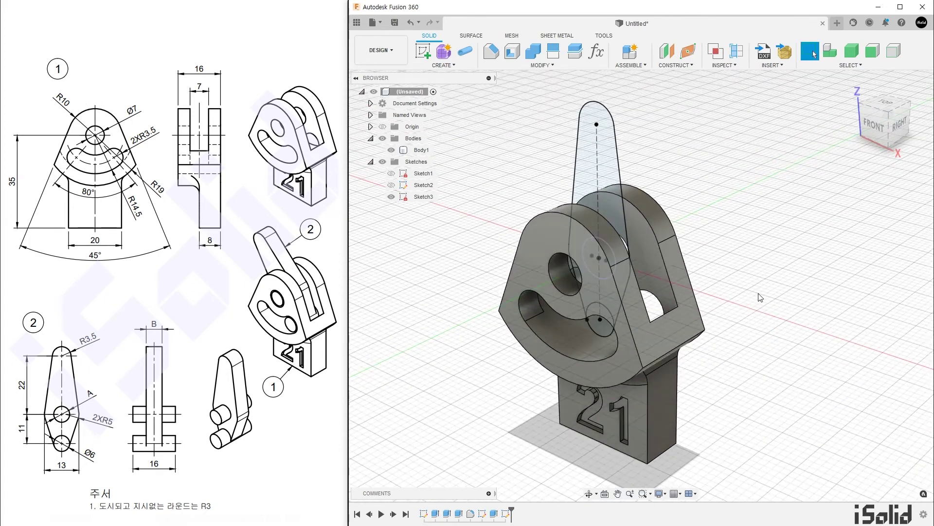
key("e")
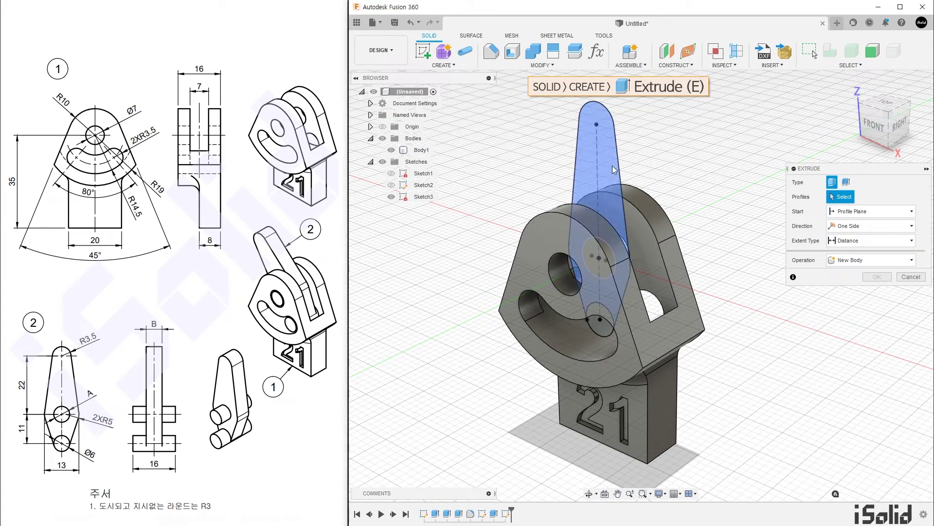
Extrude the lever profile 7 mm, symmetric whole length, as new body Body2.
left_click(606, 180)
left_click(866, 226)
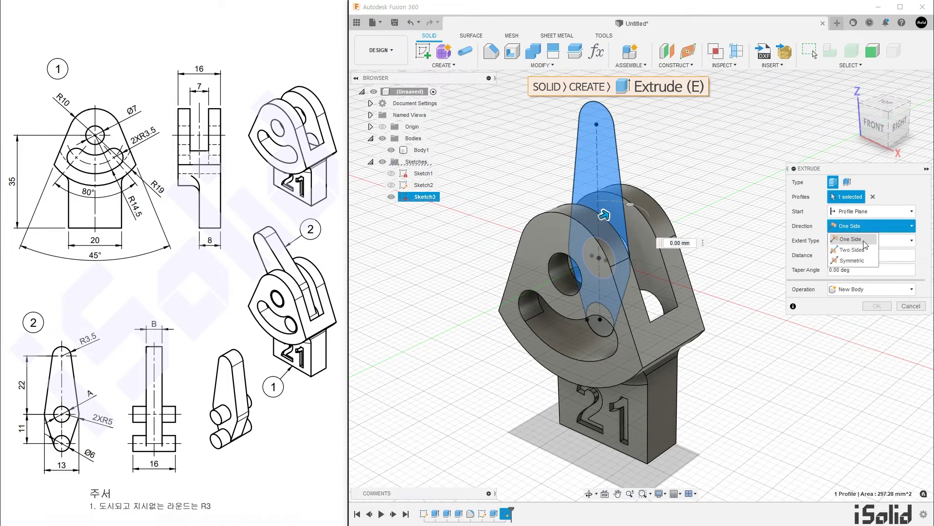
left_click(863, 261)
left_click(849, 255)
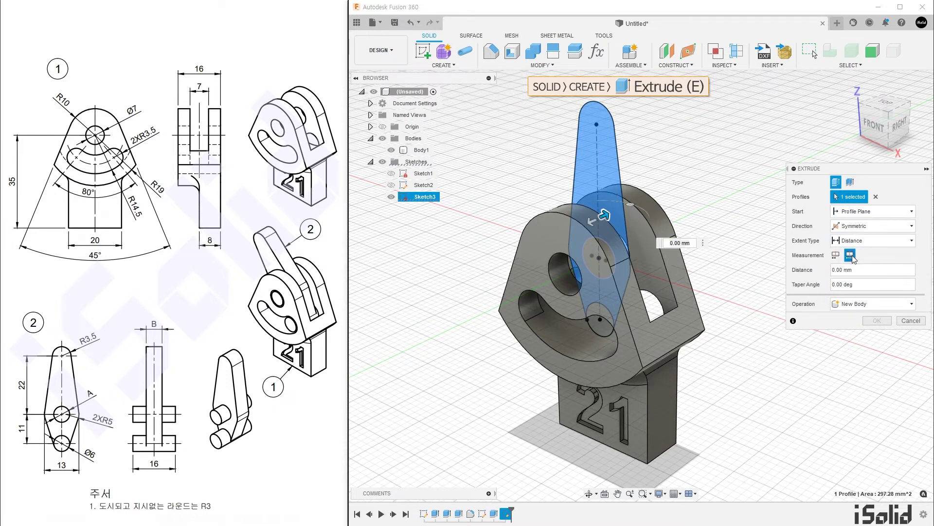
left_click(856, 267)
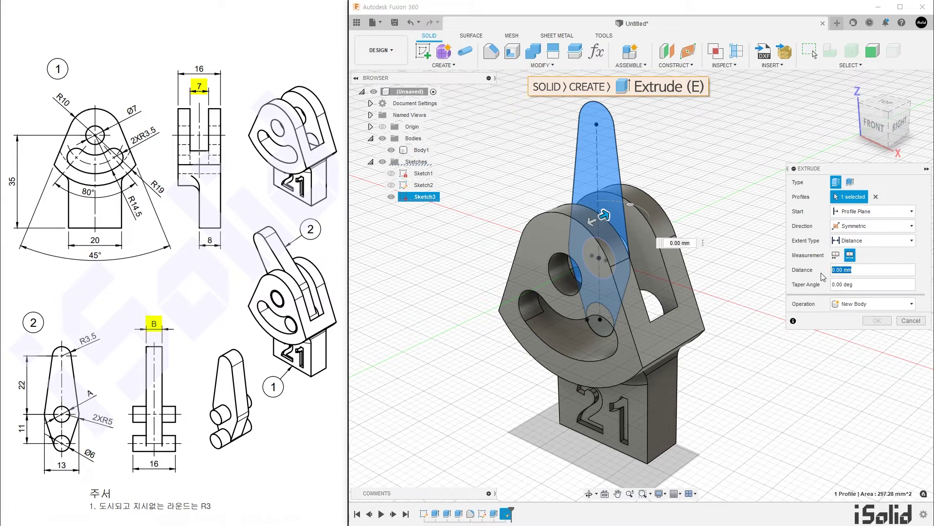
type("7")
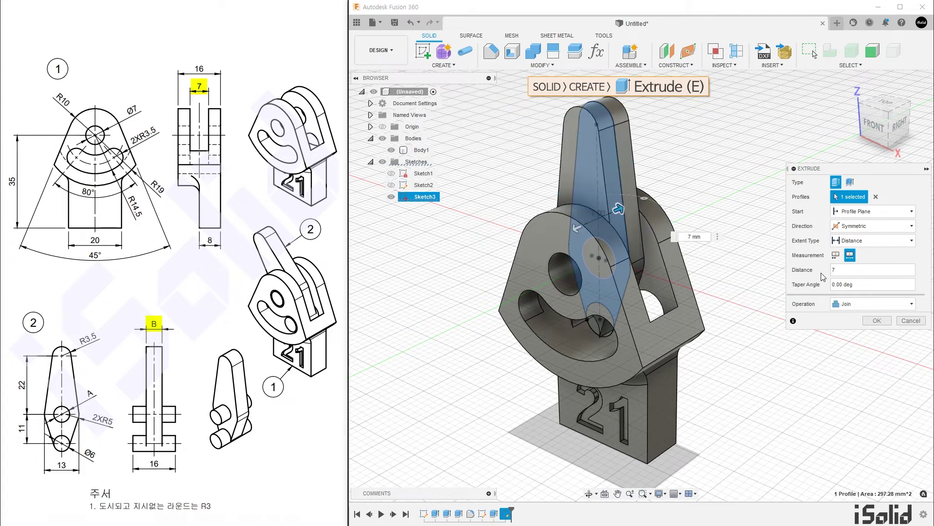
left_click(854, 310)
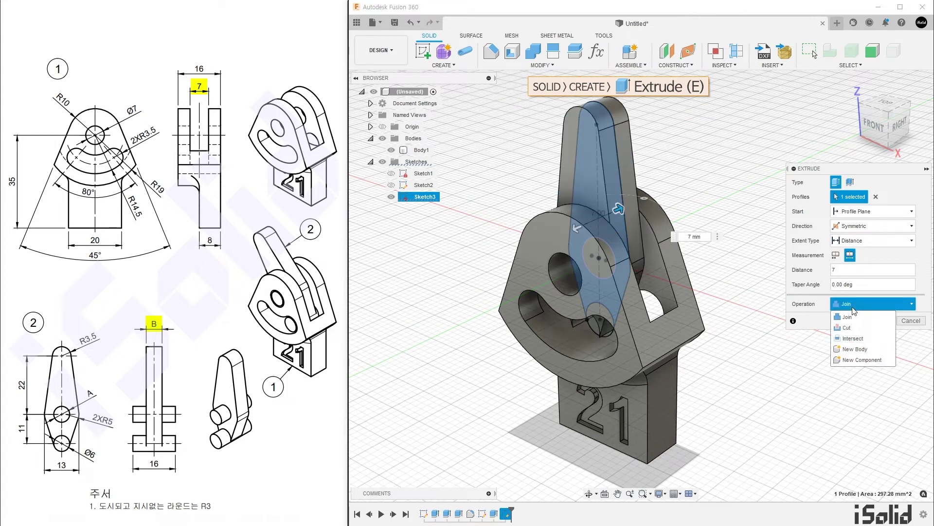
left_click(862, 349)
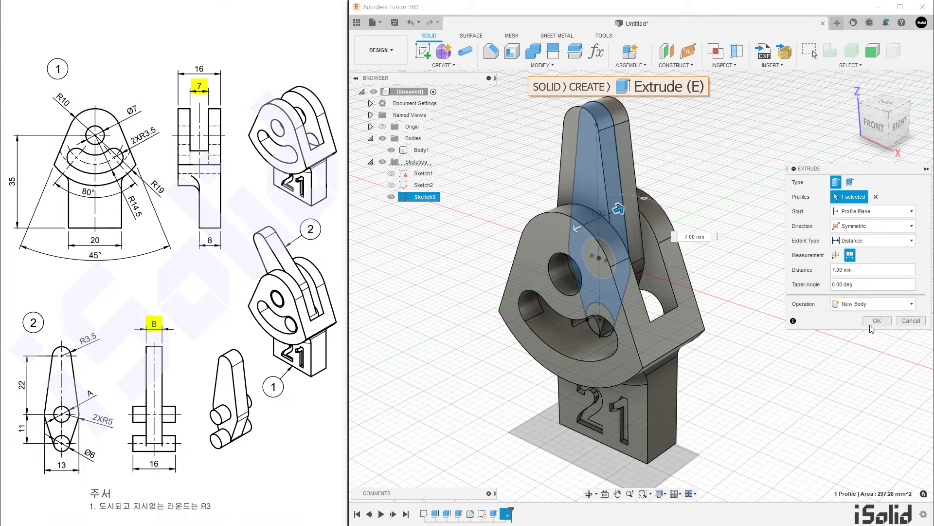
left_click(871, 325)
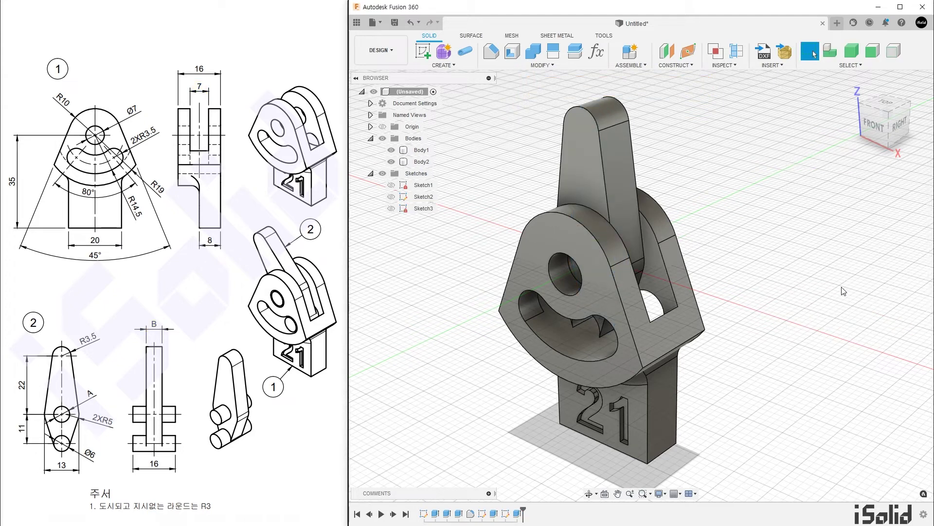
Hide Body1, show Sketch3, and select the upper-hole and lower circles to extrude.
left_click(391, 149)
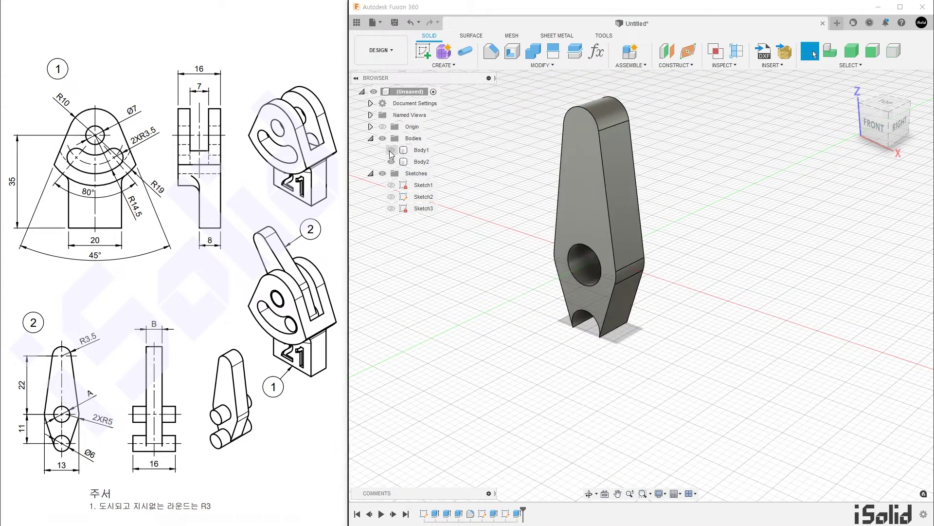
left_click(391, 208)
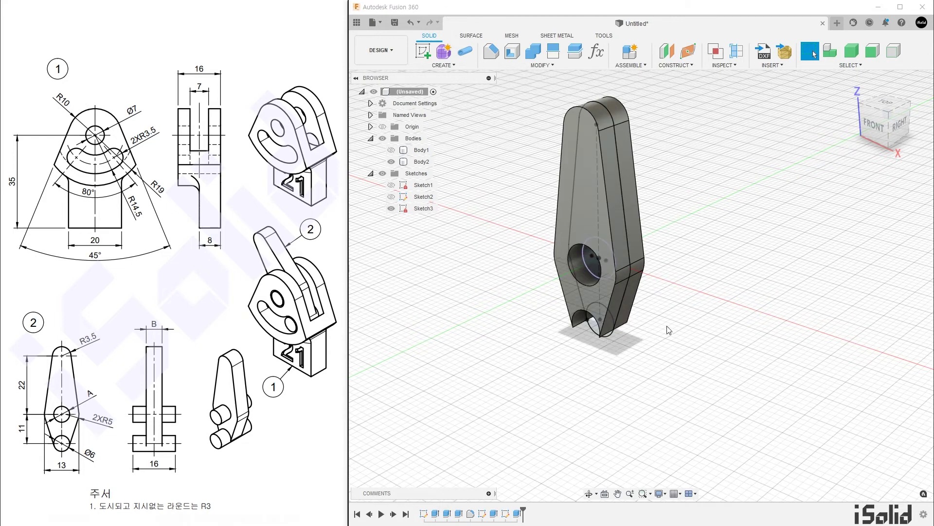
key("e")
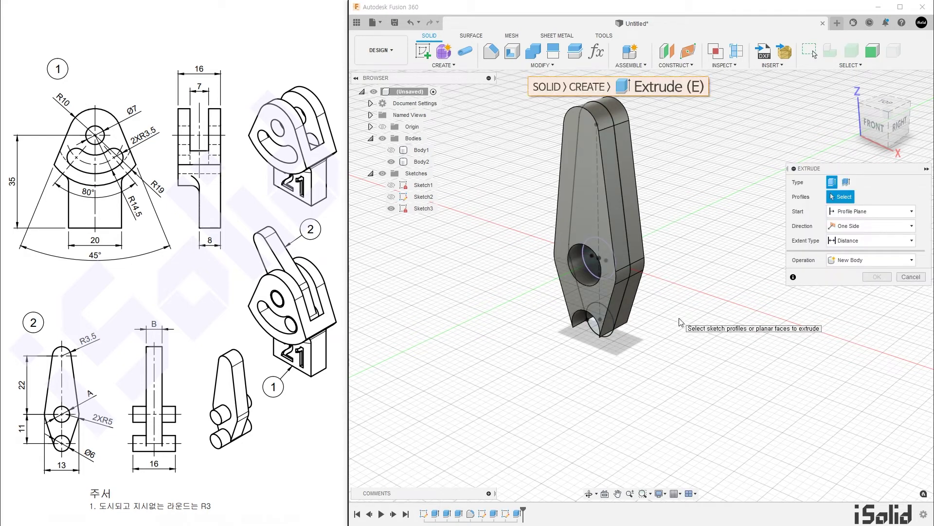
left_click(591, 270)
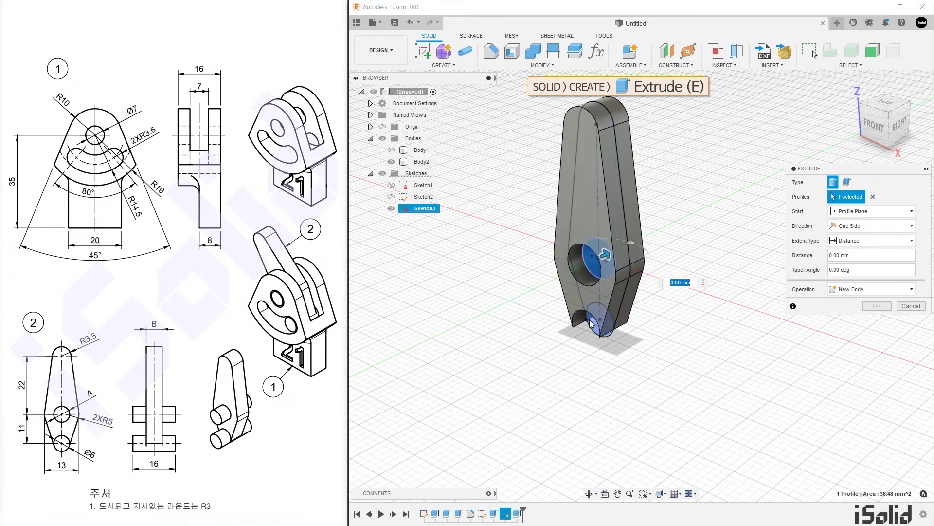
left_click(594, 327)
Extrude both circles 16 mm symmetric whole length, then hide Sketch3 and show Body1.
left_click(863, 226)
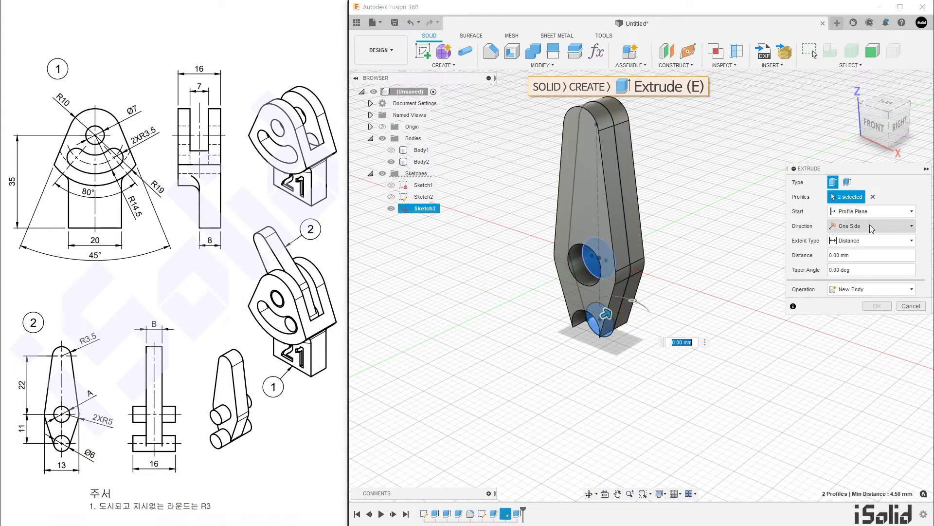
left_click(861, 260)
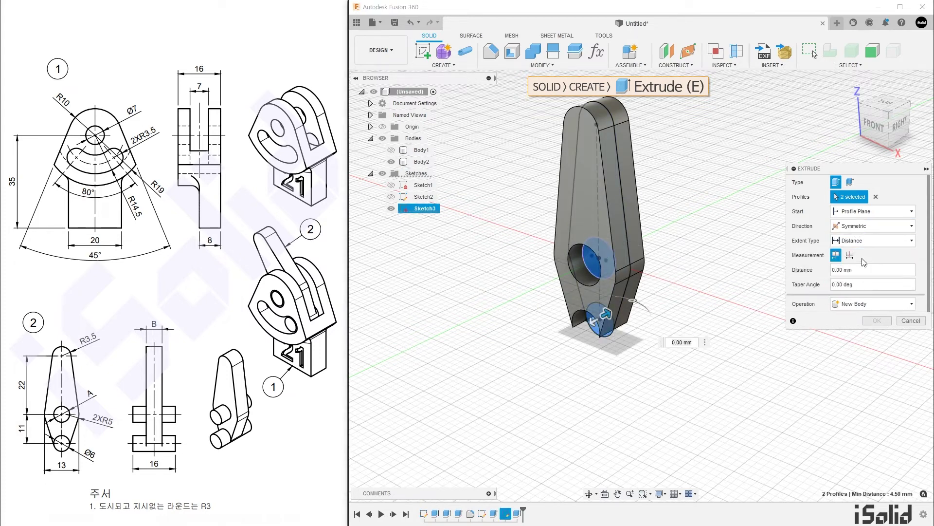
left_click(850, 255)
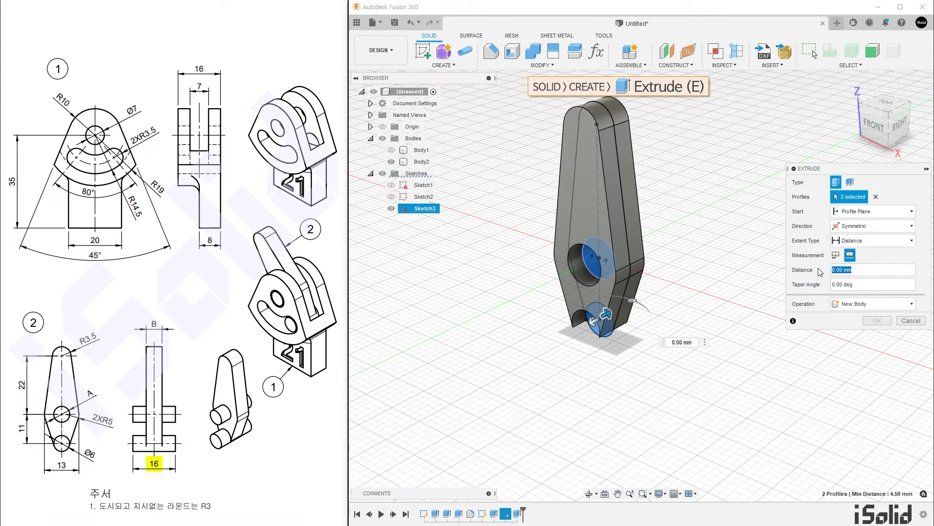
type("16")
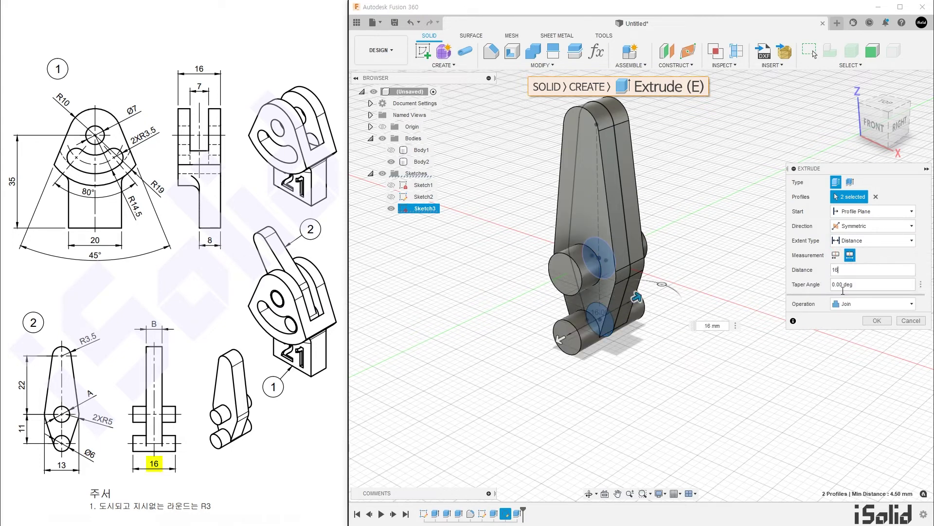
left_click(869, 321)
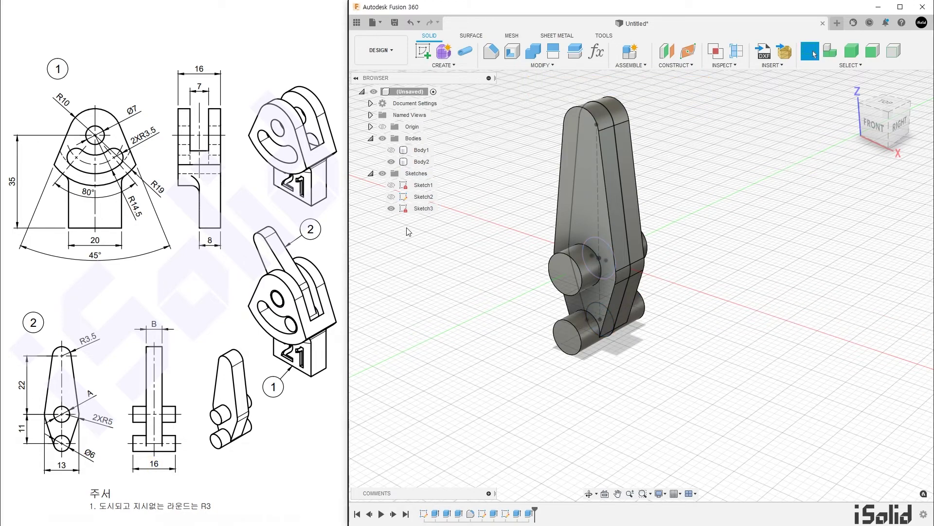
left_click(391, 208)
mouse_move(694, 347)
middle_mouse_down("shift")
mouse_move(740, 327)
mouse_move(782, 328)
mouse_move(707, 339)
mouse_move(701, 321)
middle_mouse_up("shift")
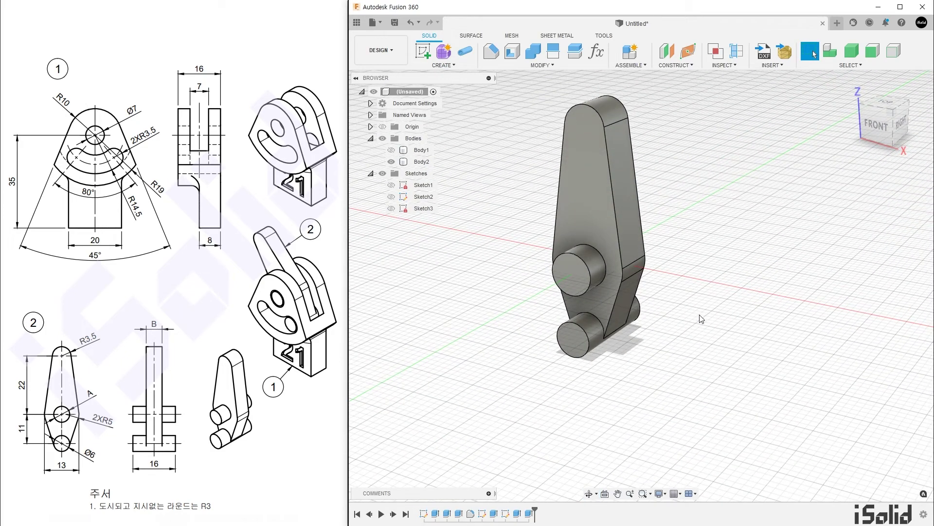
left_click(391, 149)
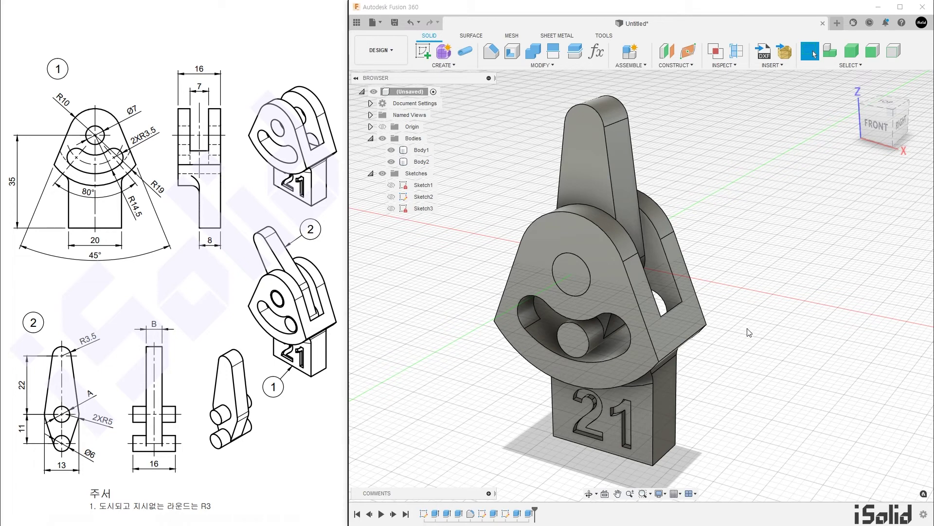
Rotate Body2 by -40° about the upper pin's axis using Move/Copy.
key("m")
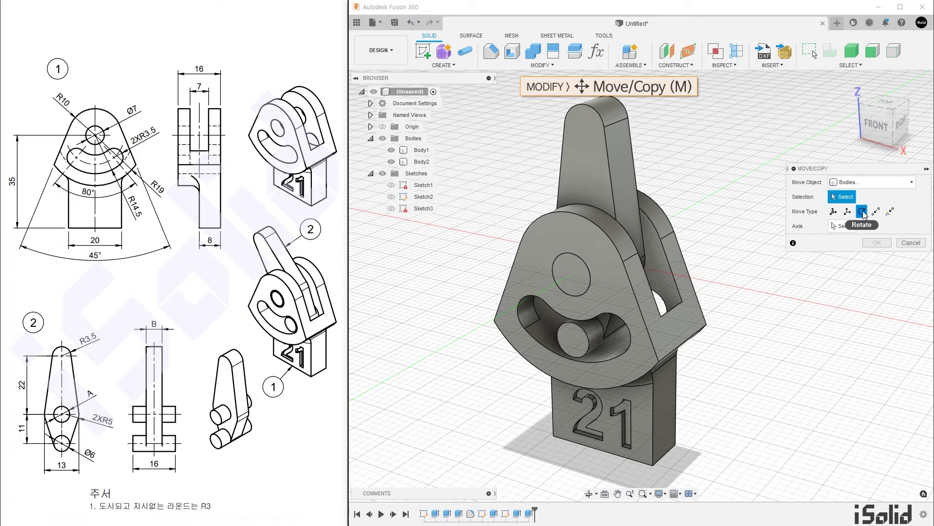
left_click(633, 164)
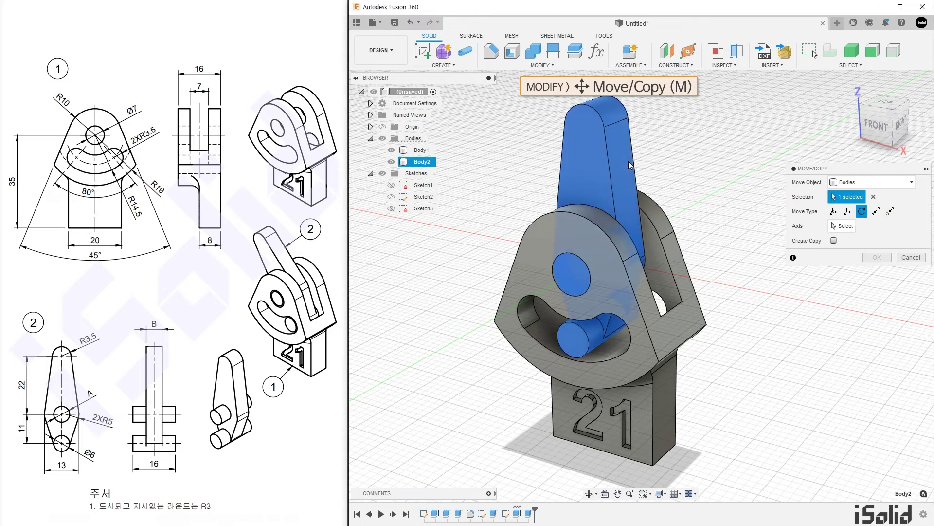
left_click(842, 226)
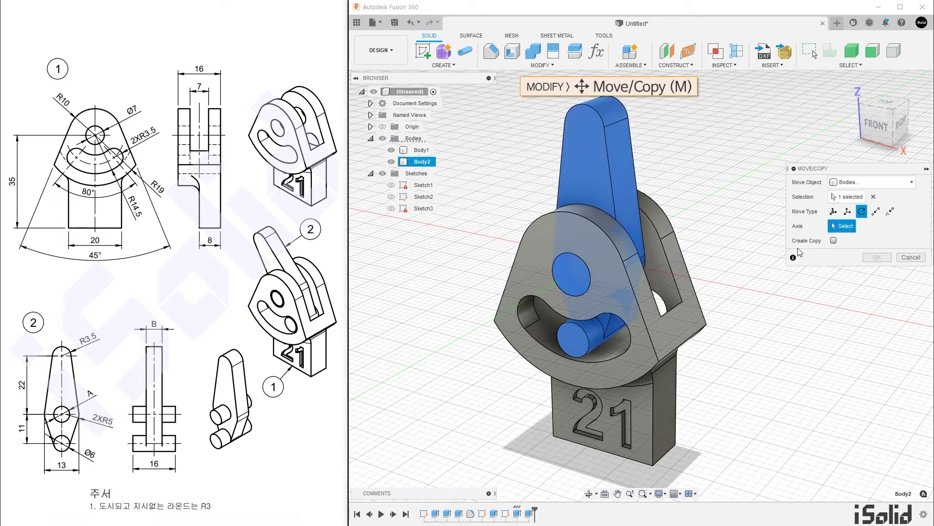
left_click(589, 267)
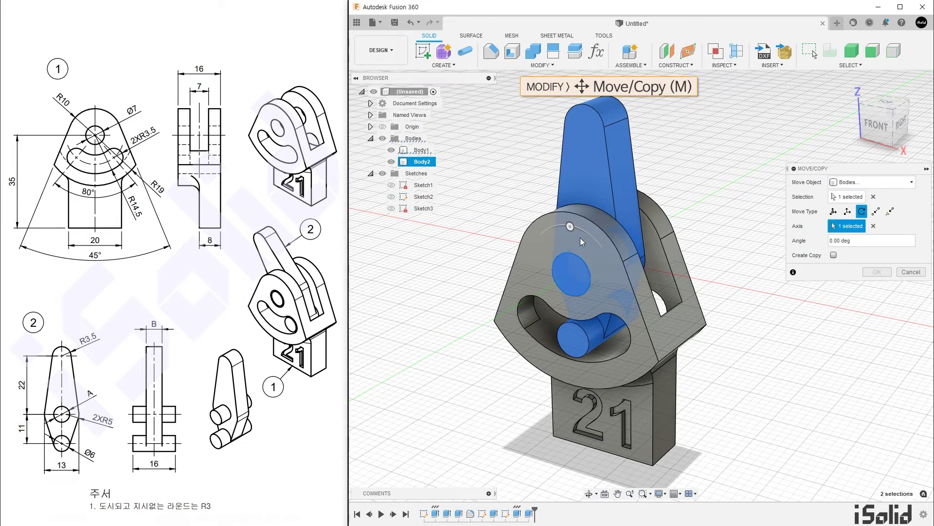
left_click_drag(571, 226, 557, 225)
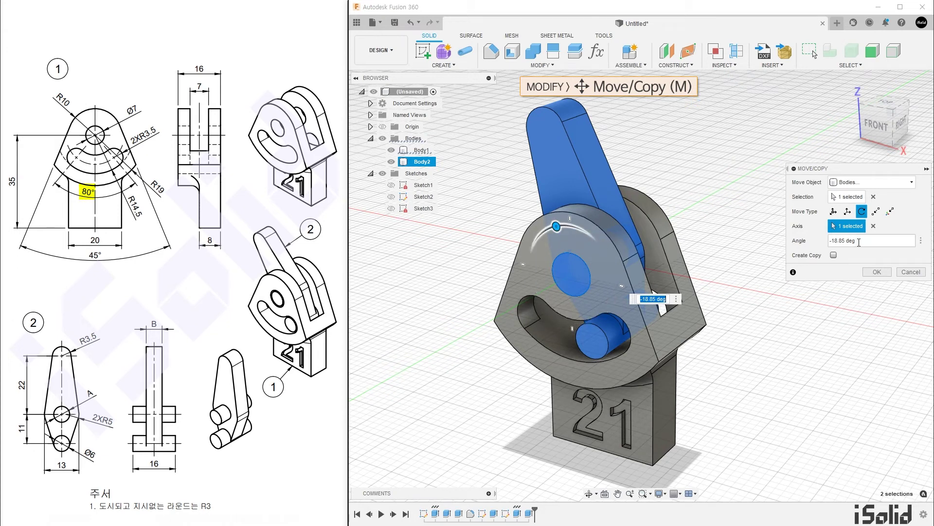
left_click(834, 243)
type("-40")
left_click(876, 272)
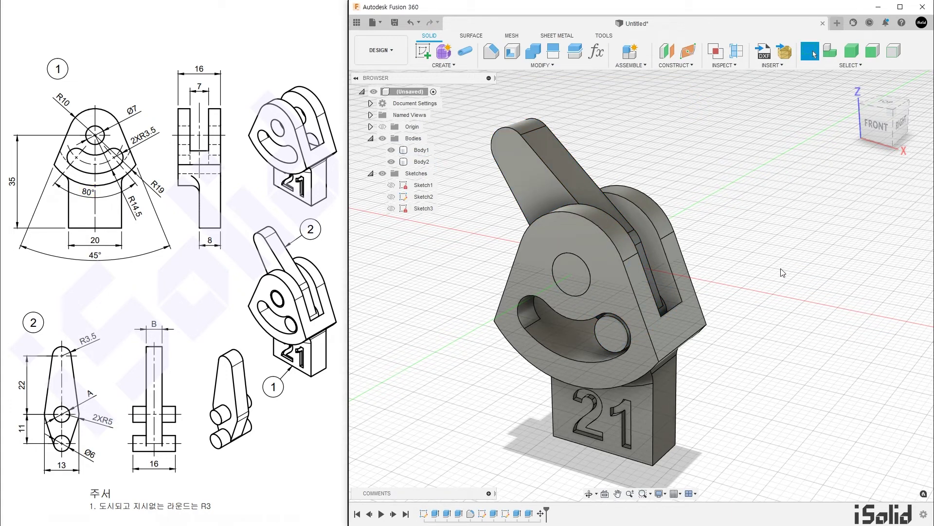
left_click(724, 66)
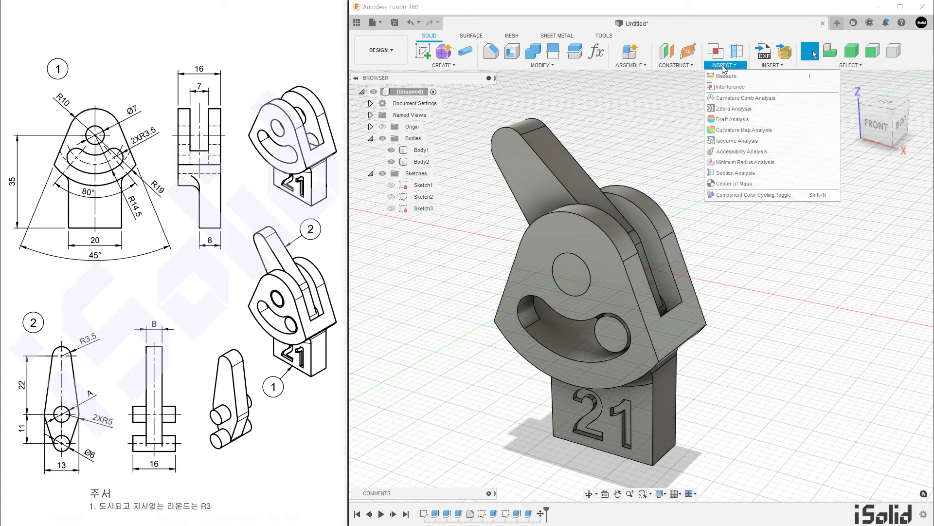
left_click(762, 92)
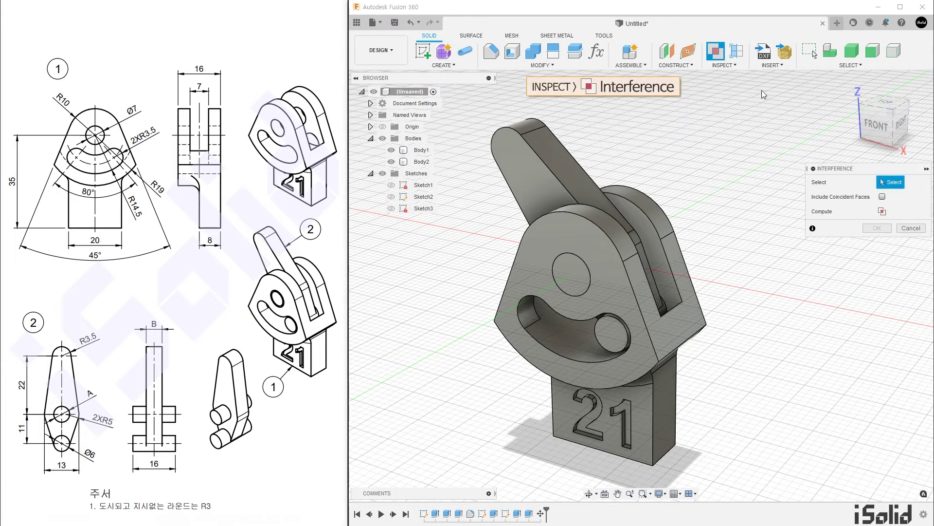
left_click_drag(720, 158, 579, 250)
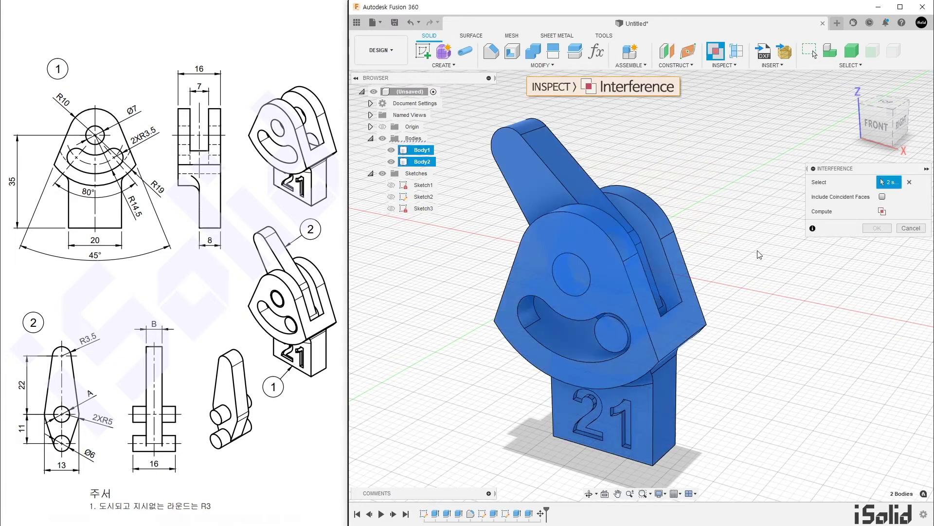
left_click(883, 211)
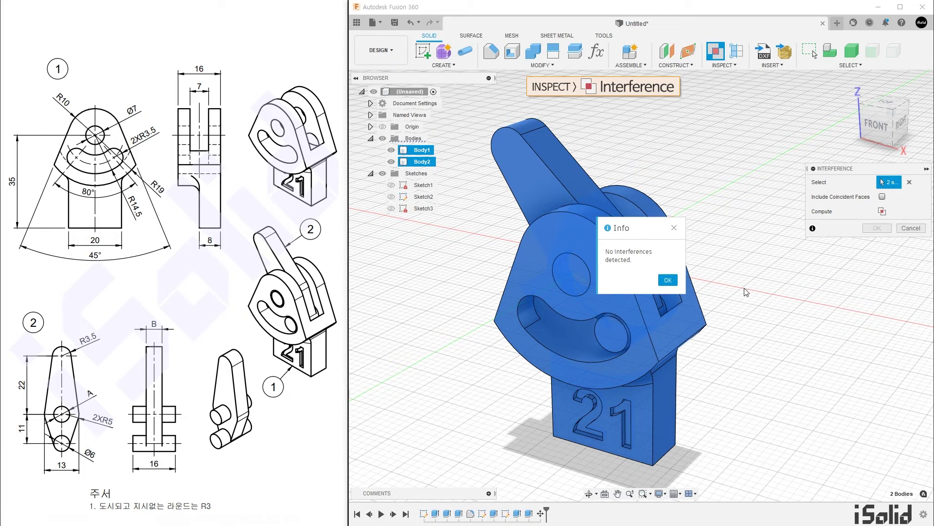
left_click(667, 281)
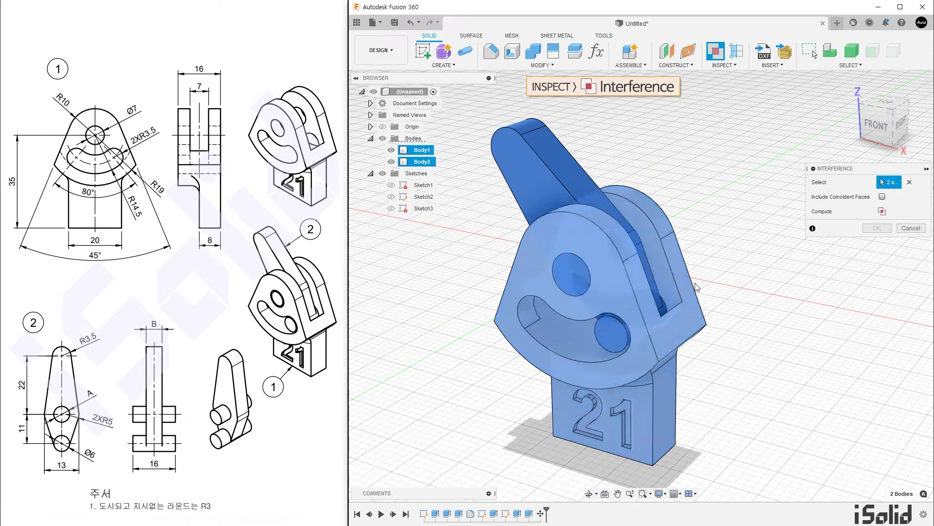
left_click(910, 229)
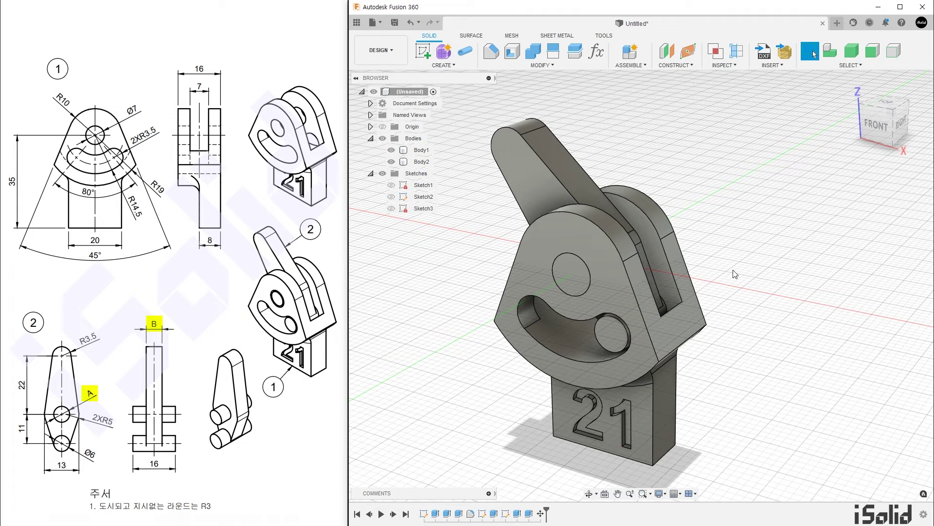
With Body1 hidden, offset the lever's two side faces and two pin ends by -0.5 mm.
left_click(545, 67)
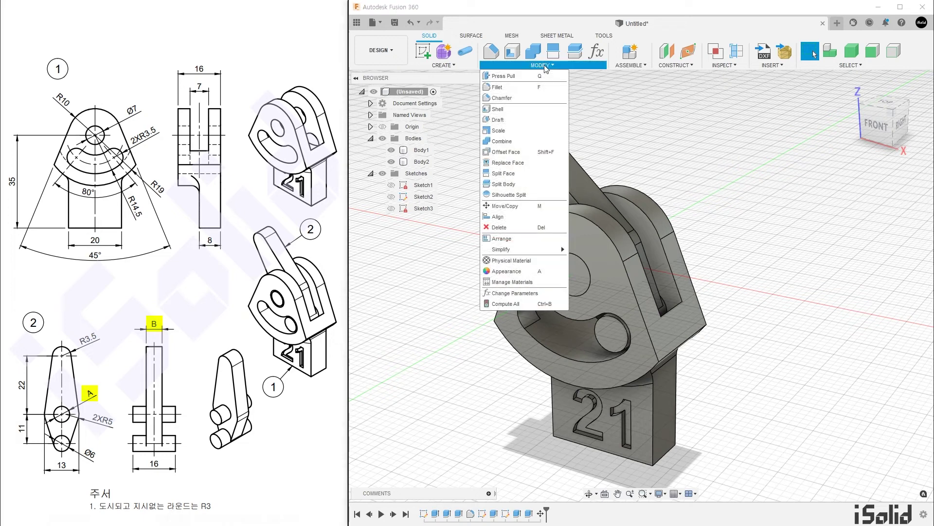
left_click(531, 154)
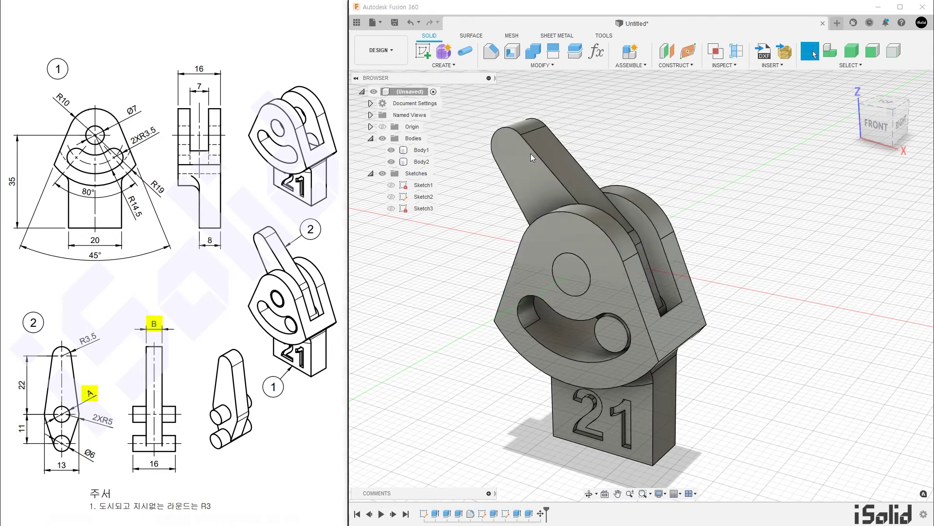
left_click(391, 150)
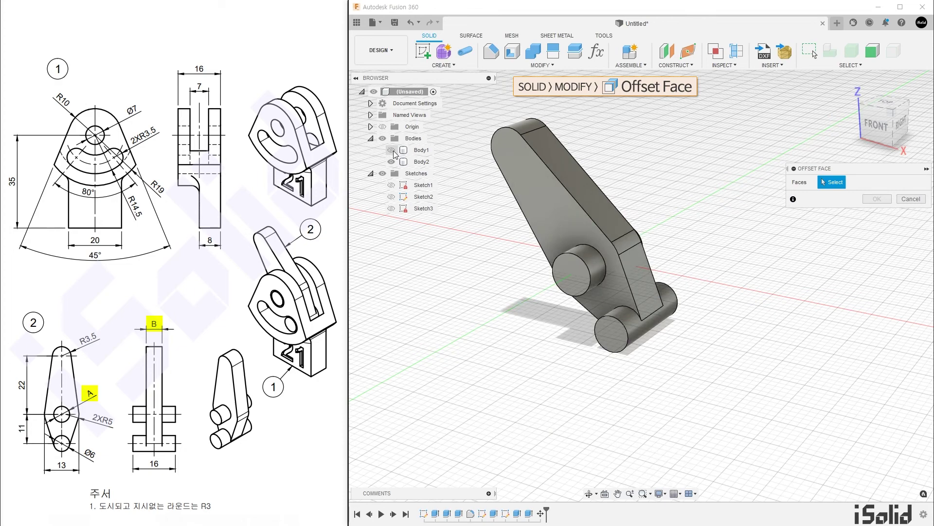
left_click(584, 258)
left_click(601, 234)
mouse_move(738, 248)
middle_mouse_down("shift")
mouse_move(712, 257)
mouse_move(633, 253)
middle_mouse_up("shift")
left_click(608, 241)
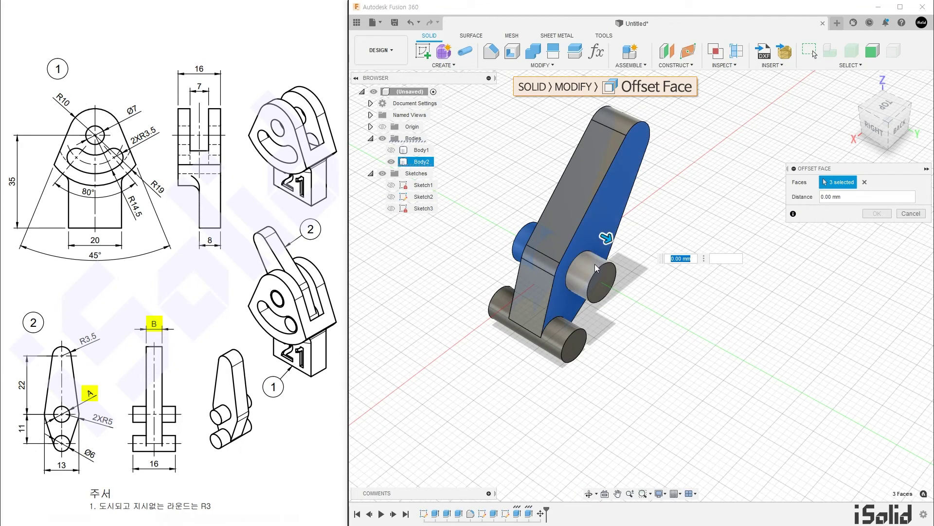
left_click(594, 263)
left_click(848, 198)
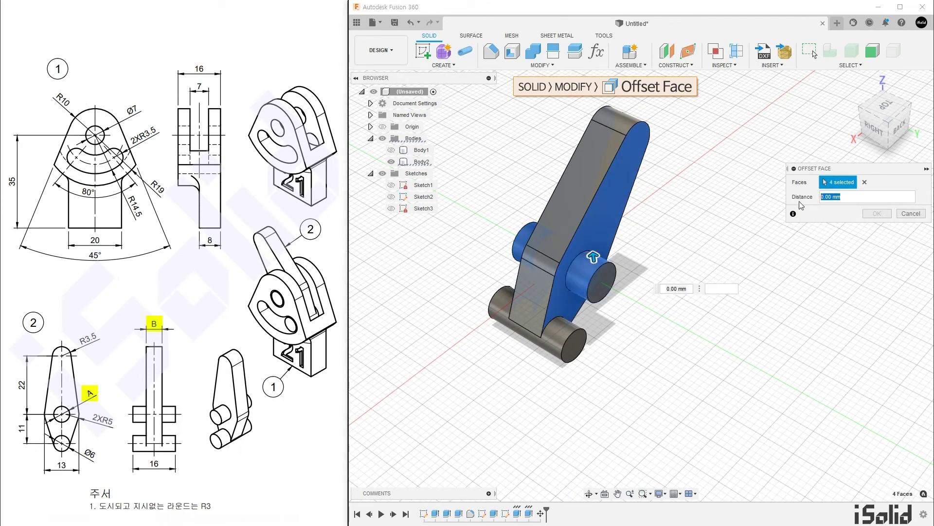
type("-0.5")
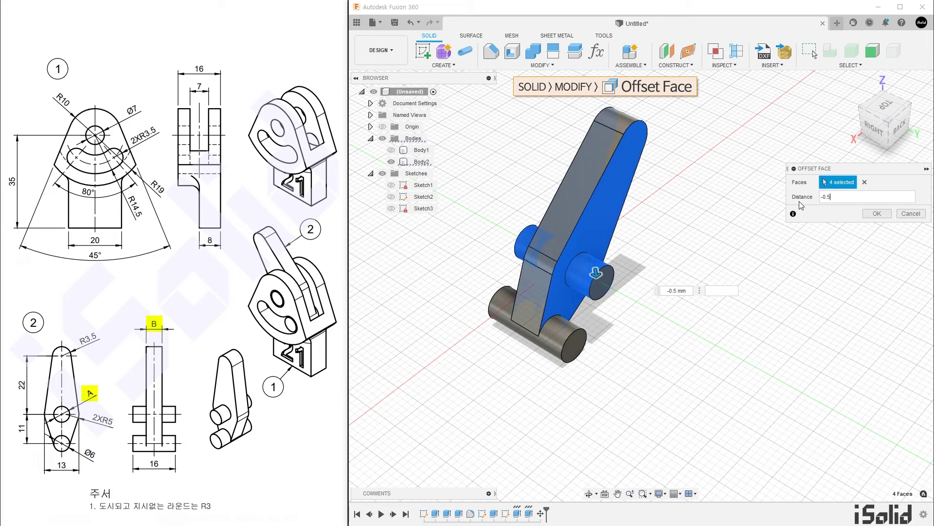
left_click(877, 215)
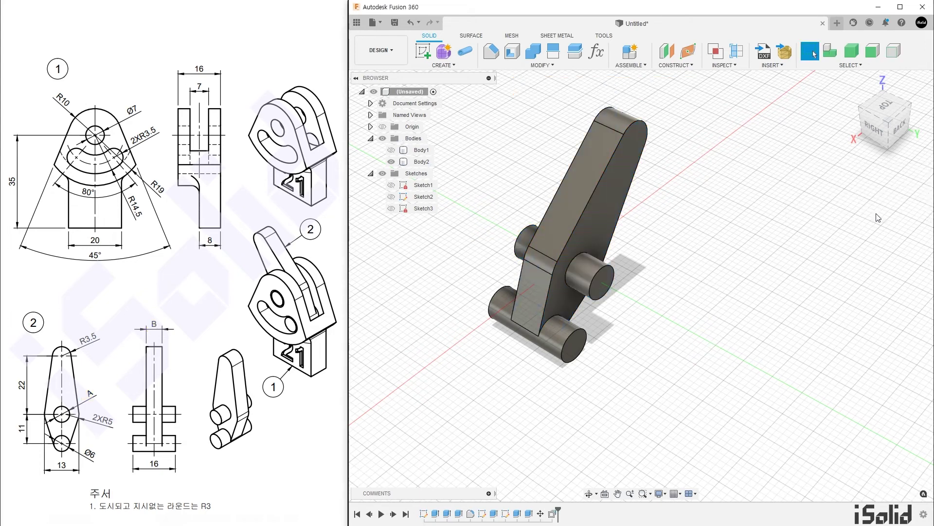
Show Body1 again and run a Section Analysis through the lever, sliding the cut deeper.
middle_click_drag(726, 284, 798, 277, "shift")
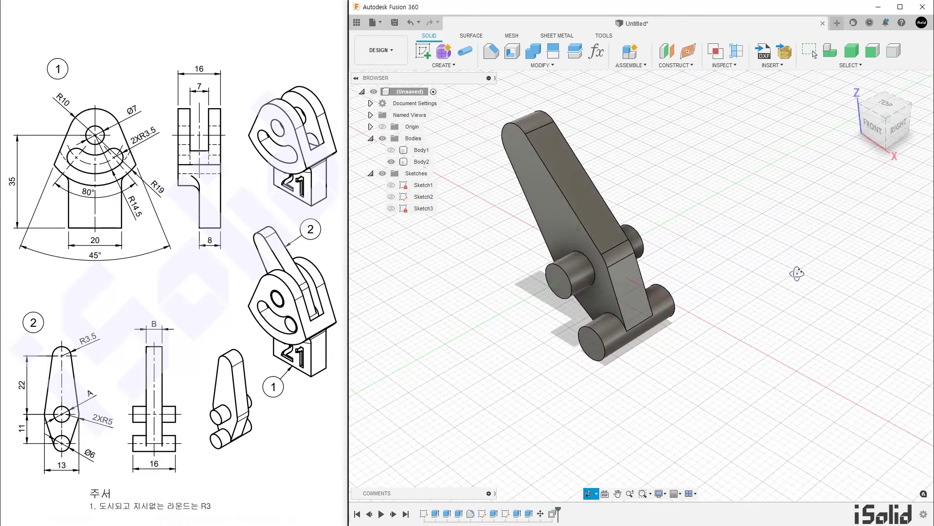
left_click(391, 150)
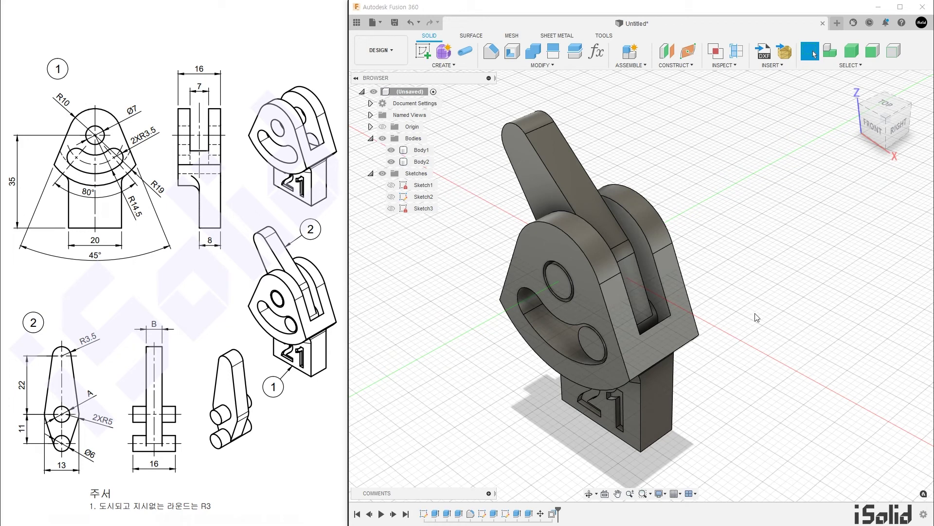
left_click(729, 69)
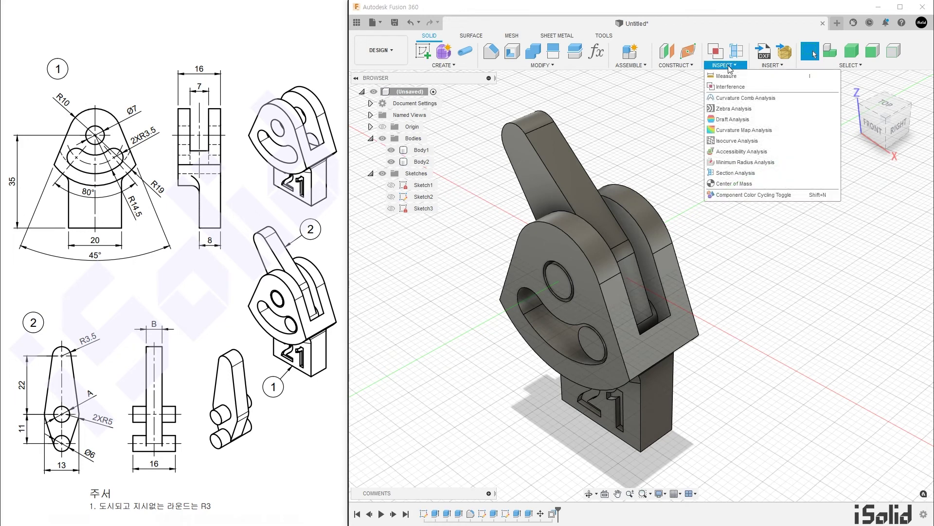
left_click(770, 178)
mouse_move(728, 204)
middle_mouse_down("shift")
mouse_move(646, 285)
mouse_move(684, 200)
middle_mouse_up("shift")
left_click(646, 285)
left_click_drag(604, 211, 614, 287)
Check the lever-to-base gaps with front and side section cuts, then close Section Analysis.
left_click(880, 183)
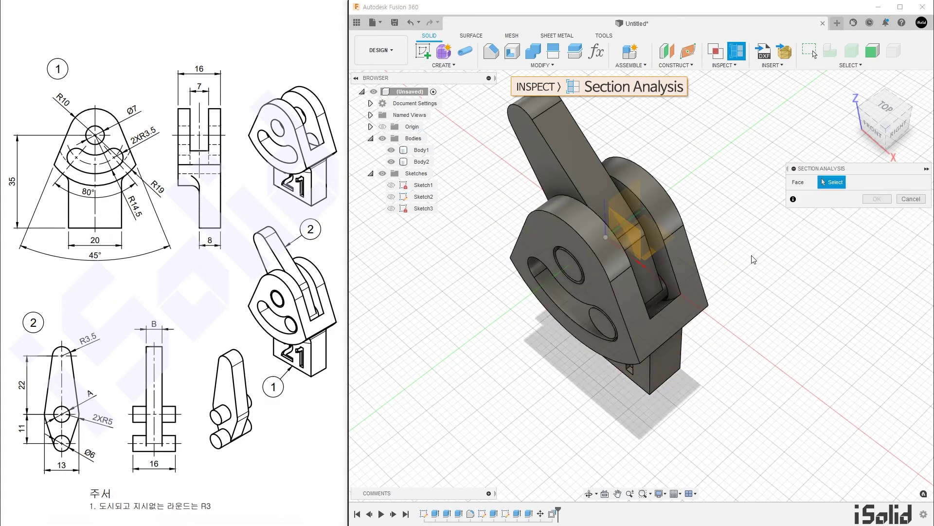
middle_click_drag(753, 259, 684, 312, "shift")
left_click(684, 312)
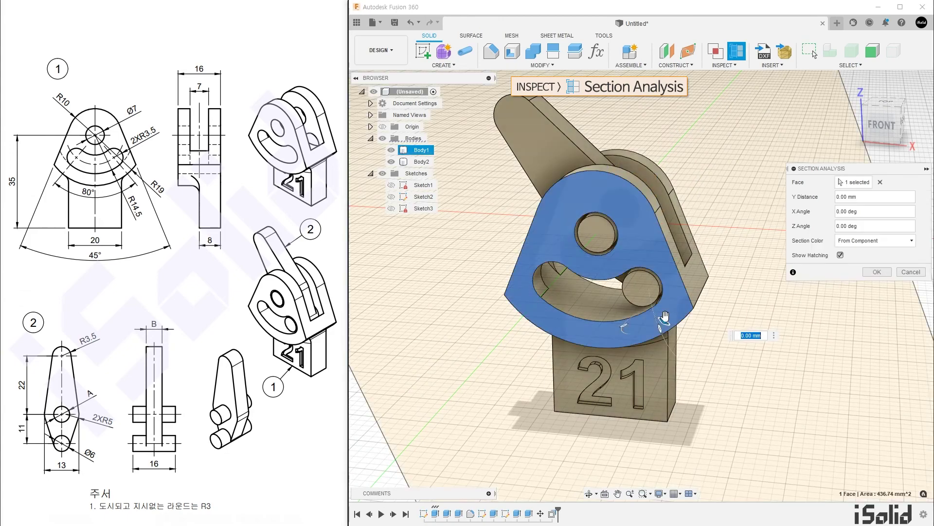
left_click_drag(665, 317, 685, 291)
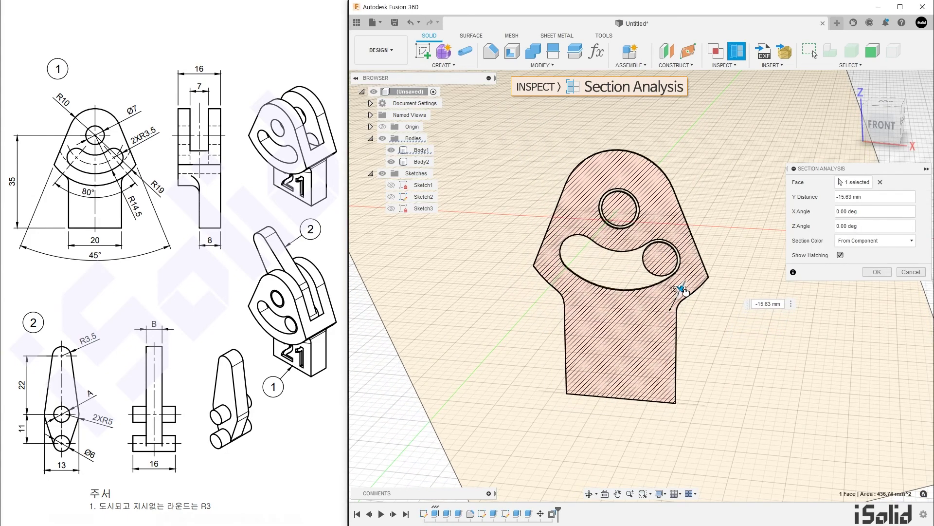
left_click(880, 182)
middle_click_drag(813, 332, 778, 333, "shift")
left_click(678, 417)
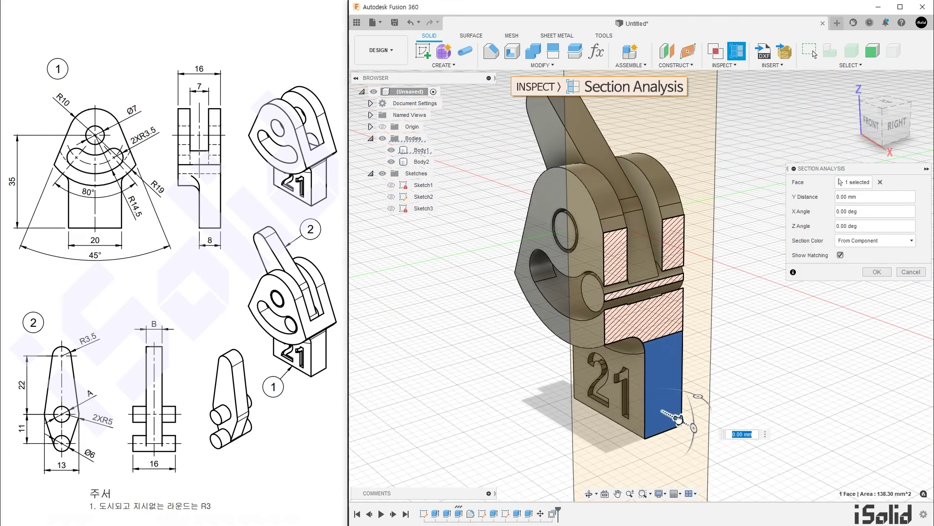
left_click_drag(678, 417, 628, 374)
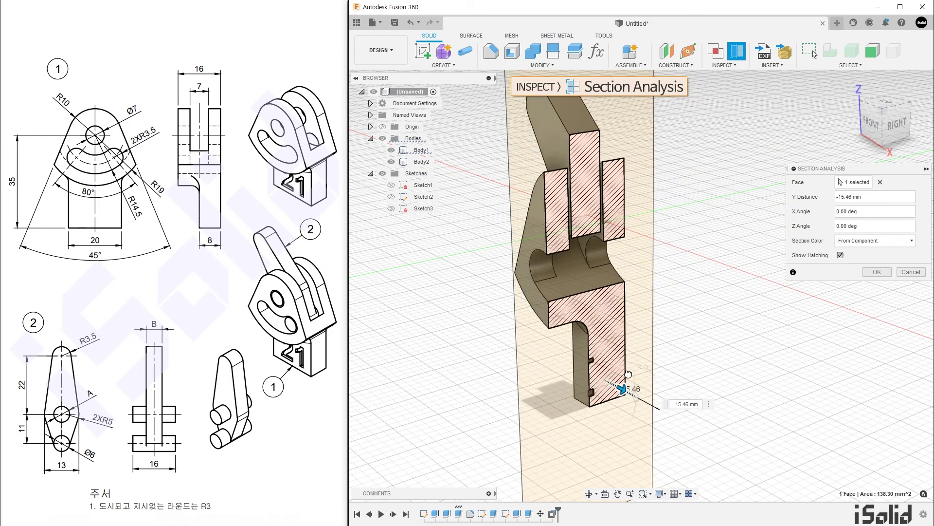
left_click(909, 272)
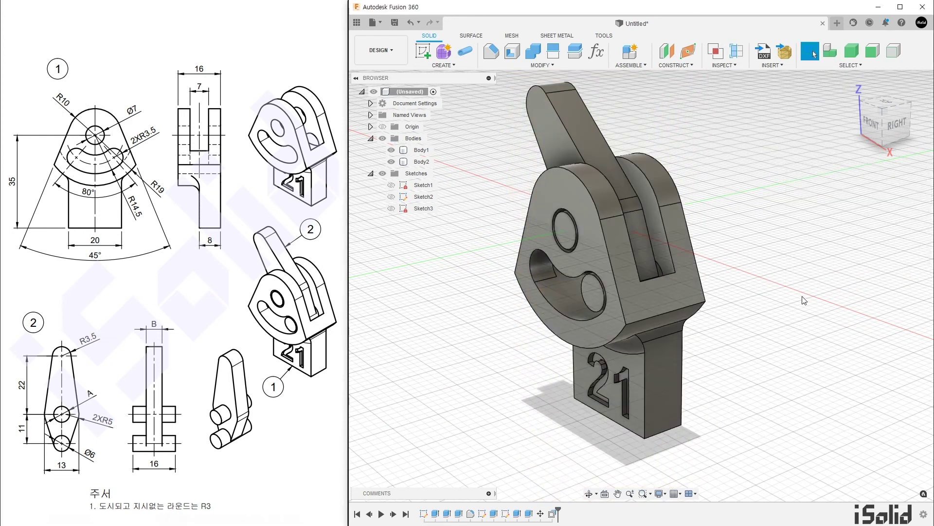
Convert Body1 and Body2 into components with Create Components from Bodies.
middle_click_drag(776, 317, 789, 323, "shift")
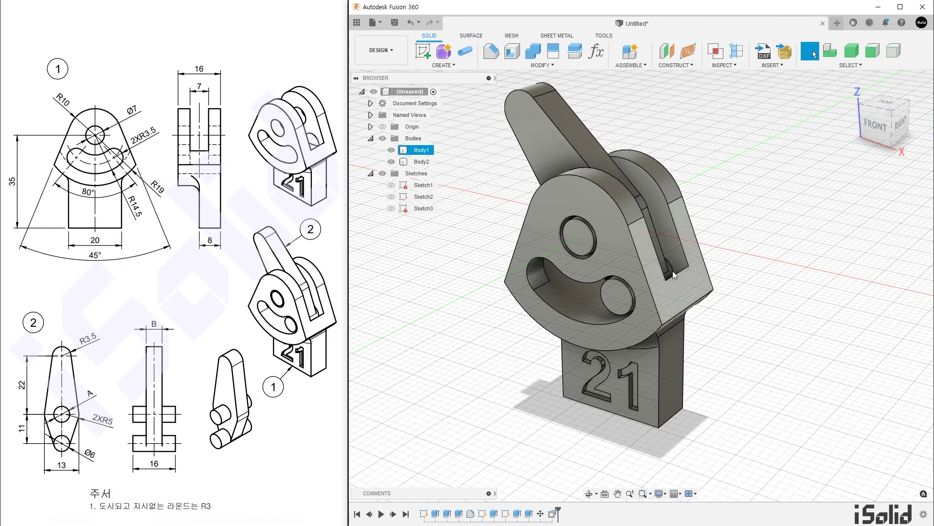
left_click(421, 150)
left_click(426, 161, "ctrl")
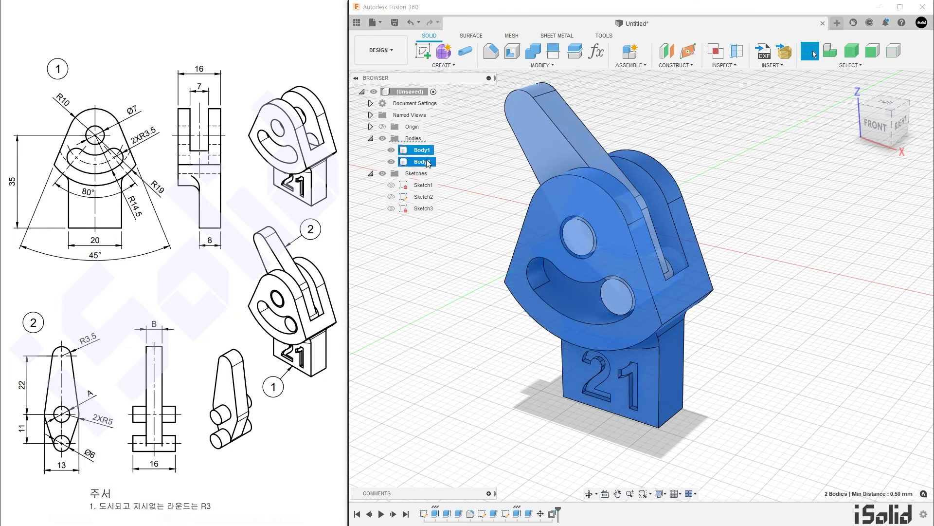
right_click(428, 163)
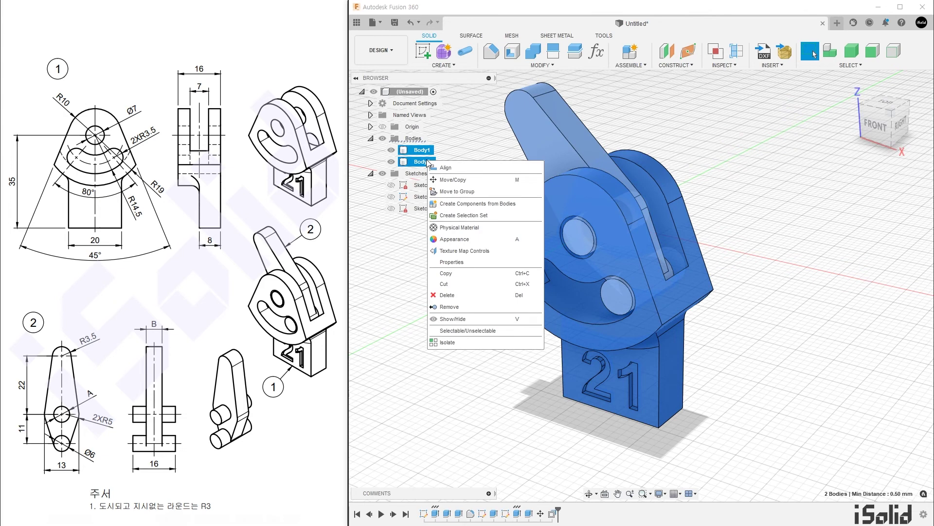
left_click(514, 209)
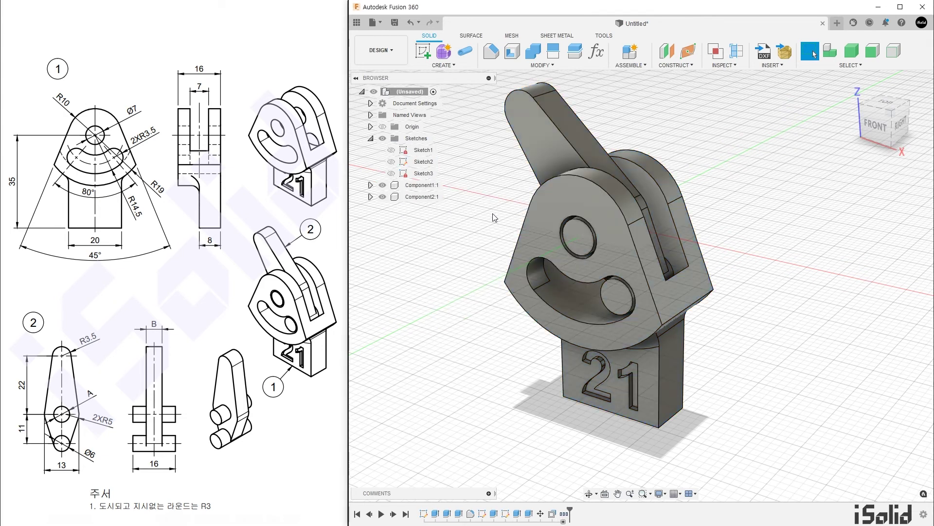
Check which parts Component1:1 and Component2:1 are, then clear the selection.
left_click(434, 186)
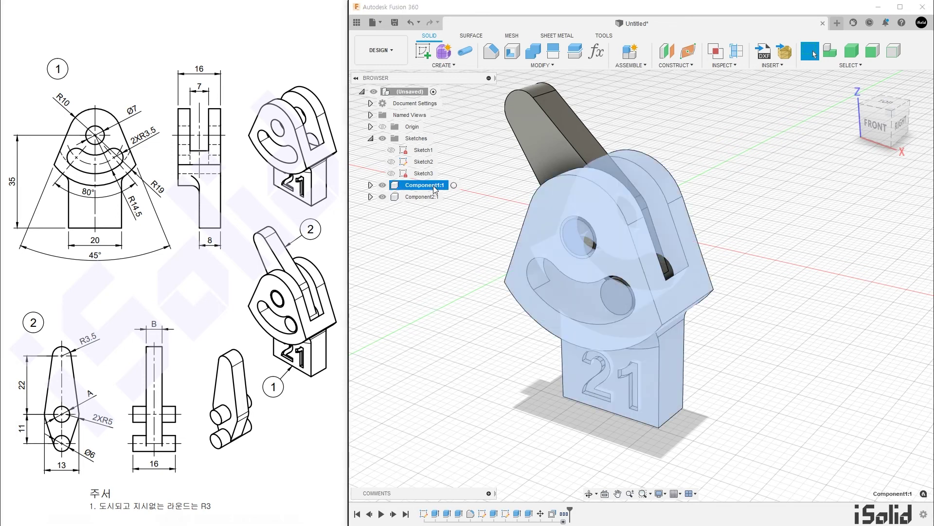
left_click(429, 200)
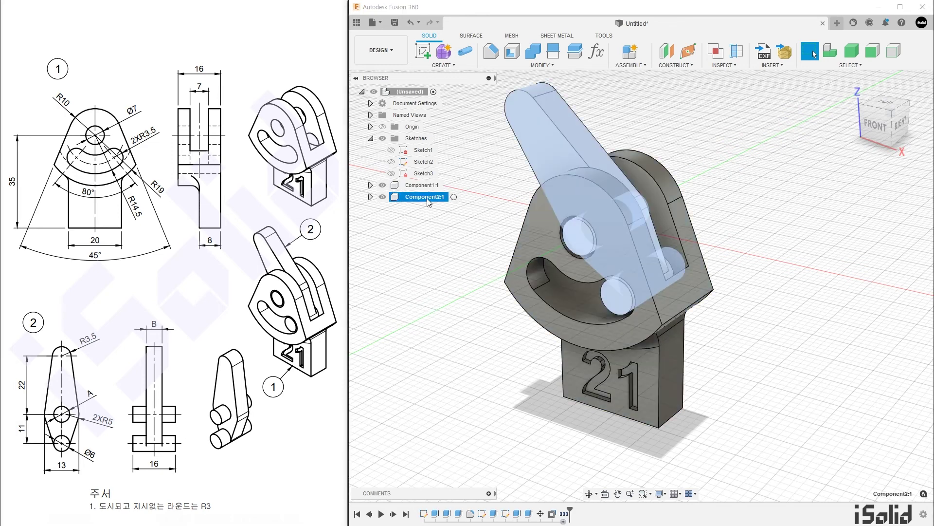
left_click(453, 243)
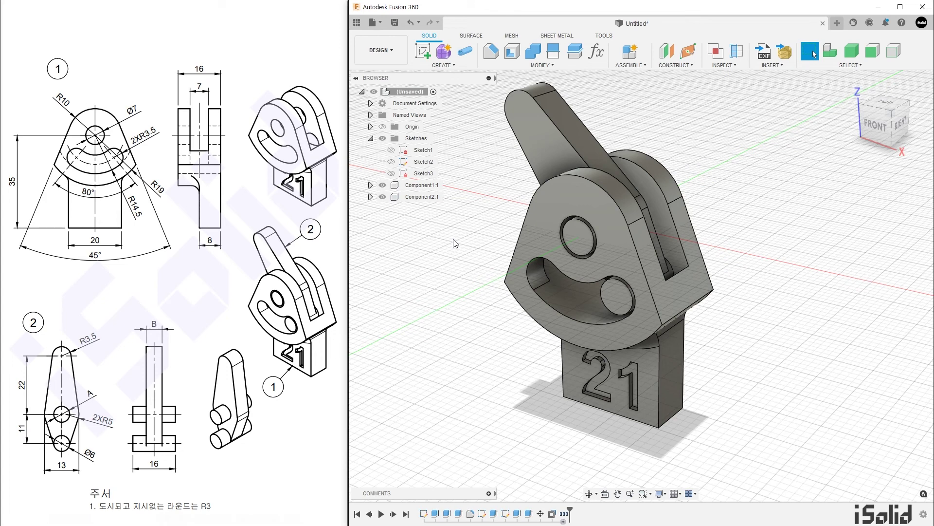
Rotate all bodies 90° about the front pin-hole axis with Move/Copy.
key("m")
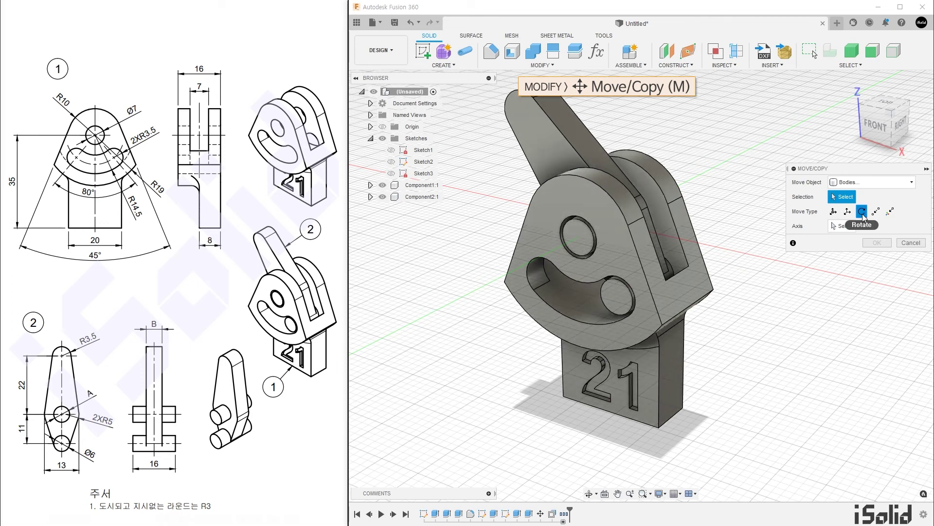
key("ctrl+a")
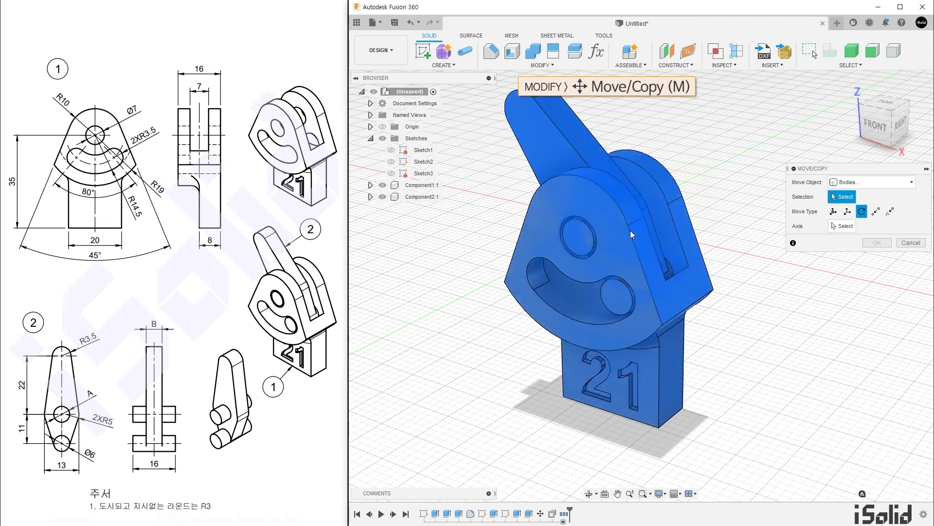
left_click(839, 226)
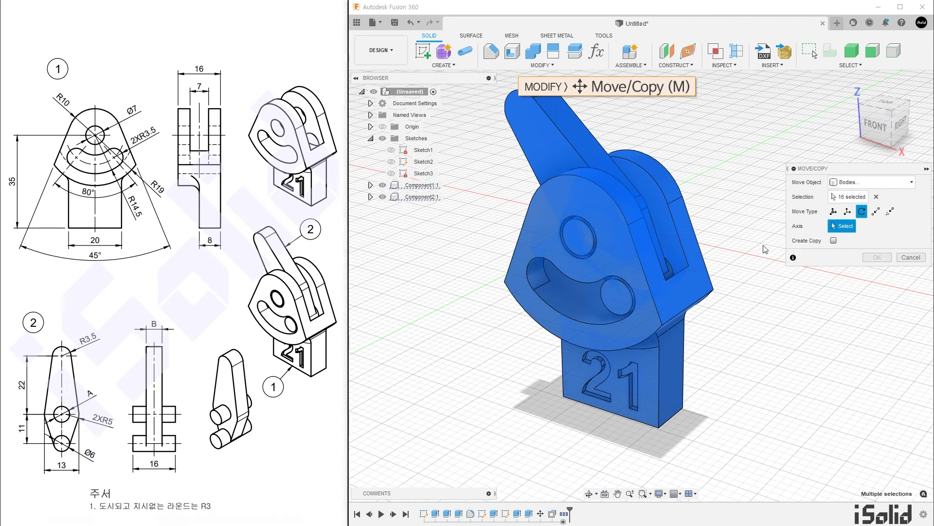
left_click(594, 235)
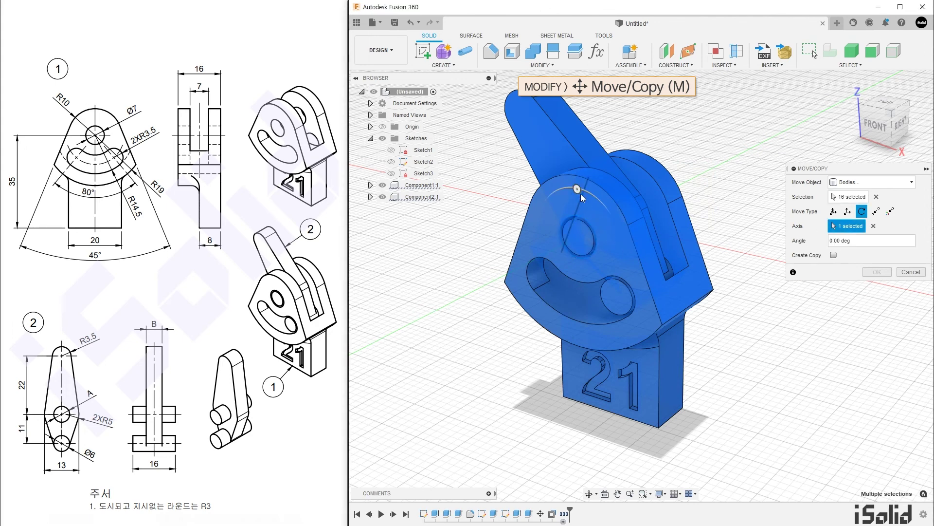
mouse_move(577, 189)
left_mouse_down()
mouse_move(628, 312)
mouse_move(633, 251)
left_mouse_up()
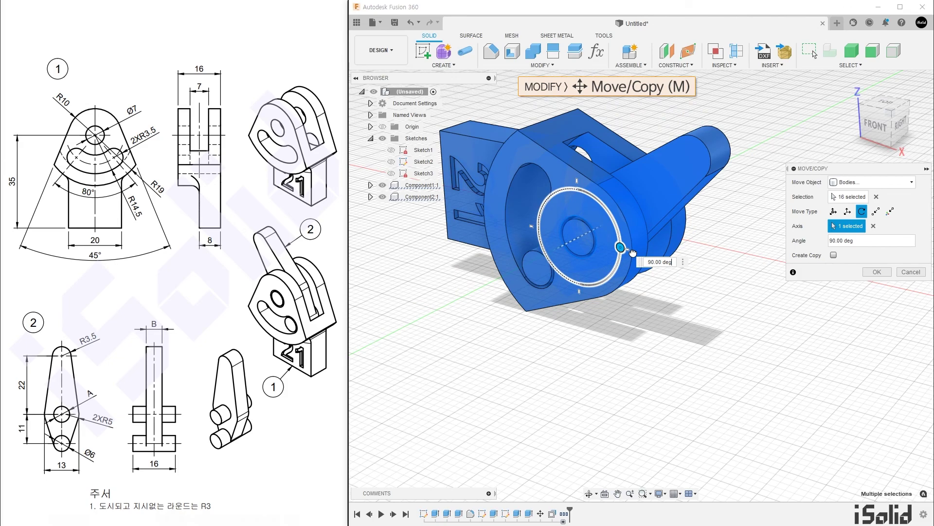
left_click(877, 272)
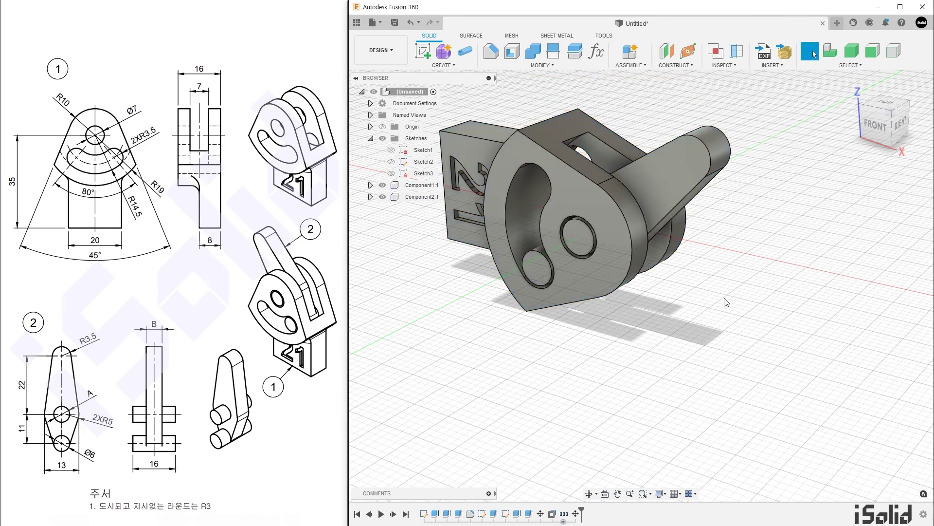
mouse_move(776, 355)
middle_mouse_down("shift")
mouse_move(781, 327)
mouse_move(809, 328)
mouse_move(747, 333)
mouse_move(800, 346)
middle_mouse_up("shift")
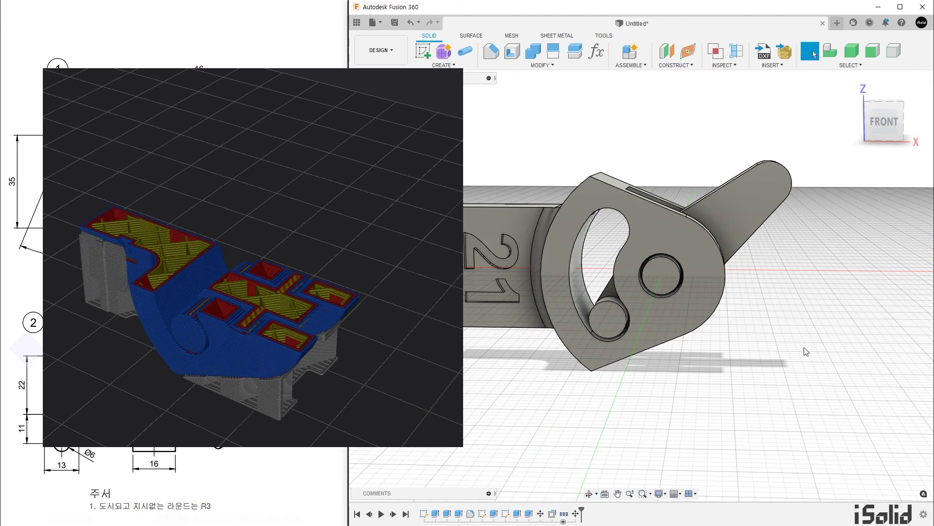
middle_click_drag(806, 352, 780, 368, "shift")
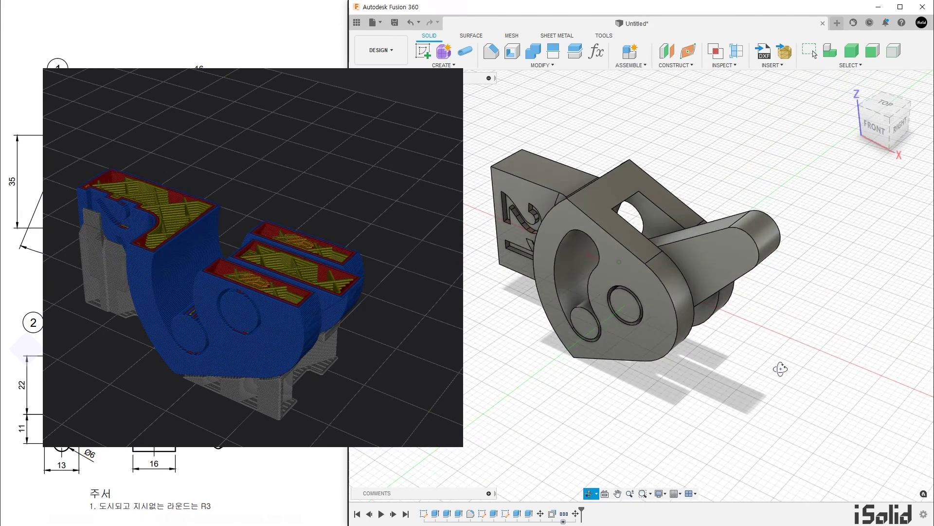